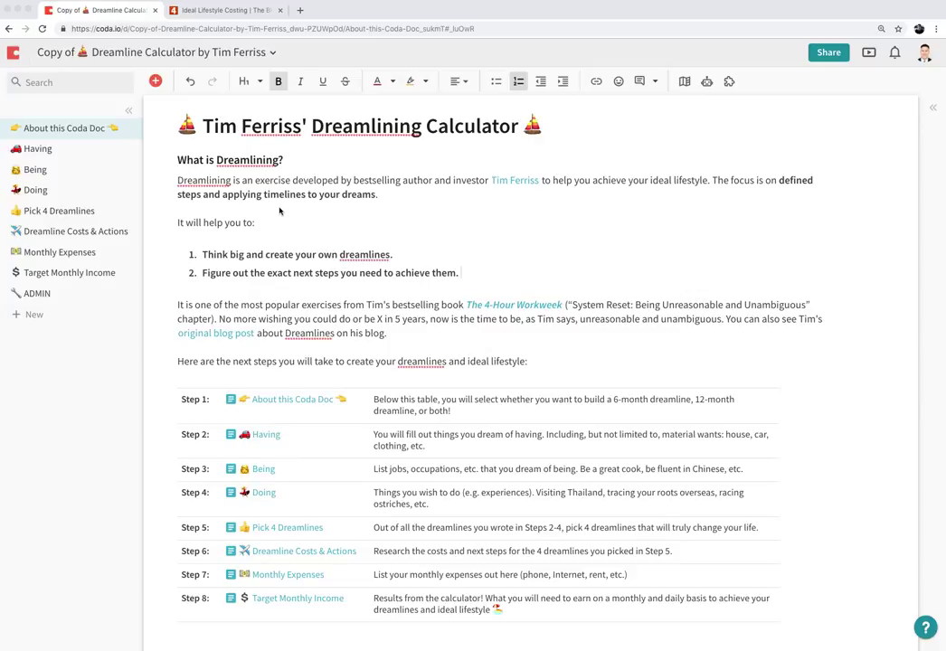
Step: Open the 'original blog post' link to tim.blog's Ideal Lifestyle Costing in a new tab
{"action": "left_click", "coordinate": [434, 206]}
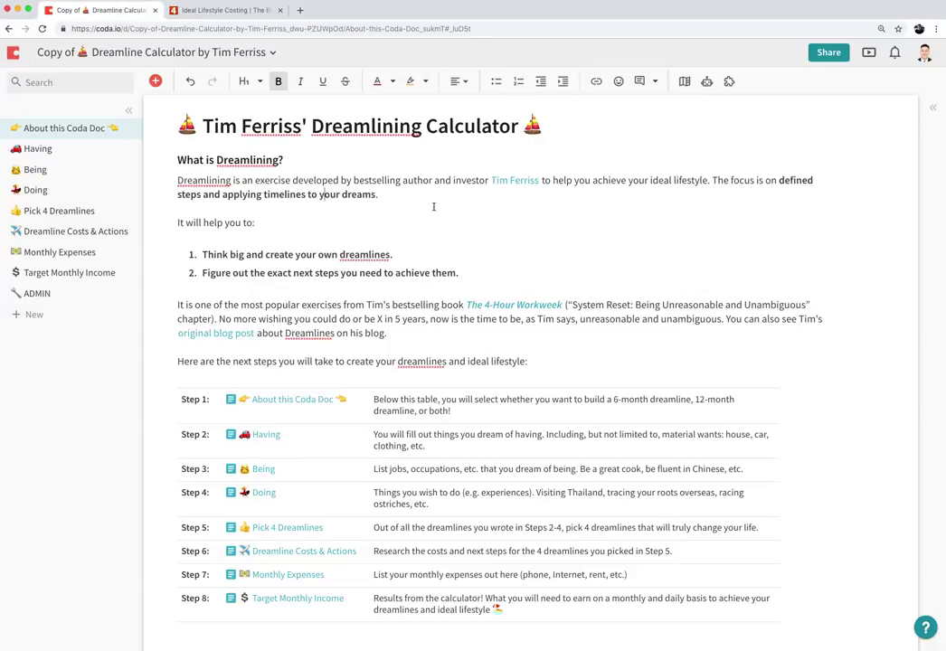
{"action": "left_click", "coordinate": [431, 206]}
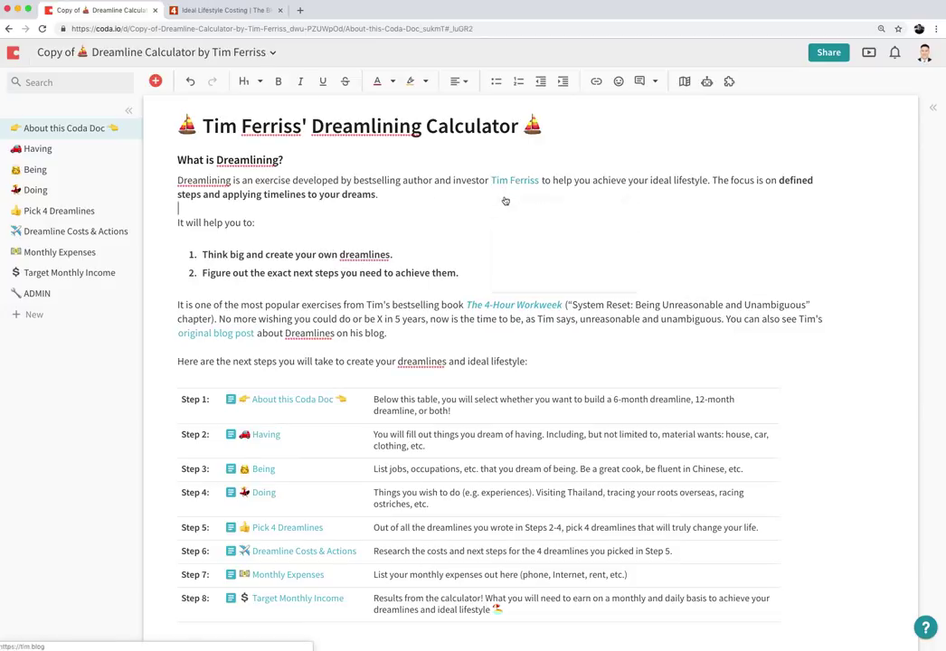
{"action": "mouse_move", "coordinate": [529, 186]}
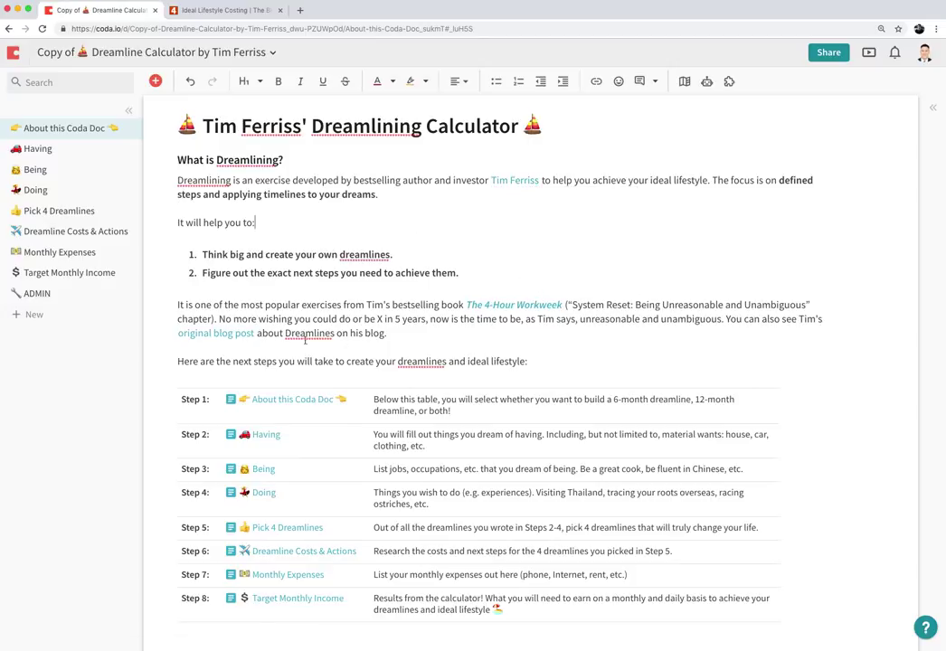
{"action": "mouse_move", "coordinate": [234, 340]}
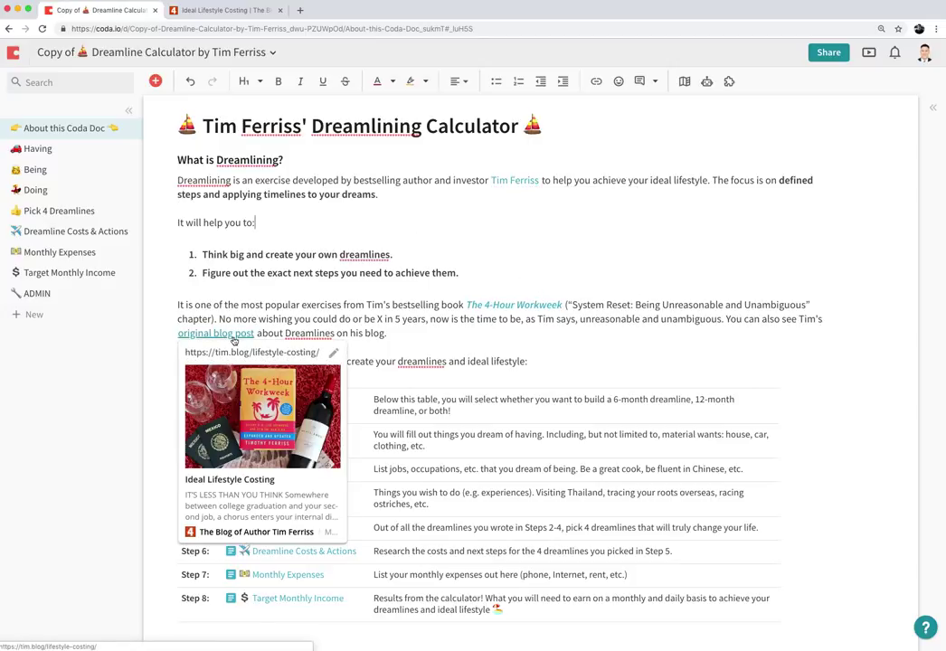
{"action": "left_click", "coordinate": [234, 334]}
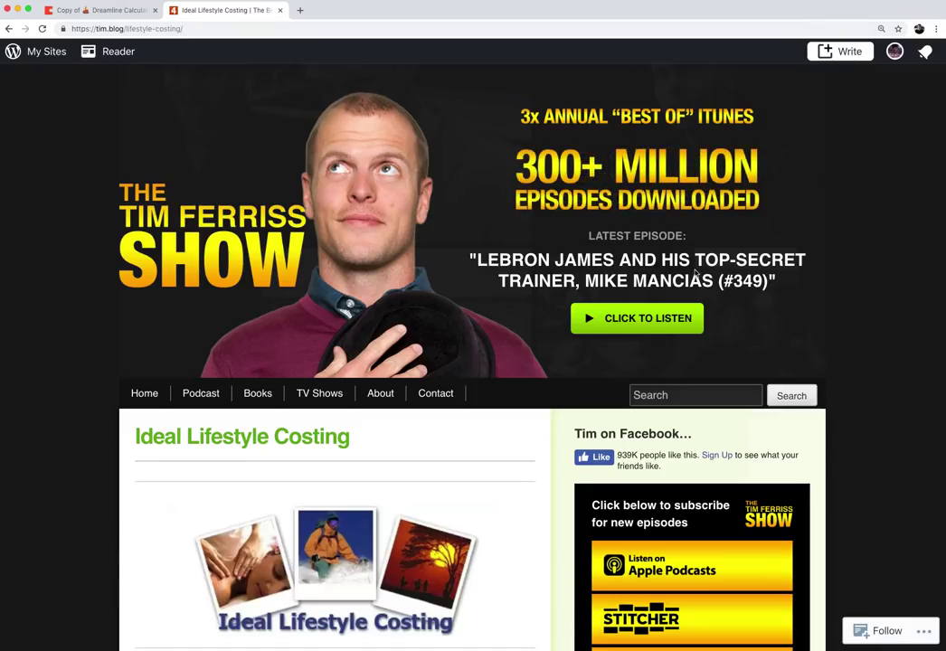
Step: Scroll through the Ideal Lifestyle Costing post to the comments, then return to the Coda doc
{"action": "scroll", "coordinate": [487, 367], "scroll_direction": "down", "scroll_amount": 5}
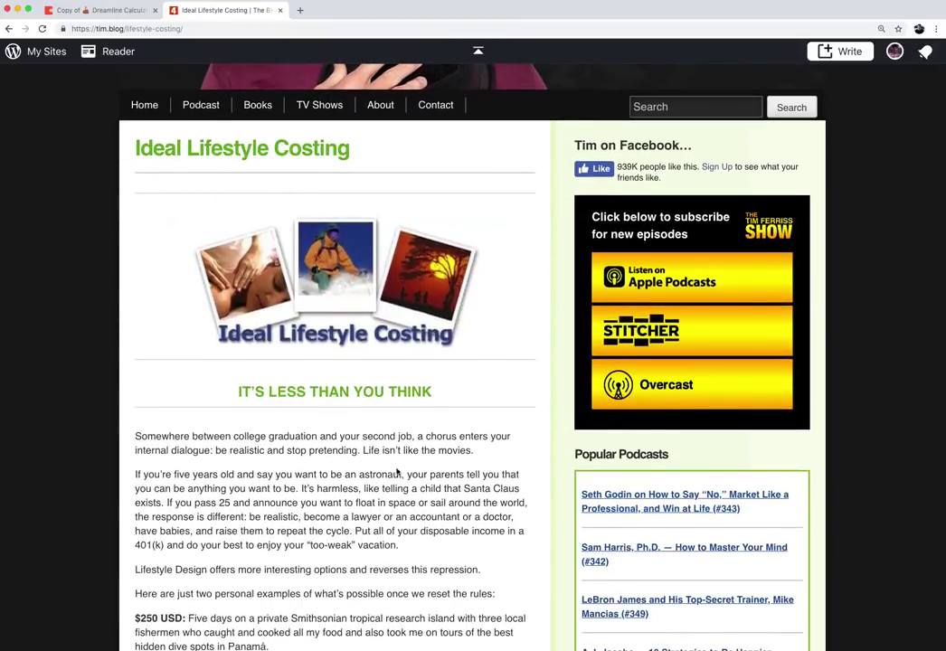
{"action": "scroll", "coordinate": [347, 467], "scroll_direction": "down", "scroll_amount": 1}
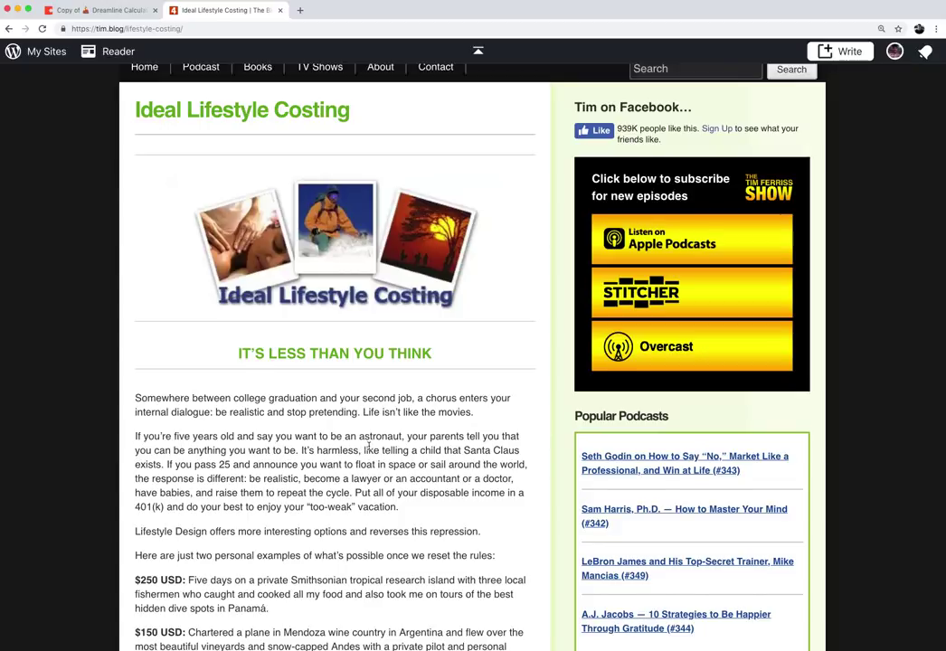
{"action": "scroll", "coordinate": [368, 445], "scroll_direction": "down", "scroll_amount": 10}
{"action": "scroll", "coordinate": [374, 438], "scroll_direction": "down", "scroll_amount": 14}
{"action": "scroll", "coordinate": [374, 440], "scroll_direction": "down", "scroll_amount": 3}
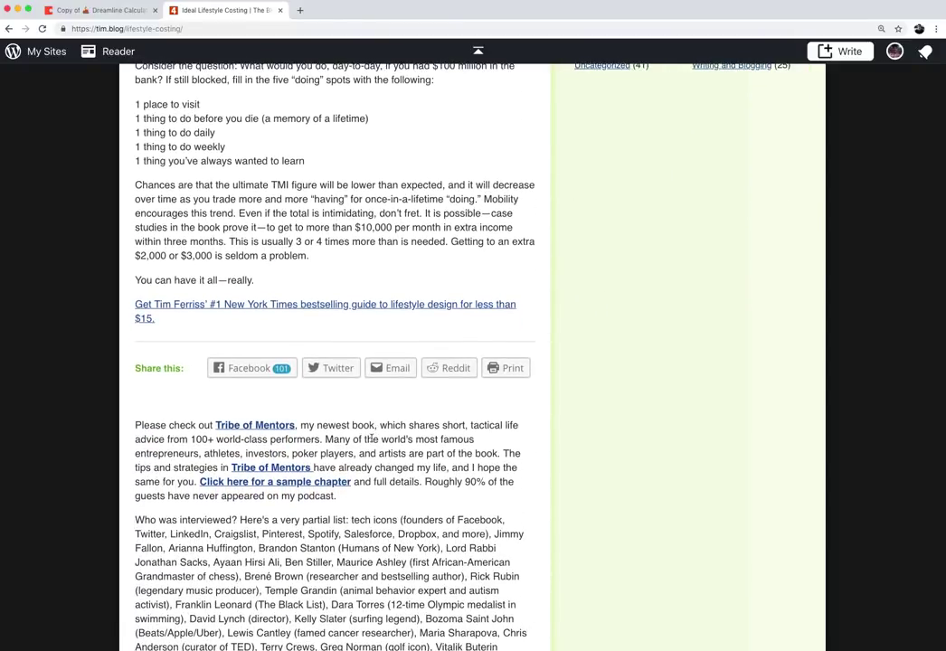
{"action": "scroll", "coordinate": [374, 440], "scroll_direction": "down", "scroll_amount": 12}
{"action": "key", "text": "ctrl+shift+Tab"}
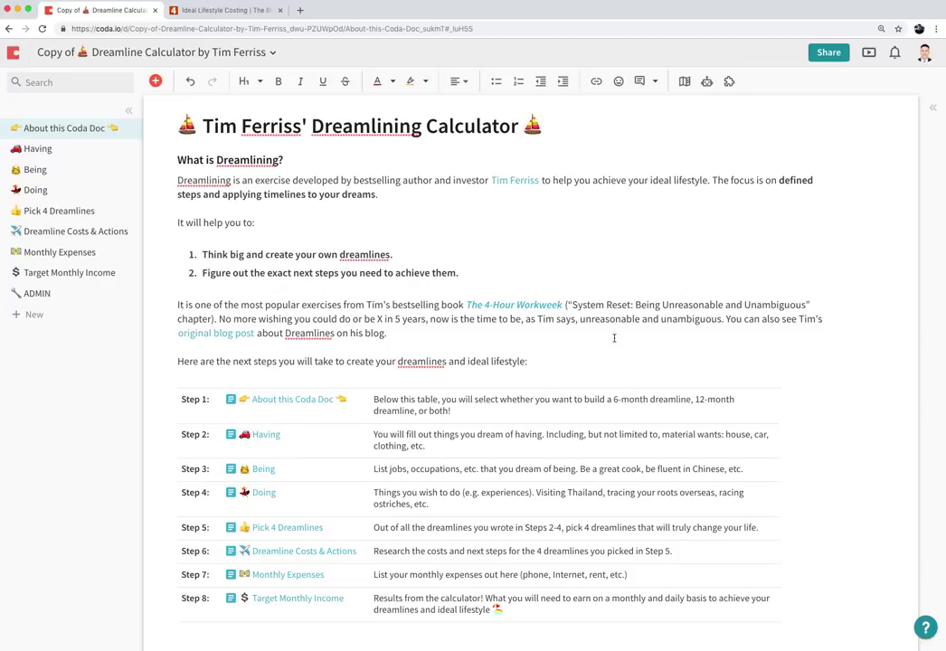
Step: Glance back at the blog tab, then scroll the About page to the 6-month or 12-month question
{"action": "left_click", "coordinate": [627, 347]}
{"action": "scroll", "coordinate": [510, 286], "scroll_direction": "down", "scroll_amount": 3}
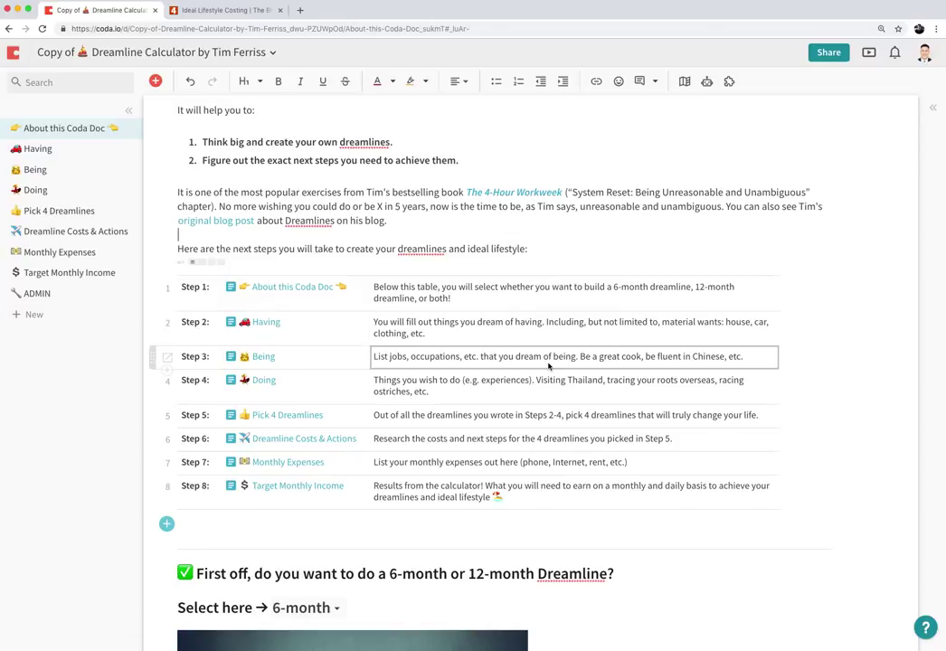
{"action": "key", "text": "ctrl+Tab"}
{"action": "scroll", "coordinate": [498, 371], "scroll_direction": "up", "scroll_amount": 15}
{"action": "scroll", "coordinate": [488, 369], "scroll_direction": "up", "scroll_amount": 5}
{"action": "key", "text": "ctrl+shift+Tab"}
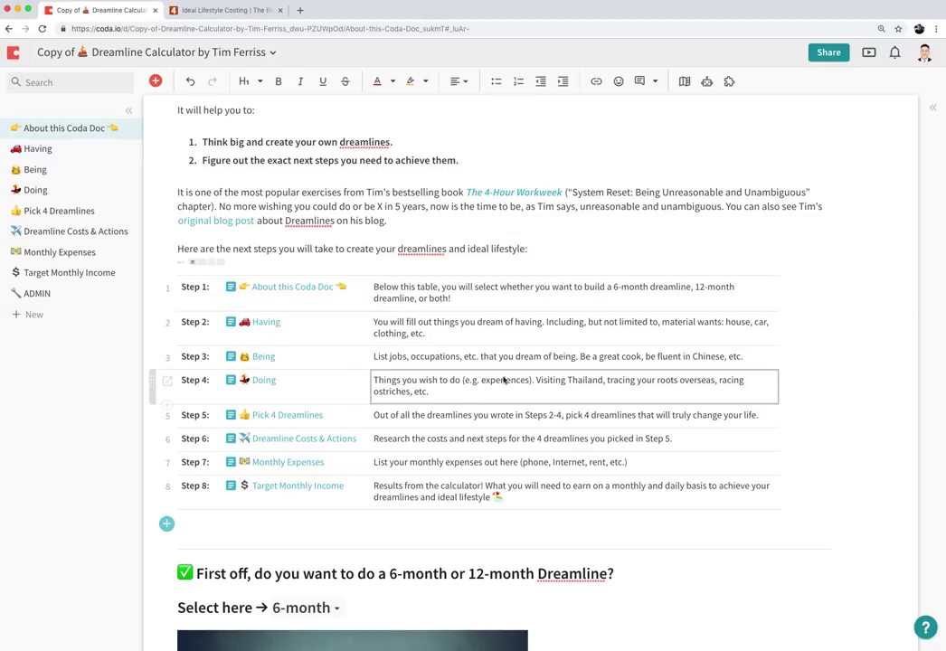
{"action": "scroll", "coordinate": [503, 381], "scroll_direction": "down", "scroll_amount": 2}
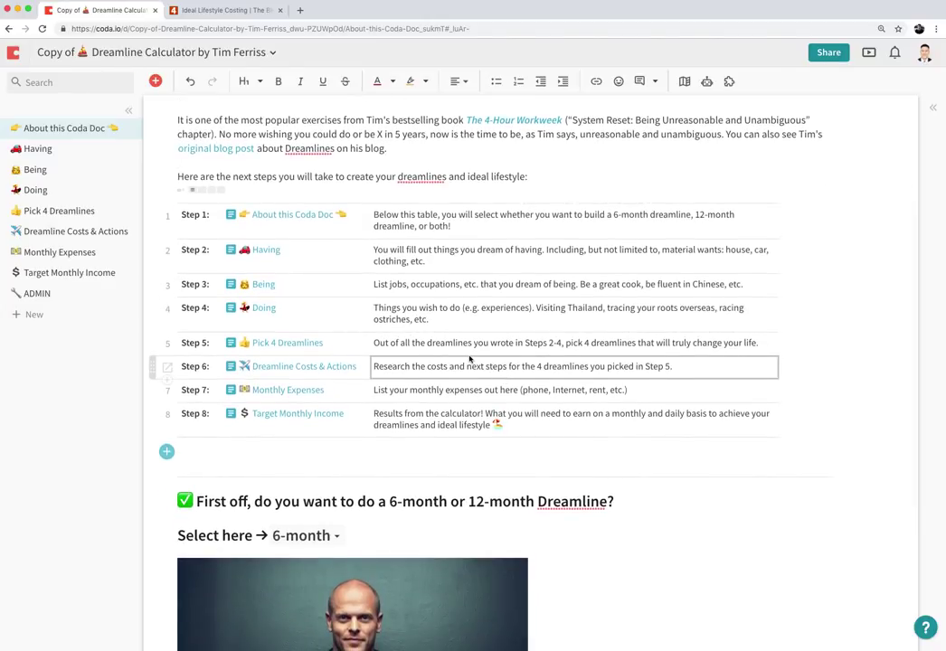
{"action": "scroll", "coordinate": [502, 355], "scroll_direction": "down", "scroll_amount": 6}
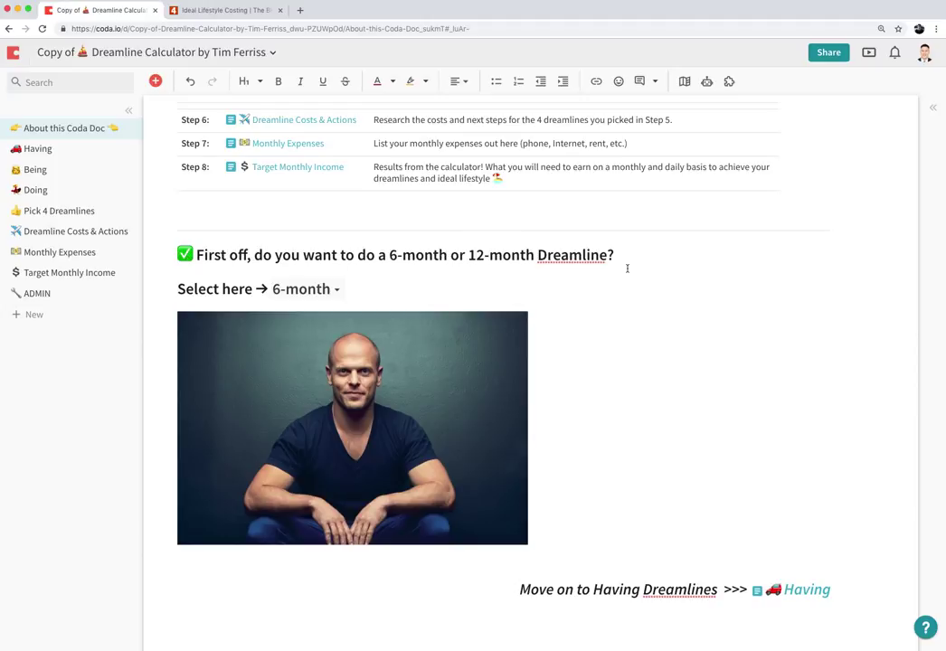
{"action": "left_click", "coordinate": [324, 292]}
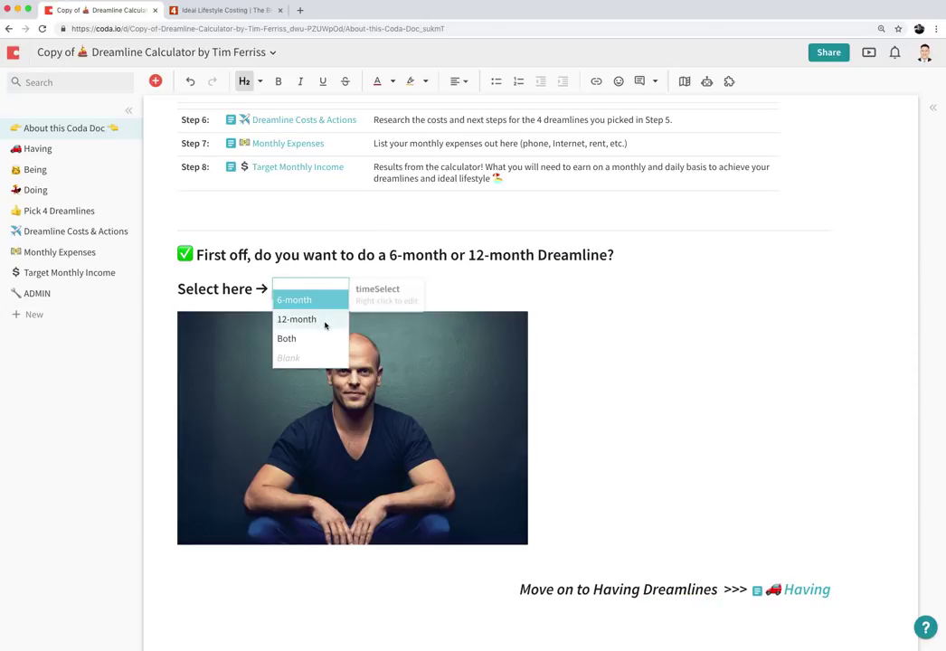
{"action": "left_click", "coordinate": [324, 322]}
{"action": "left_click", "coordinate": [327, 295]}
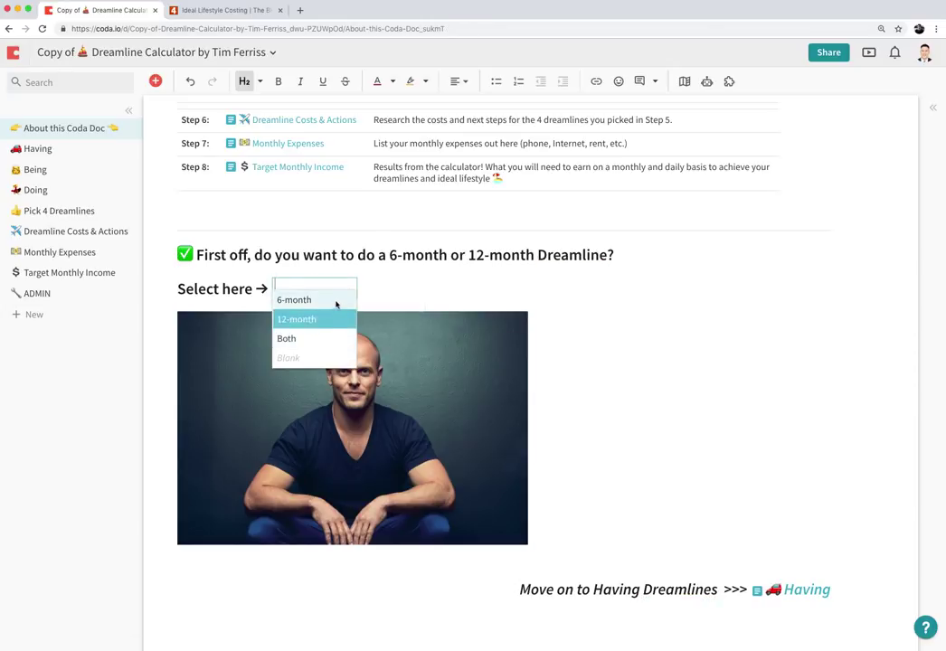
{"action": "left_click", "coordinate": [329, 338]}
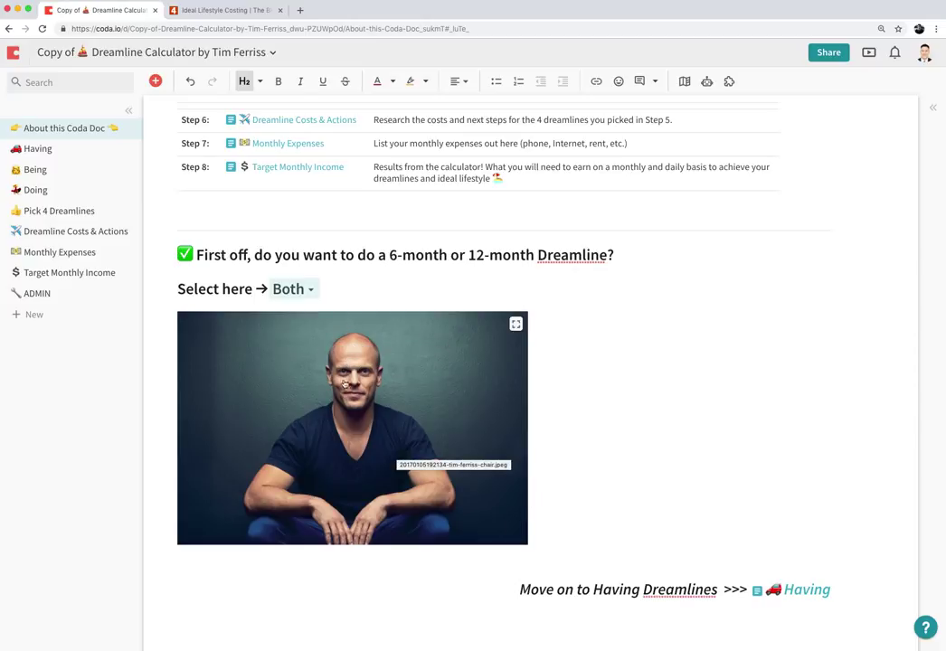
{"action": "left_click", "coordinate": [315, 298]}
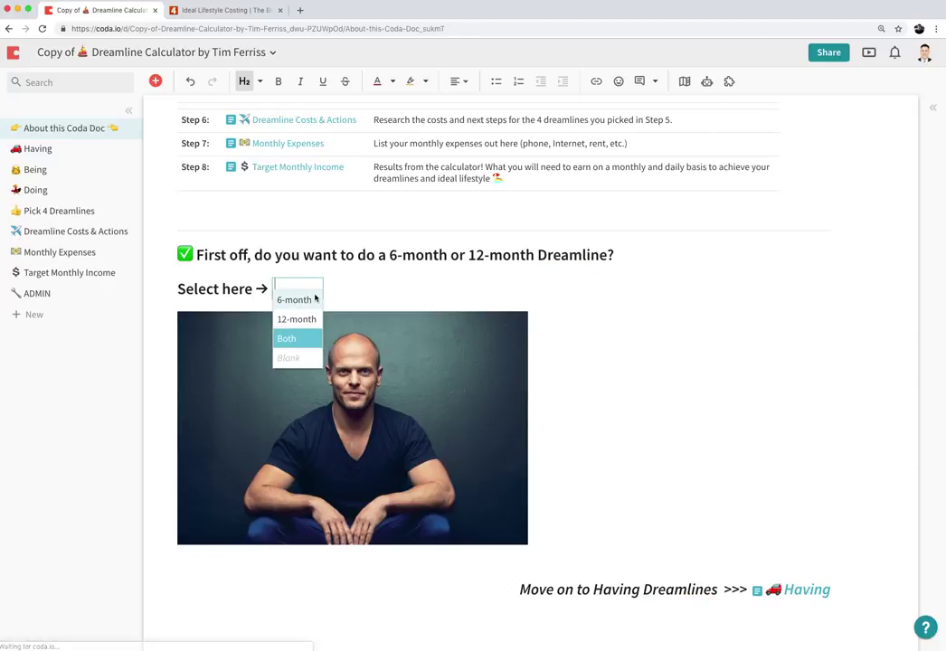
{"action": "left_click", "coordinate": [312, 299]}
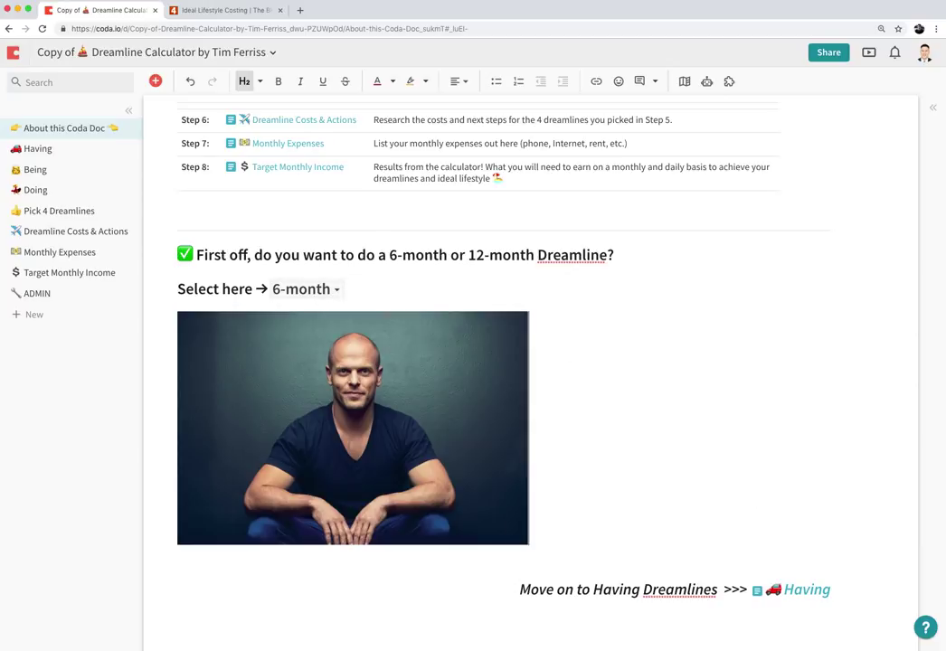
{"action": "mouse_move", "coordinate": [787, 600]}
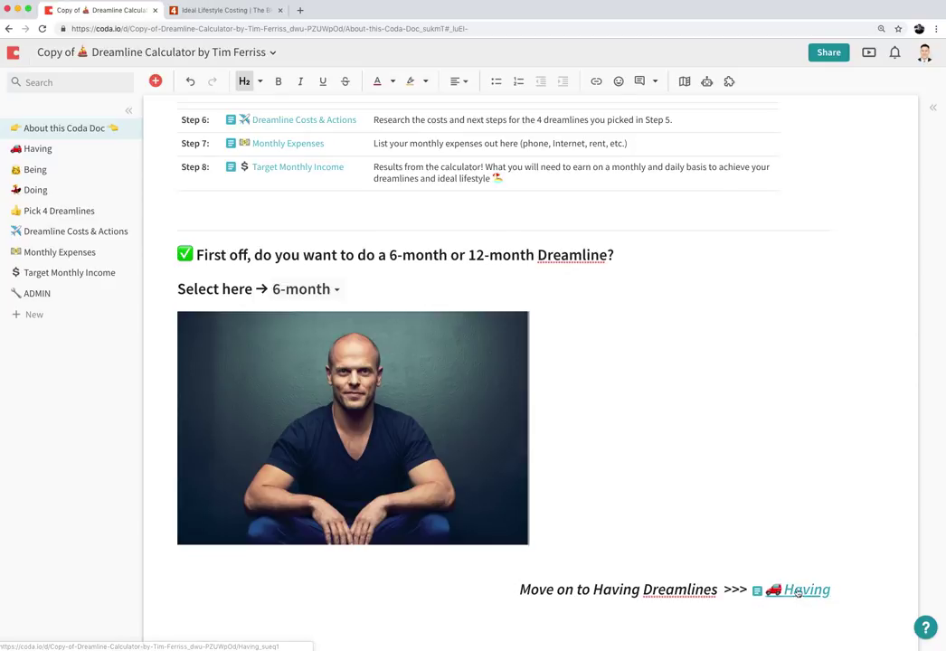
Step: Go to the Having page, collapse the pages sidebar, and select the Full Kendo armor row
{"action": "left_click", "coordinate": [795, 591]}
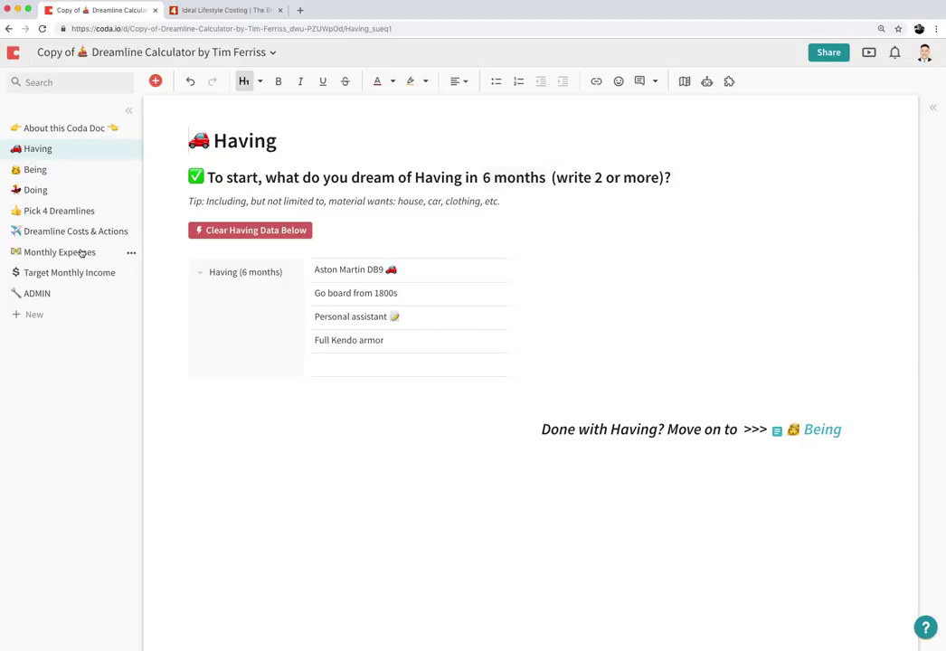
{"action": "left_click", "coordinate": [128, 110]}
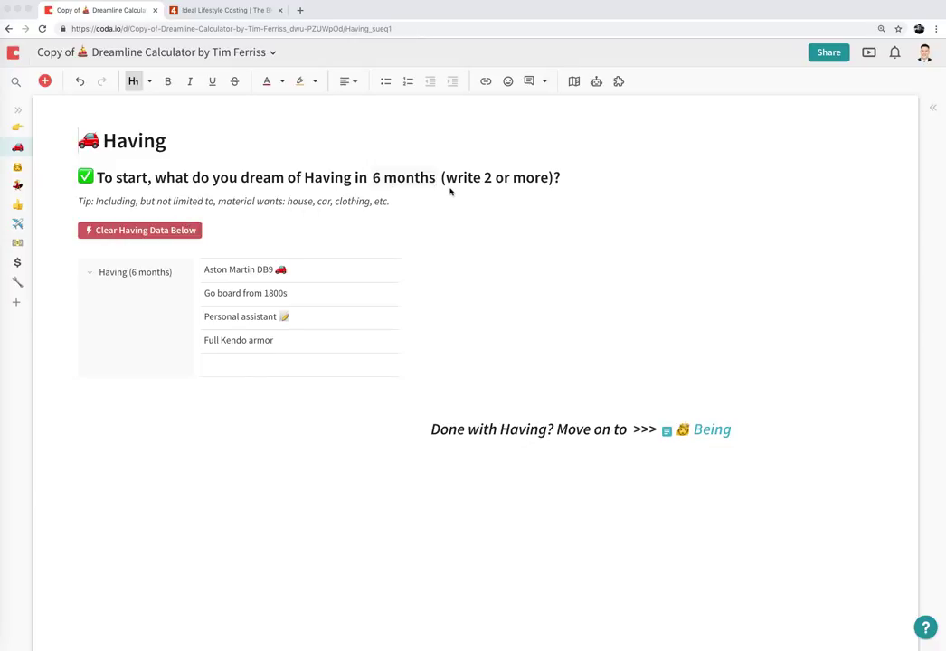
{"action": "left_click", "coordinate": [488, 202]}
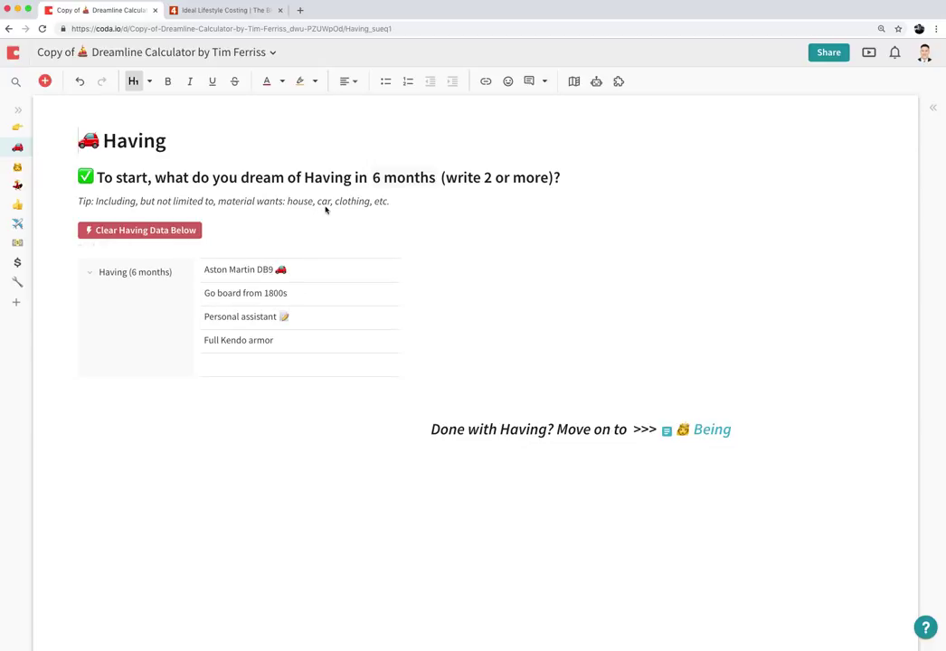
{"action": "left_click", "coordinate": [252, 343]}
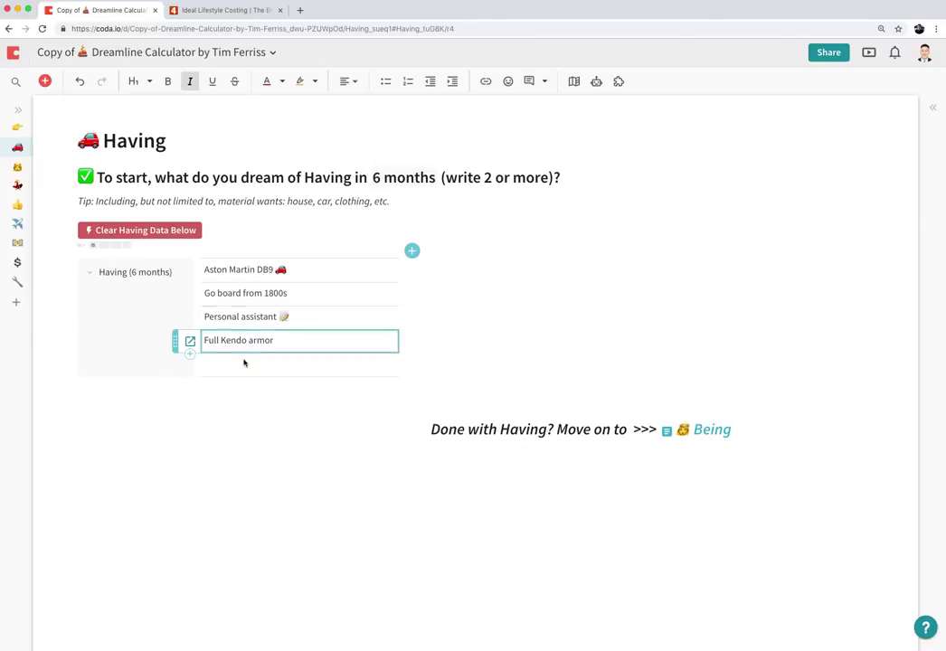
Step: Clear the Having table and re-enter Aston Martin DB9 as its first entry
{"action": "left_click", "coordinate": [179, 234]}
{"action": "left_click", "coordinate": [230, 272]}
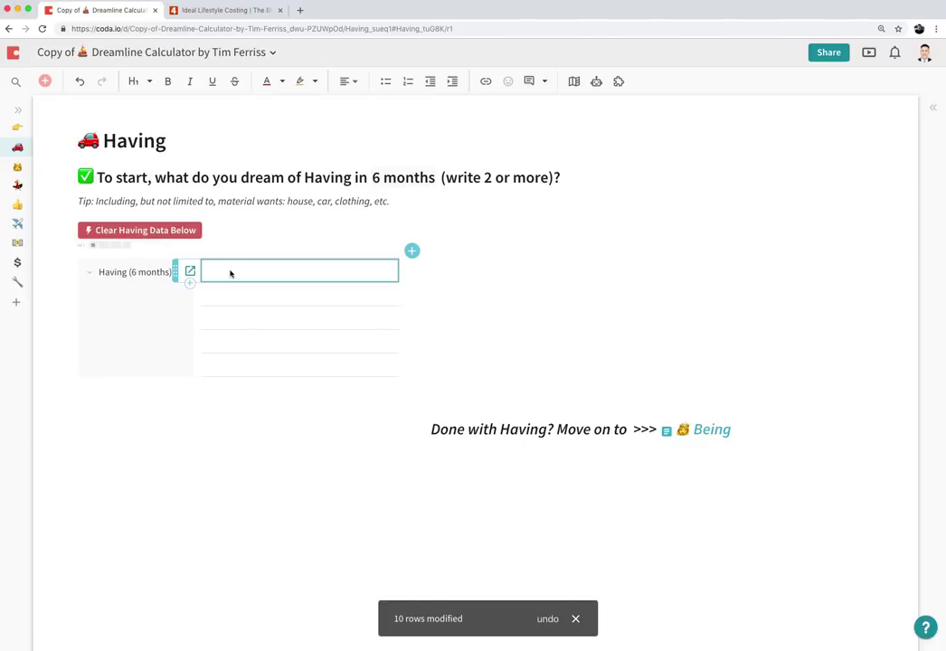
{"action": "type", "text": "As"}
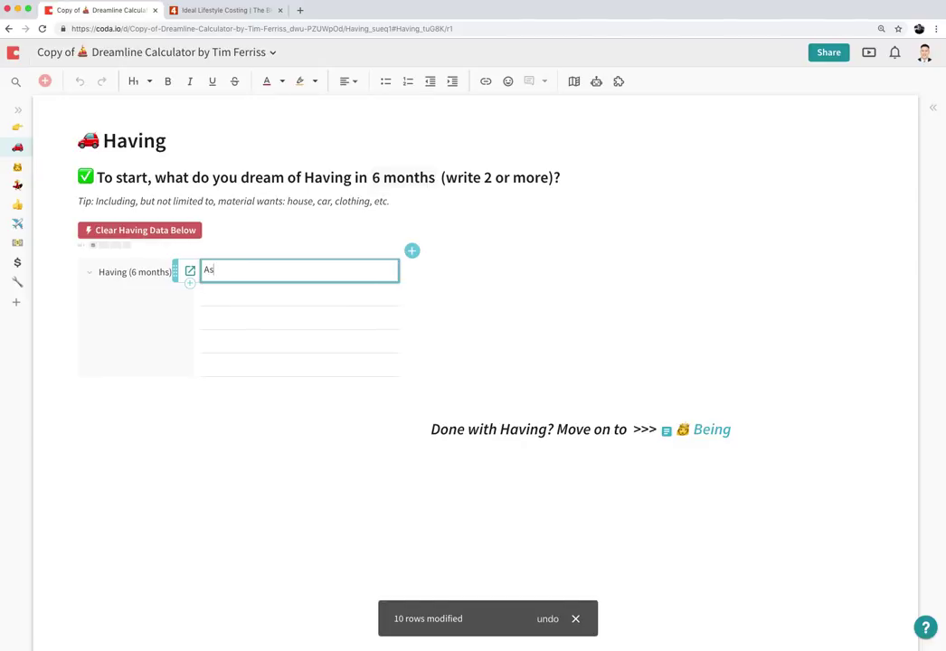
{"action": "type", "text": "ton Martin DB"}
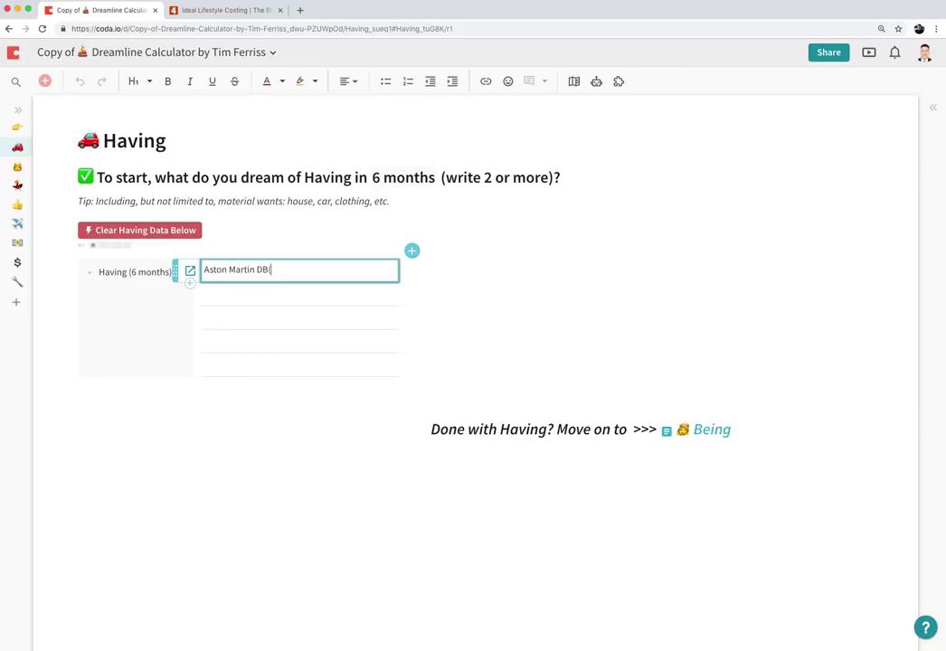
{"action": "type", "text": "9"}
{"action": "key", "text": "Return"}
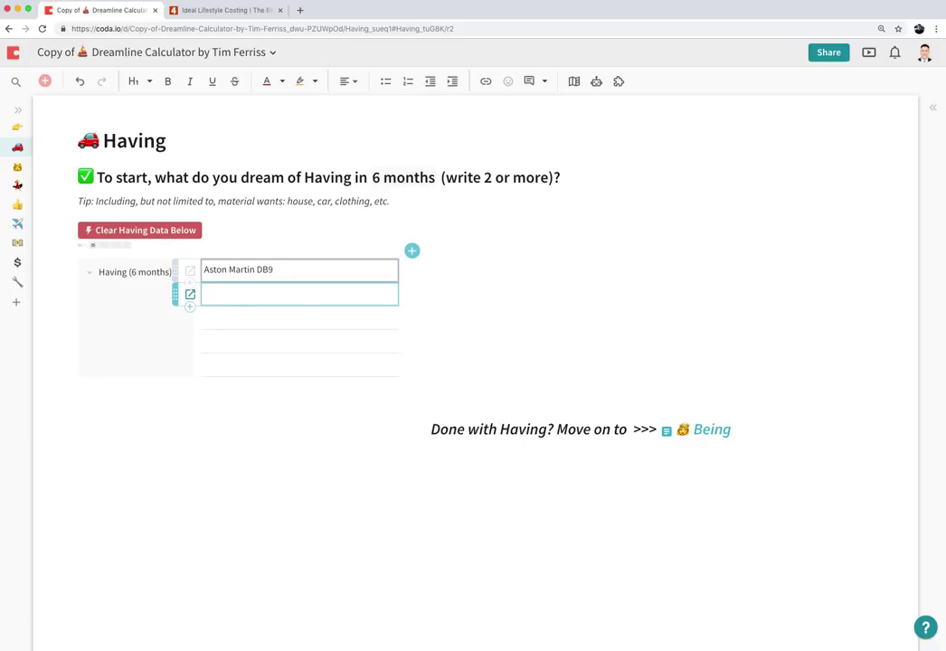
{"action": "key", "text": "super+plus"}
{"action": "key", "text": "super+plus"}
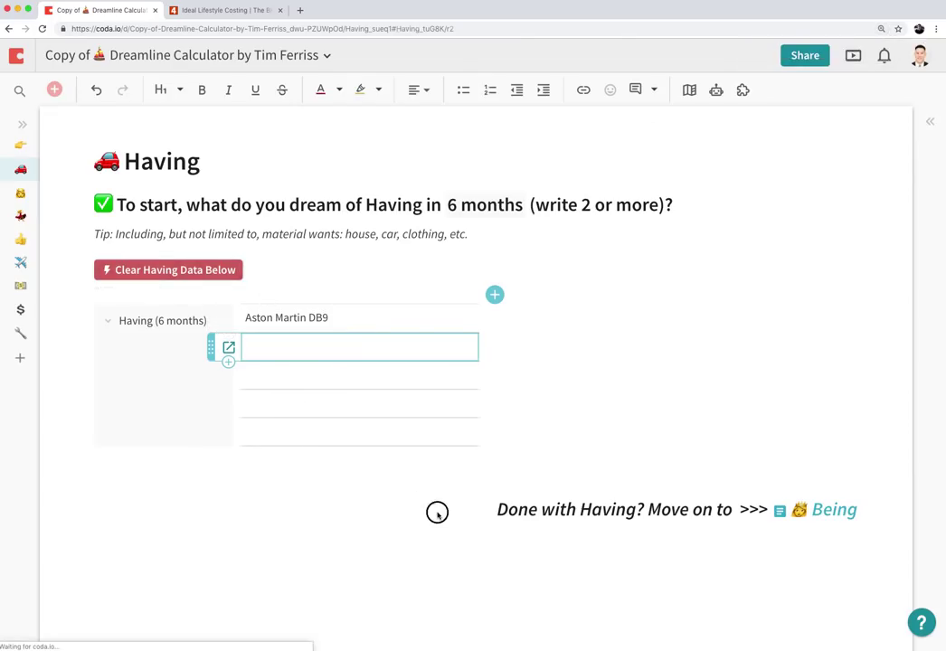
{"action": "left_click", "coordinate": [402, 517]}
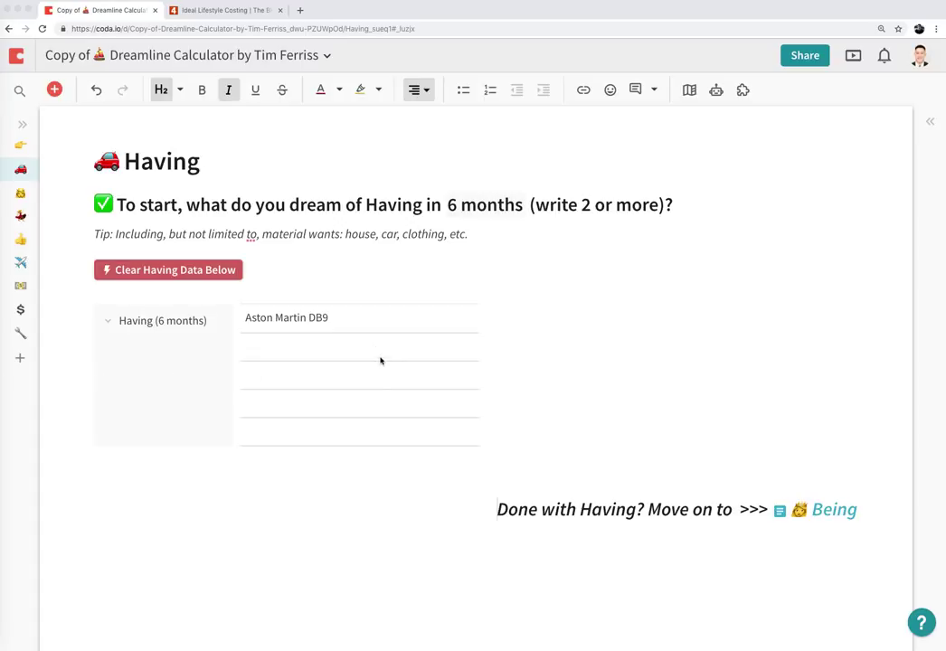
Step: Append 'from Japan' so the fourth entry reads 'Full Kendo armor from Japan'
{"action": "left_click", "coordinate": [363, 330]}
{"action": "left_click", "coordinate": [338, 420]}
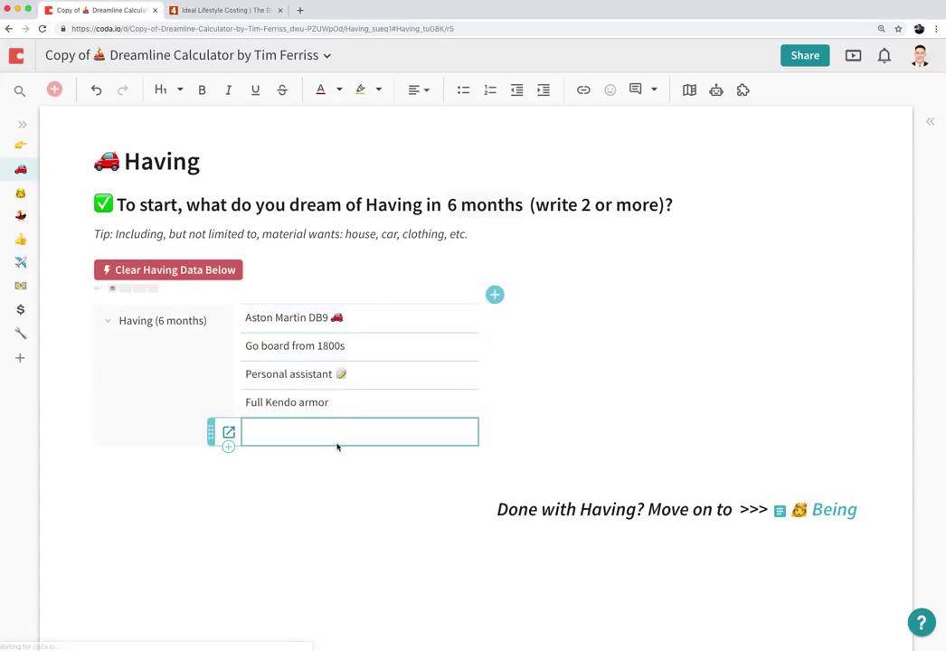
{"action": "left_click", "coordinate": [341, 406]}
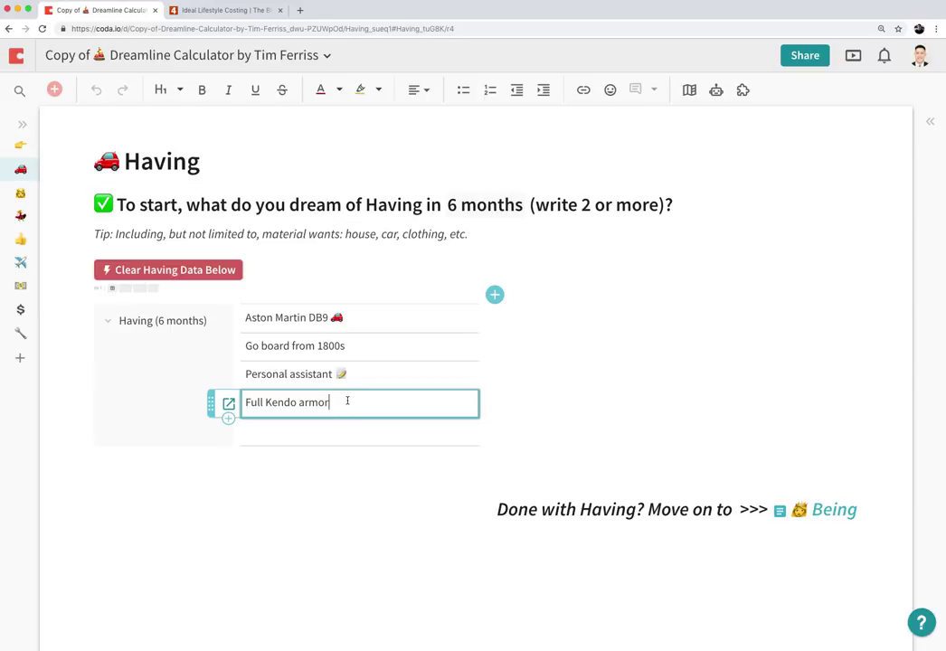
{"action": "type", "text": "from Japan"}
{"action": "key", "text": "Return"}
{"action": "left_click", "coordinate": [319, 500]}
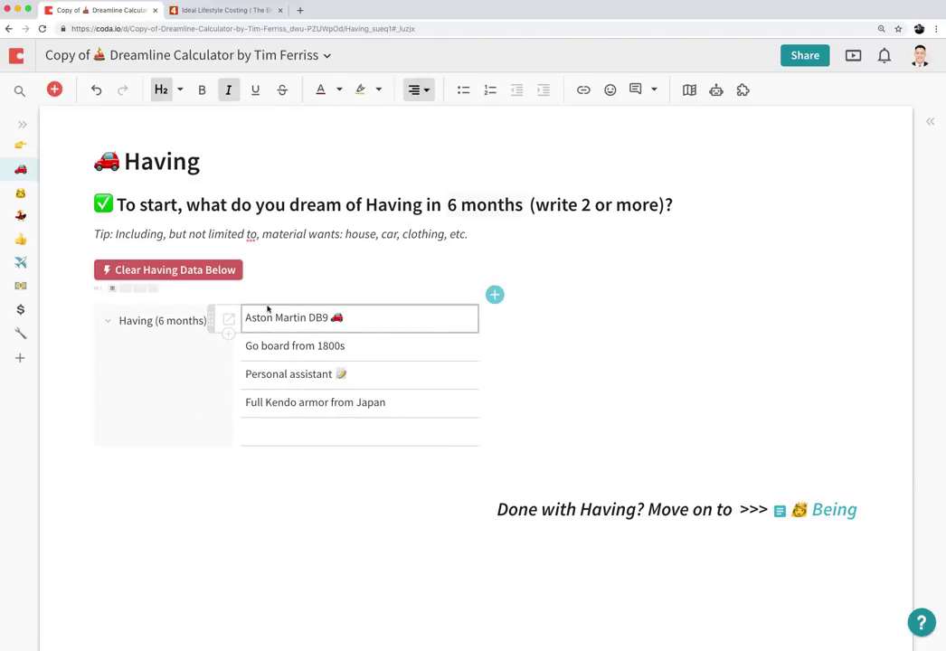
{"action": "double_click", "coordinate": [172, 166]}
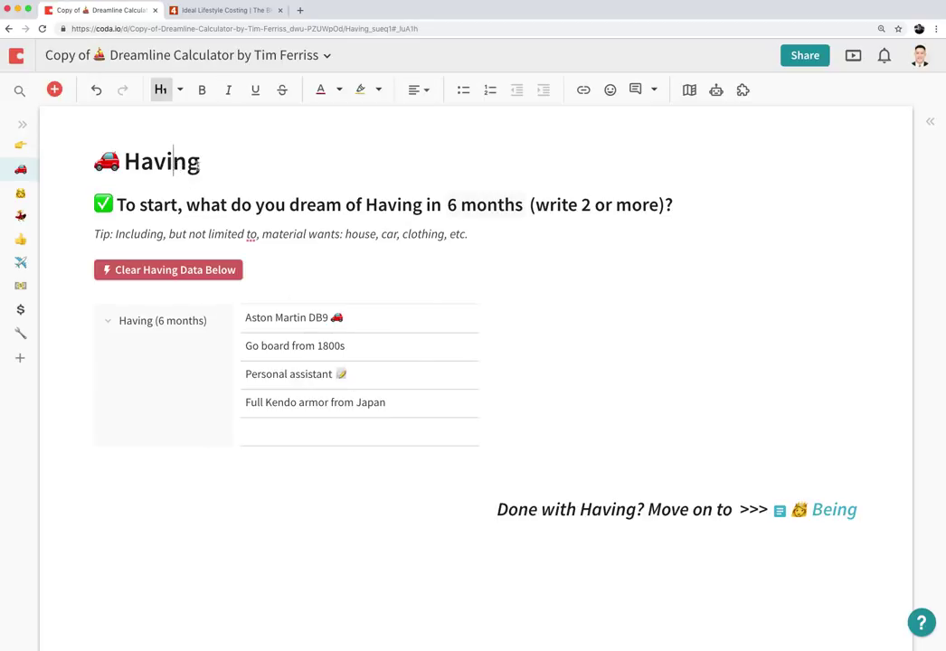
Step: Go to the Being page and empty its table with Clear Being Data Below
{"action": "left_click", "coordinate": [814, 510]}
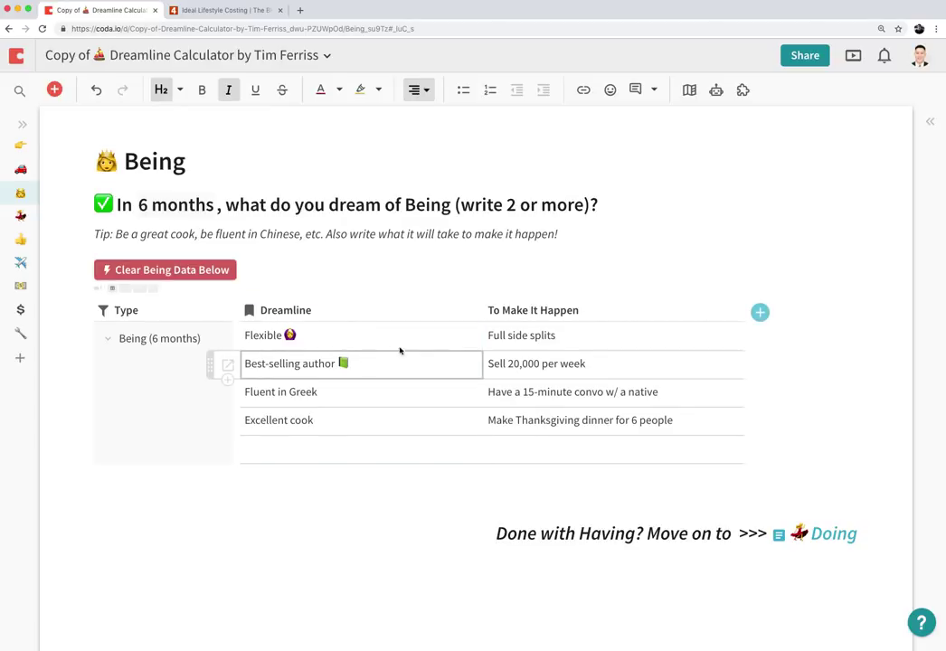
{"action": "left_click", "coordinate": [200, 271]}
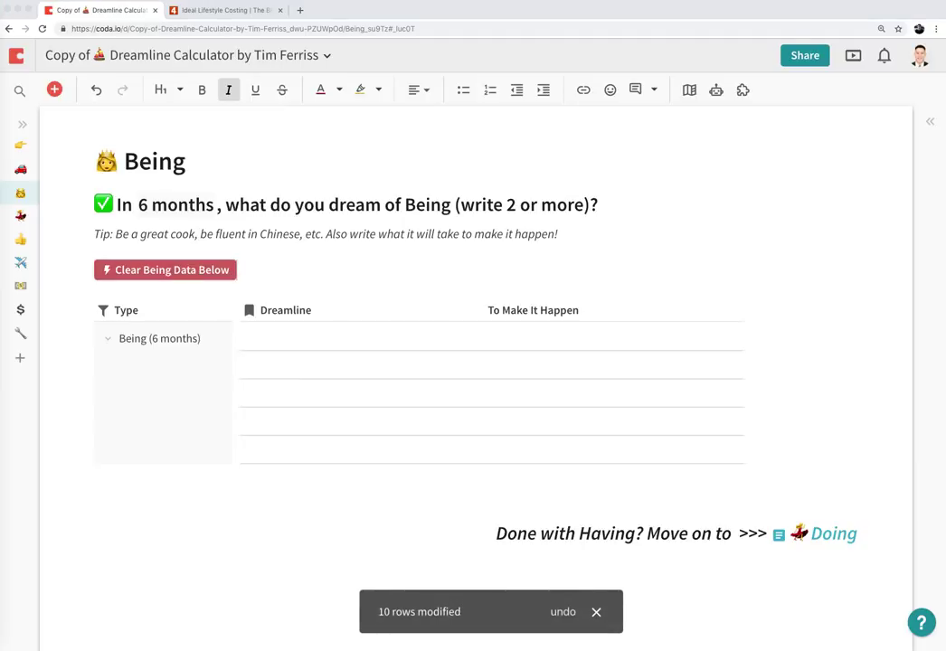
Step: Enter the Being dreamlines Flexible, Best-selling author, Fluent in Greek and Excellent cook
{"action": "left_click", "coordinate": [333, 346]}
{"action": "type", "text": "Fexli"}
{"action": "key", "text": "BackSpace"}
{"action": "key", "text": "BackSpace"}
{"action": "key", "text": "BackSpace"}
{"action": "type", "text": "lxib"}
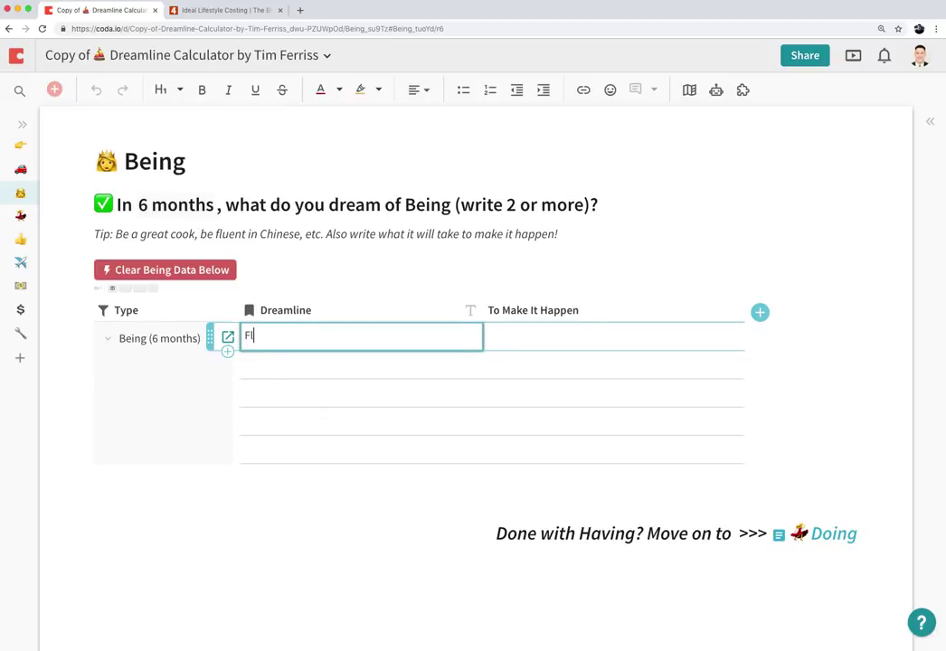
{"action": "type", "text": "xbile"}
{"action": "key", "text": "BackSpace"}
{"action": "key", "text": "BackSpace"}
{"action": "key", "text": "BackSpace"}
{"action": "type", "text": "le"}
{"action": "key", "text": "BackSpace"}
{"action": "type", "text": "ible"}
{"action": "key", "text": "Return"}
{"action": "type", "text": "Best-selling author"}
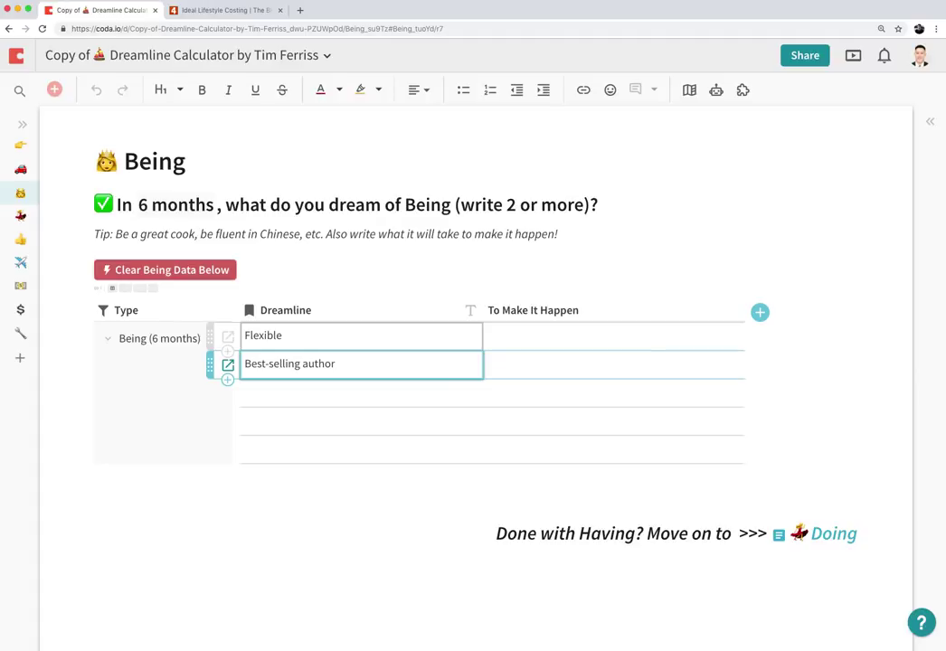
{"action": "key", "text": "Return"}
{"action": "type", "text": "Flu"}
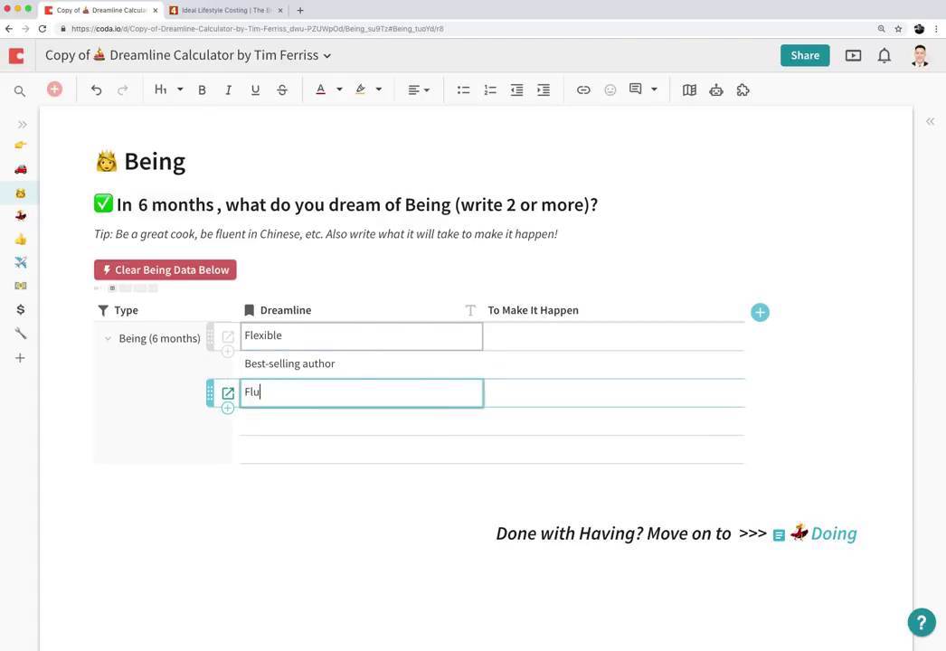
{"action": "type", "text": "ent in Greek"}
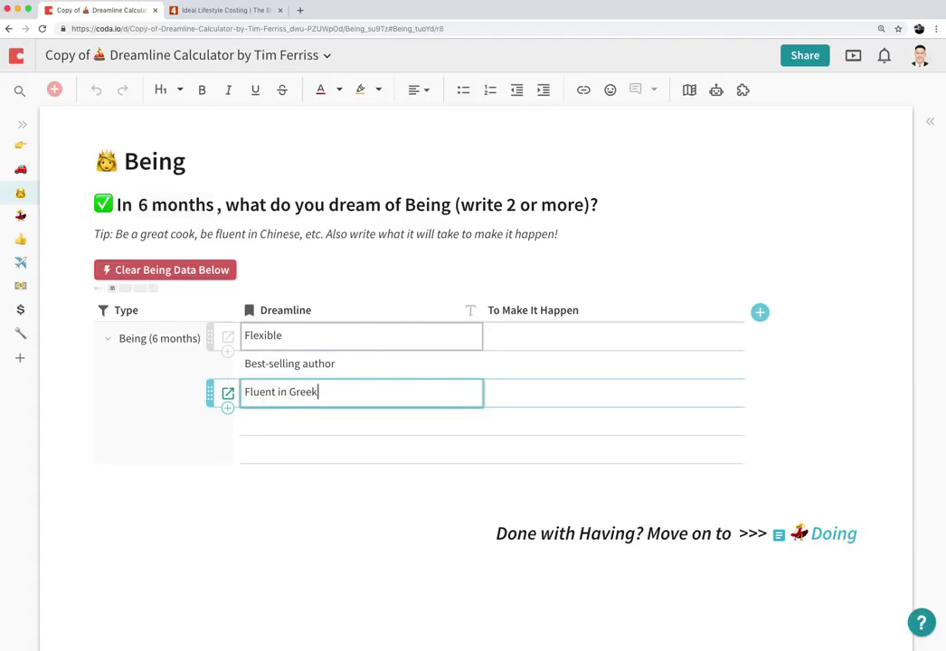
{"action": "key", "text": "Return"}
{"action": "type", "text": "Excele"}
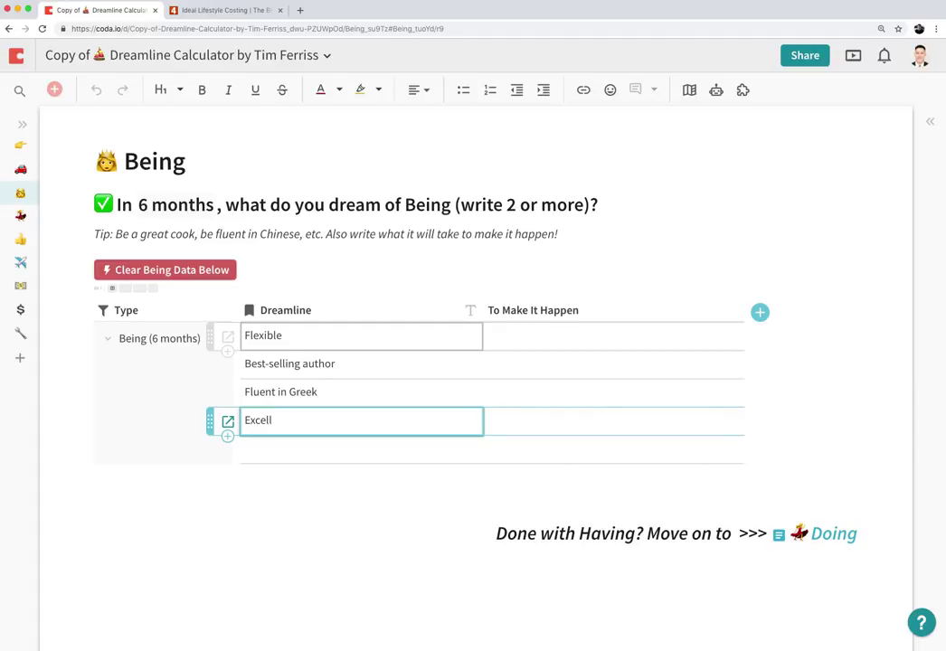
{"action": "type", "text": "ent cook"}
{"action": "key", "text": "Tab"}
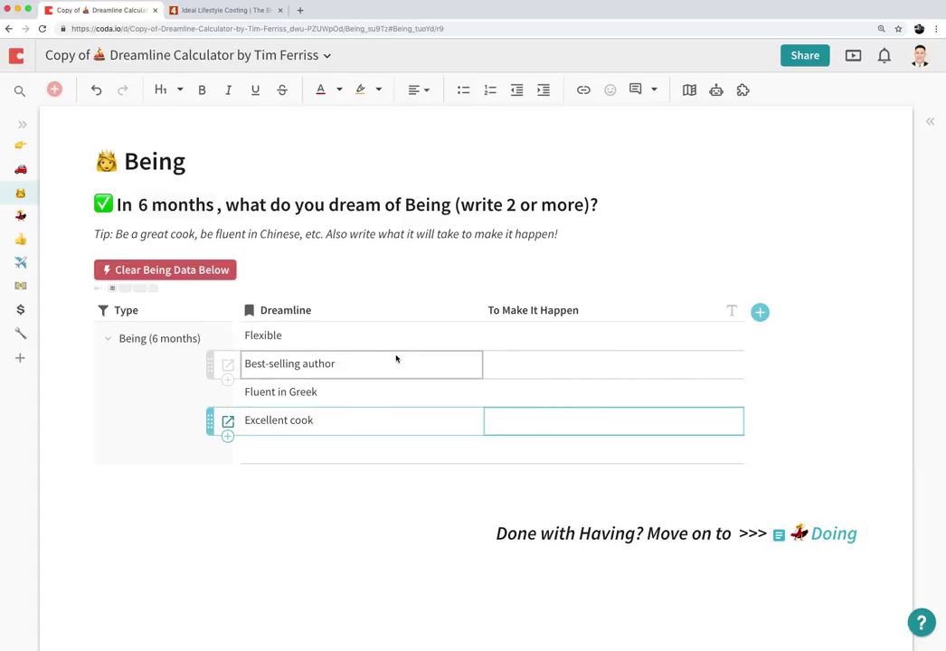
Step: Paste the four make-it-happen steps into the To Make It Happen column
{"action": "left_click", "coordinate": [587, 334]}
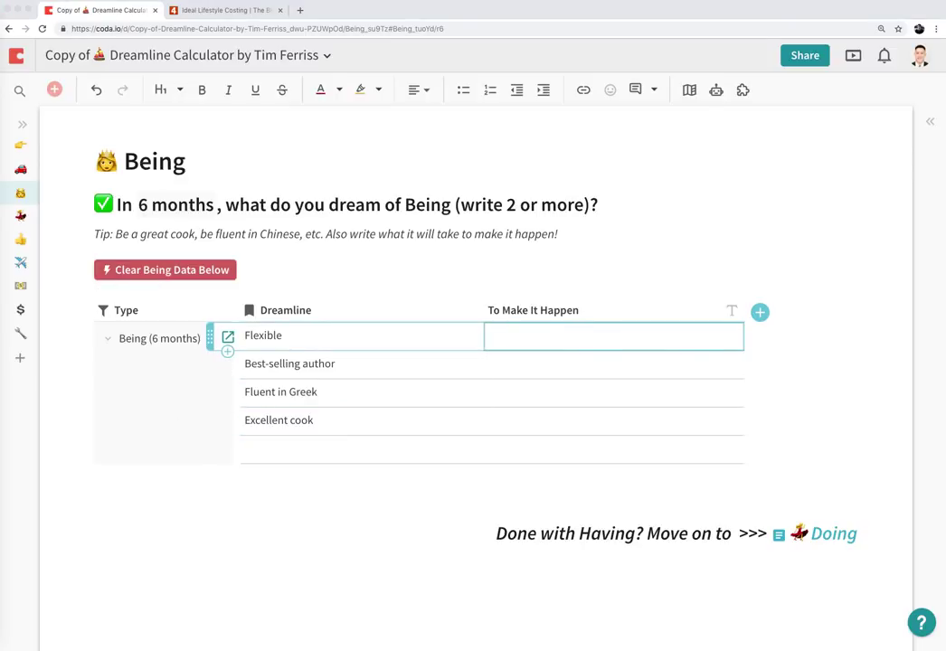
{"action": "left_click", "coordinate": [655, 357]}
{"action": "left_click", "coordinate": [650, 345]}
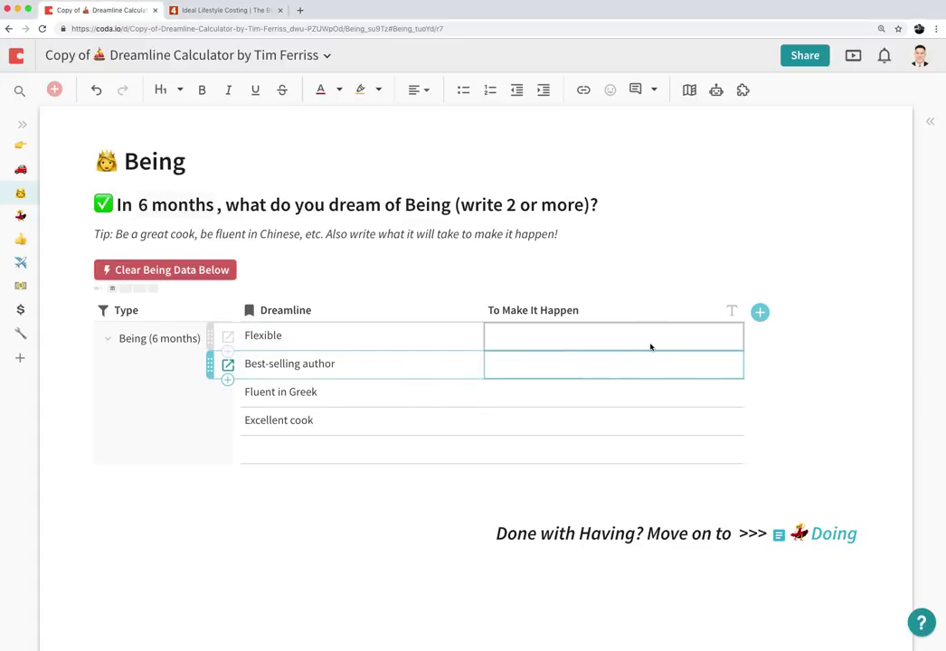
{"action": "type", "text": "Full side splits Sell 20,000 per week Have a 15-minute convo w/ a native Make Thanksgiving dinner for 6 people"}
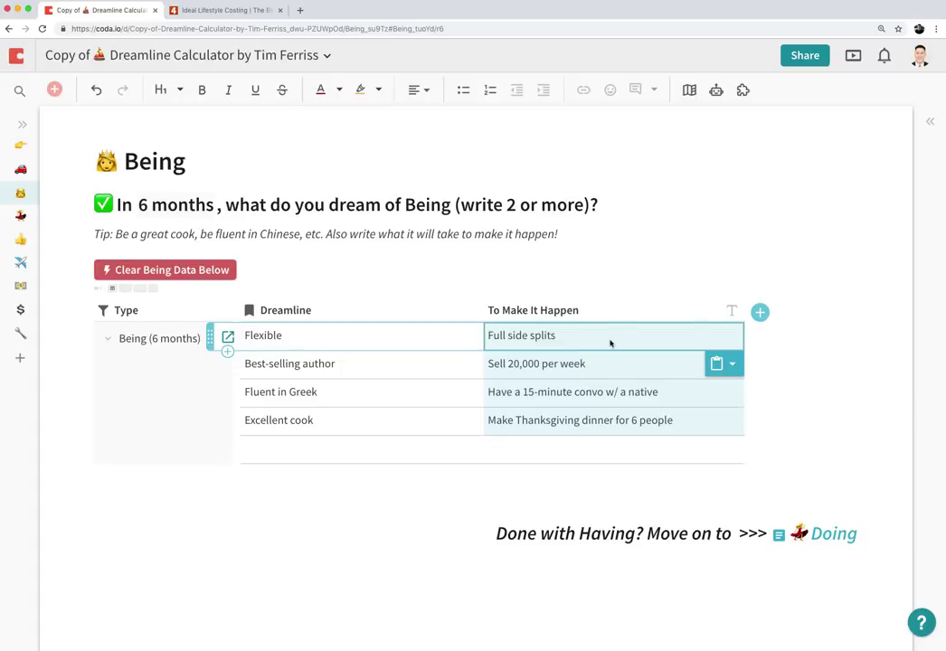
Step: Paste emoji-tagged versions over the Flexible and Best-selling author cells
{"action": "left_click", "coordinate": [530, 372]}
{"action": "left_click", "coordinate": [353, 366]}
{"action": "left_click", "coordinate": [553, 370]}
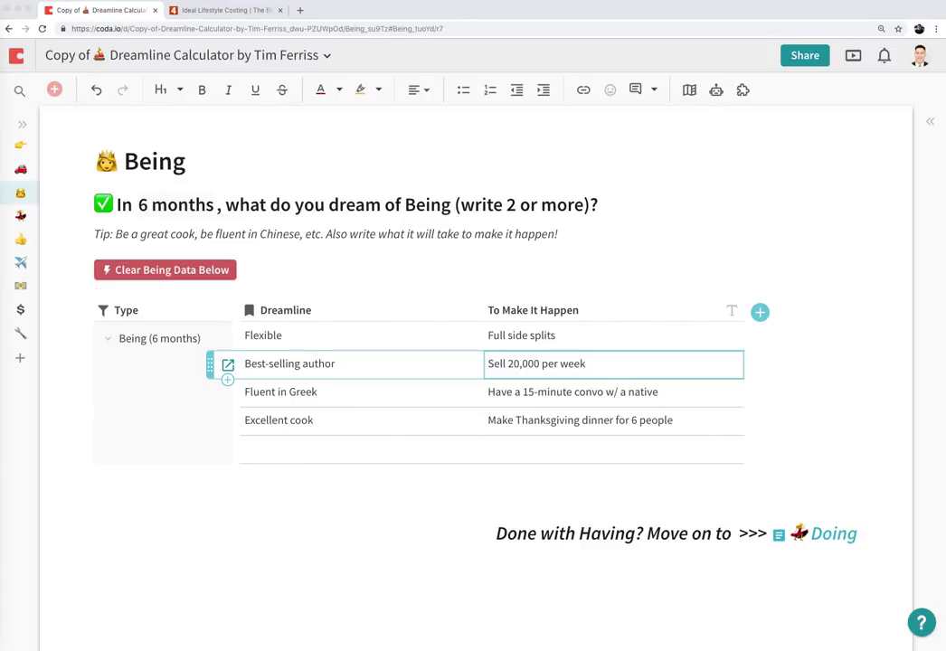
{"action": "left_click_drag", "start_coordinate": [335, 344], "coordinate": [353, 363]}
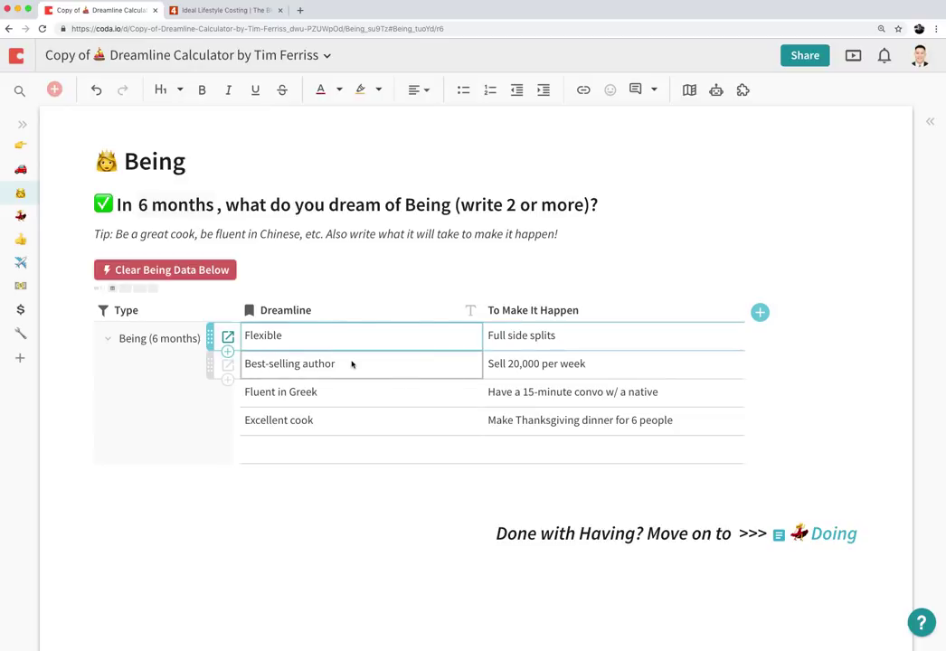
{"action": "type", "text": "Flexible 👸 Best-selling author 📗"}
{"action": "left_click", "coordinate": [431, 418]}
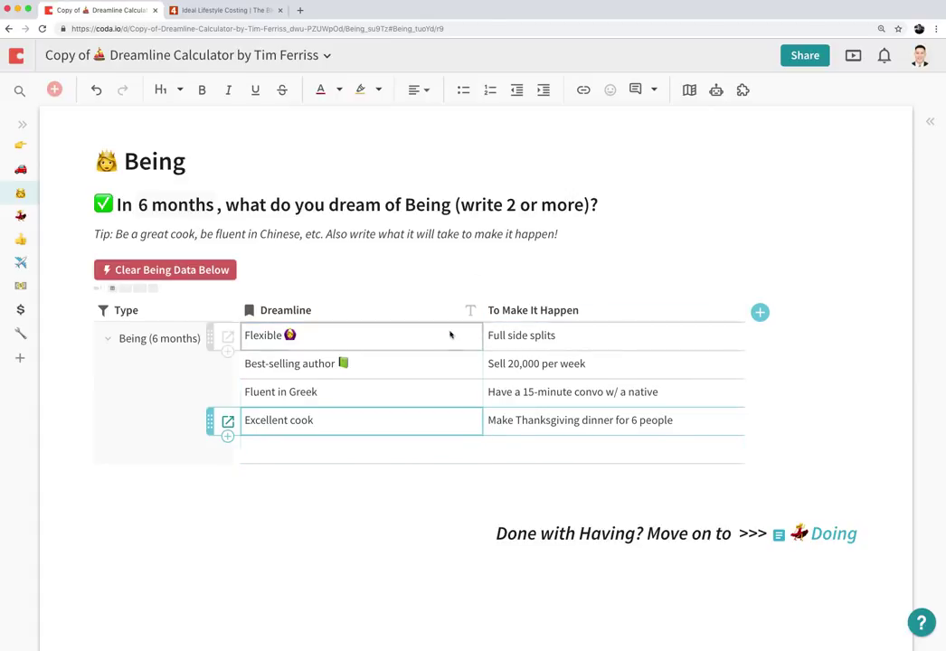
{"action": "left_click", "coordinate": [809, 538]}
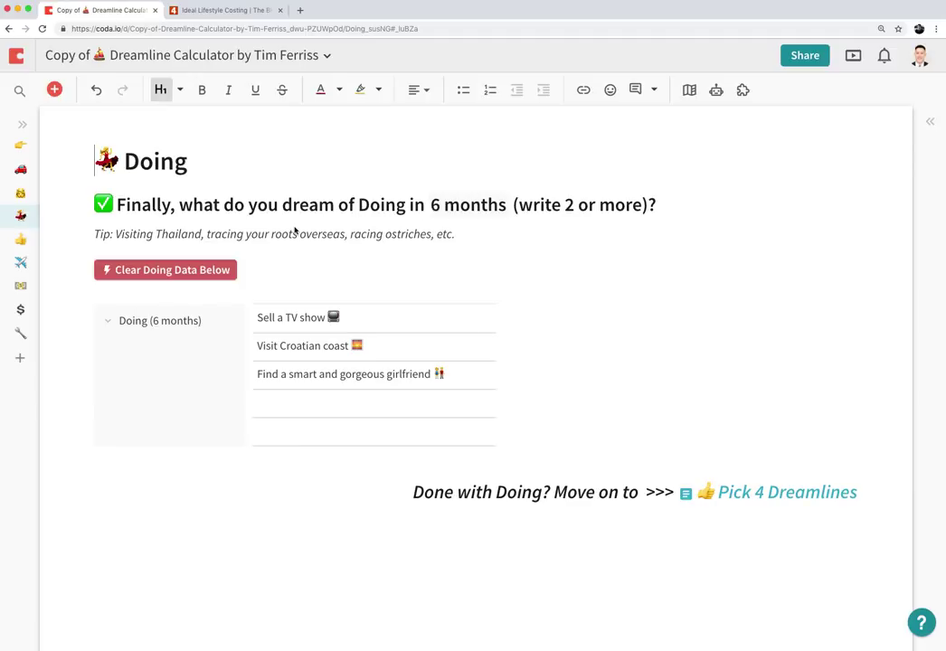
Step: Clear the Doing example data and enter Sell a TV show and Visit Croatian coast
{"action": "left_click", "coordinate": [207, 233]}
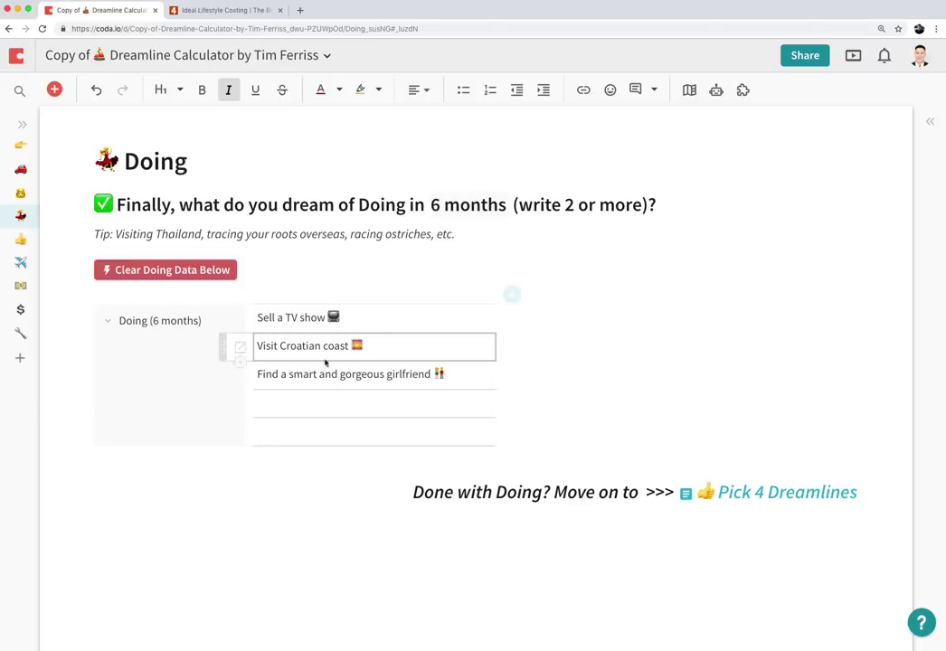
{"action": "left_click", "coordinate": [307, 411]}
{"action": "left_click", "coordinate": [166, 271]}
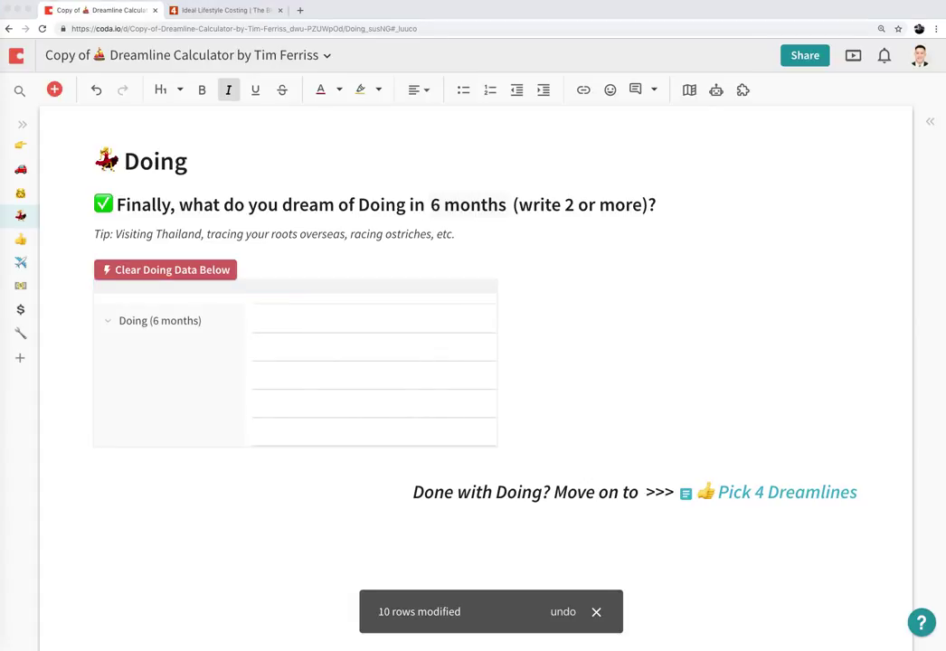
{"action": "left_click", "coordinate": [309, 326]}
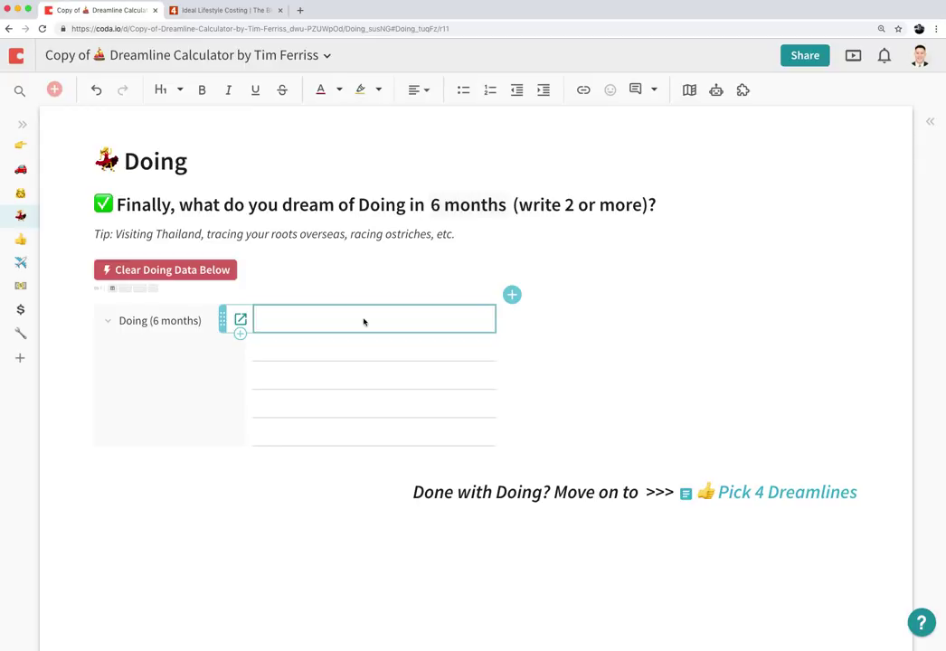
{"action": "type", "text": "Se"}
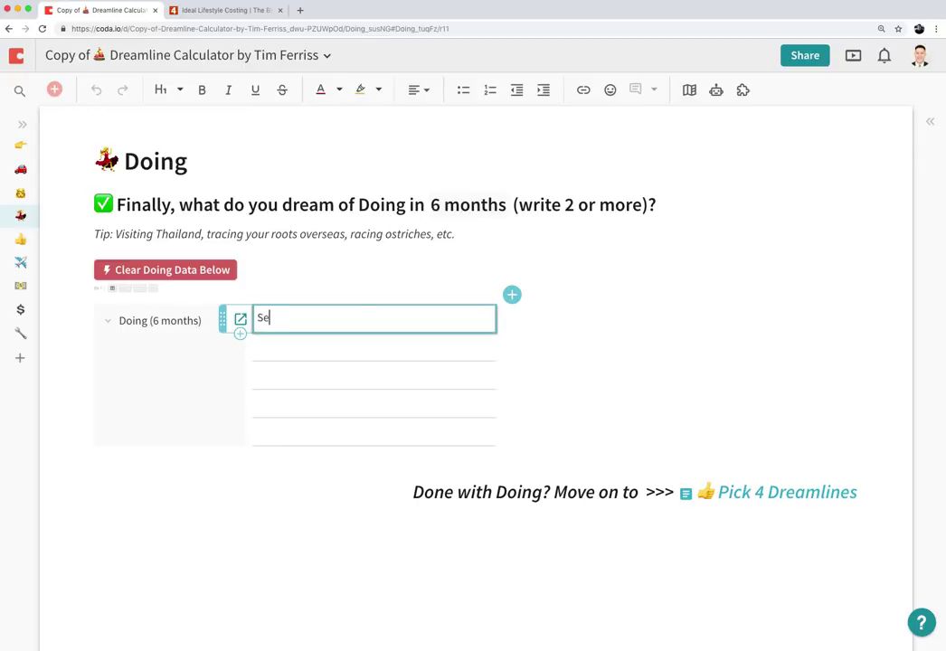
{"action": "type", "text": "ll a TV show"}
{"action": "key", "text": "Return"}
{"action": "type", "text": "Visit Croatian Co"}
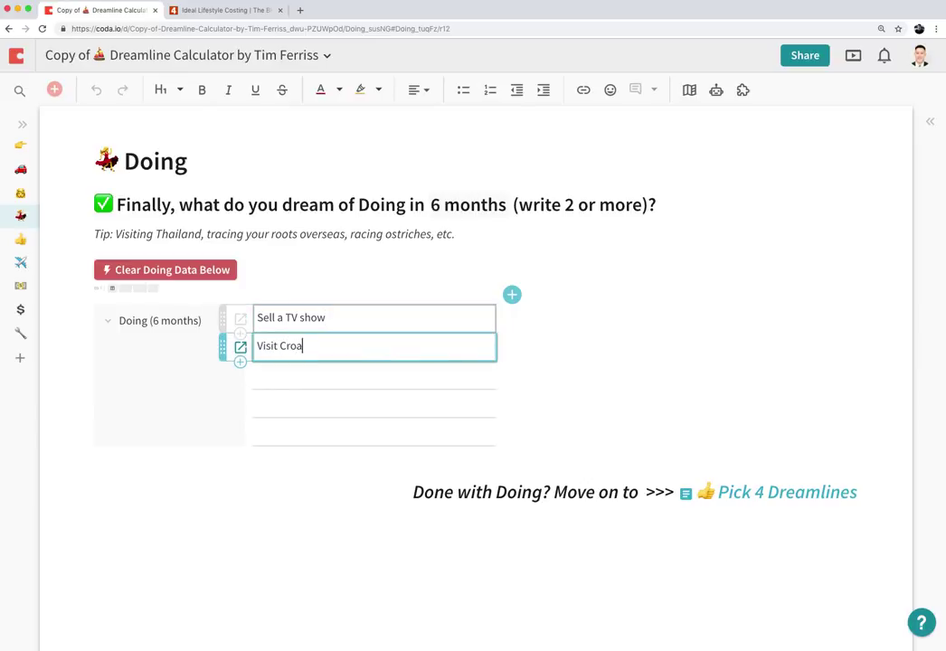
{"action": "key", "text": "BackSpace"}
{"action": "key", "text": "BackSpace"}
{"action": "type", "text": "coast"}
{"action": "key", "text": "Return"}
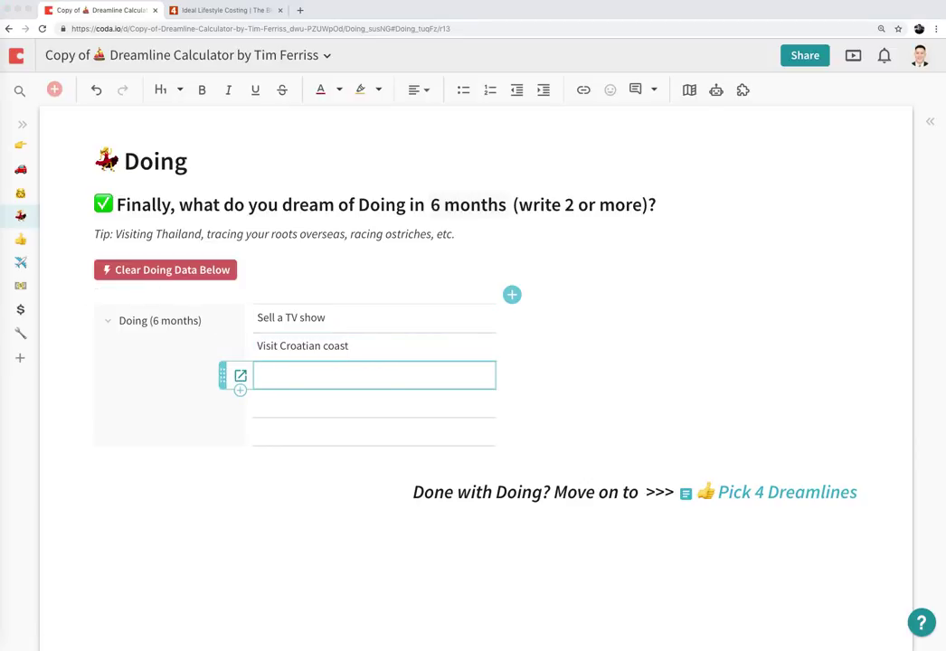
Step: Paste the three emoji-tagged Doing entries over the table starting at the first cell
{"action": "left_click", "coordinate": [355, 327]}
{"action": "type", "text": "Sell a TV show 📺 Visit Croatian coast 🌅 Find a smart and gorgeous girlfriend 👫"}
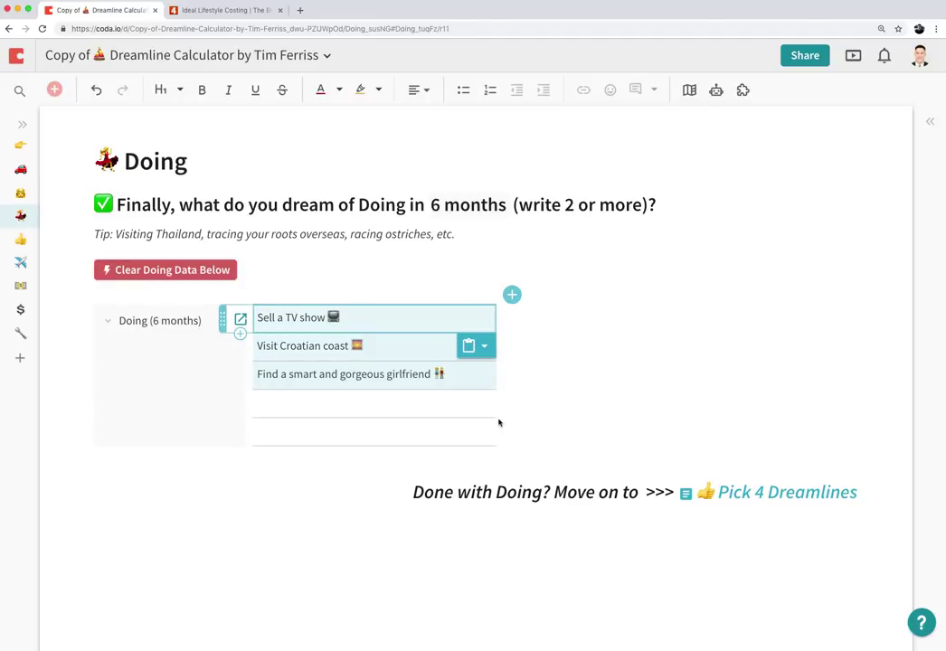
{"action": "left_click", "coordinate": [617, 393]}
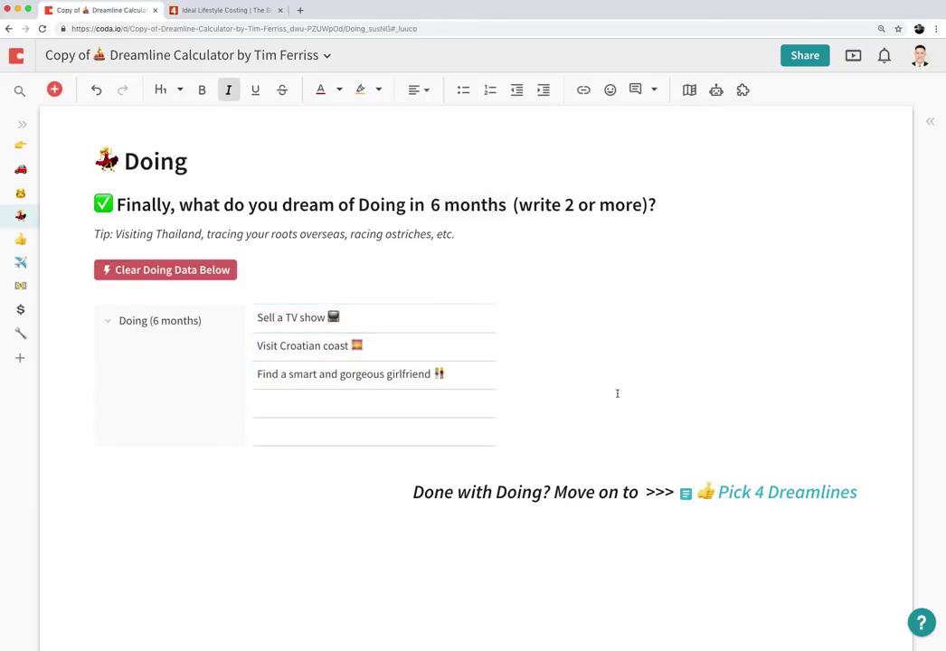
{"action": "left_click", "coordinate": [20, 172]}
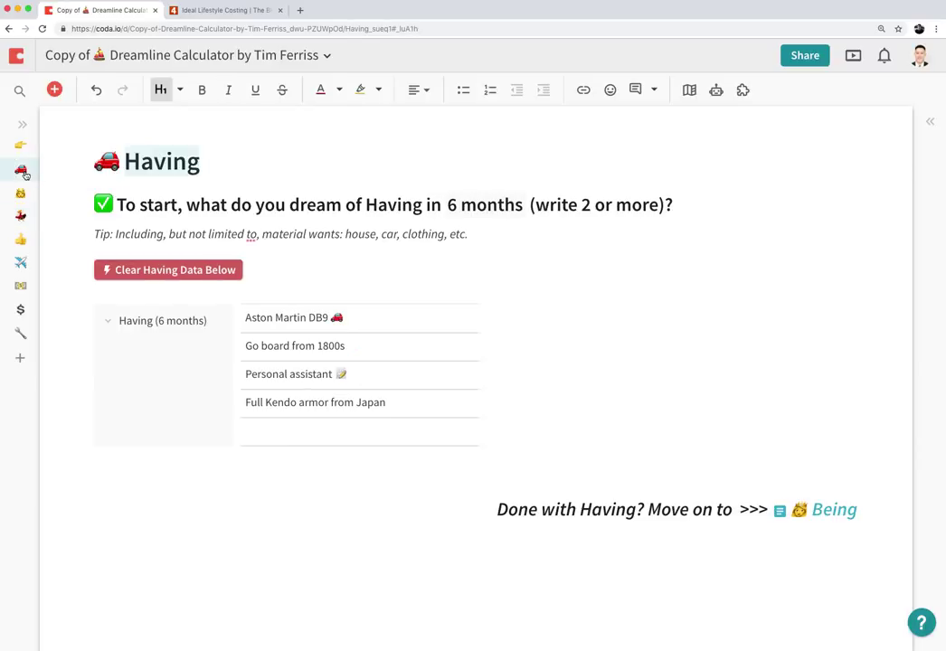
Step: Revisit the Being and Doing pages from the sidebar, then go to Pick 4 Dreamlines
{"action": "left_click", "coordinate": [21, 195]}
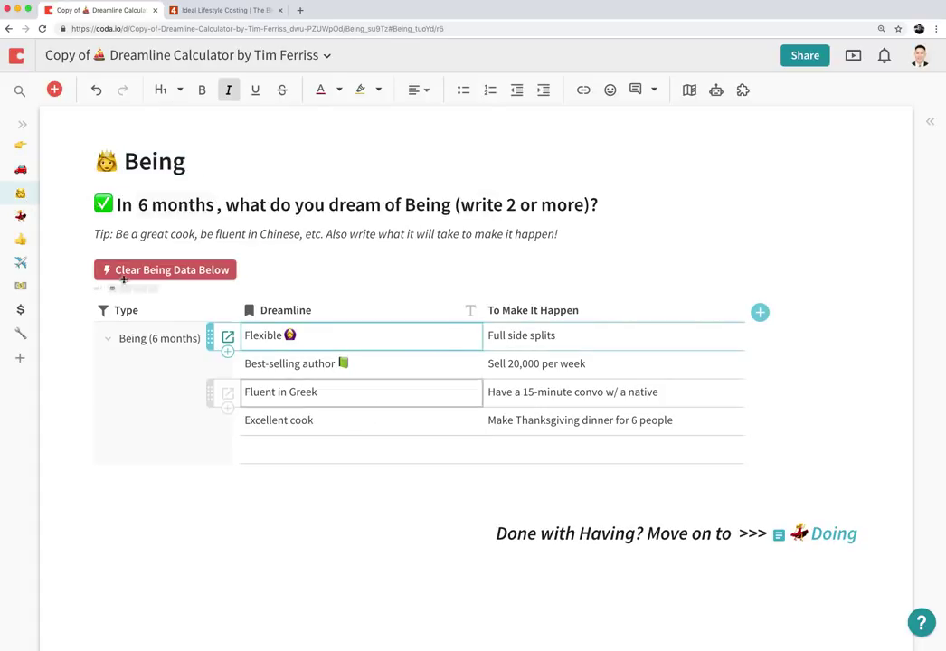
{"action": "left_click", "coordinate": [21, 216]}
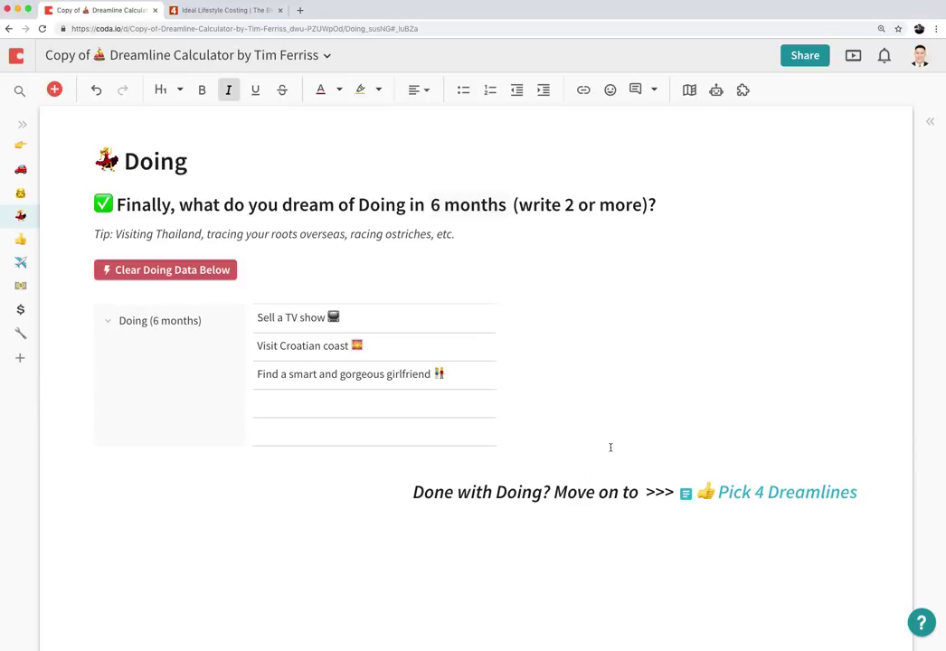
{"action": "left_click", "coordinate": [804, 499]}
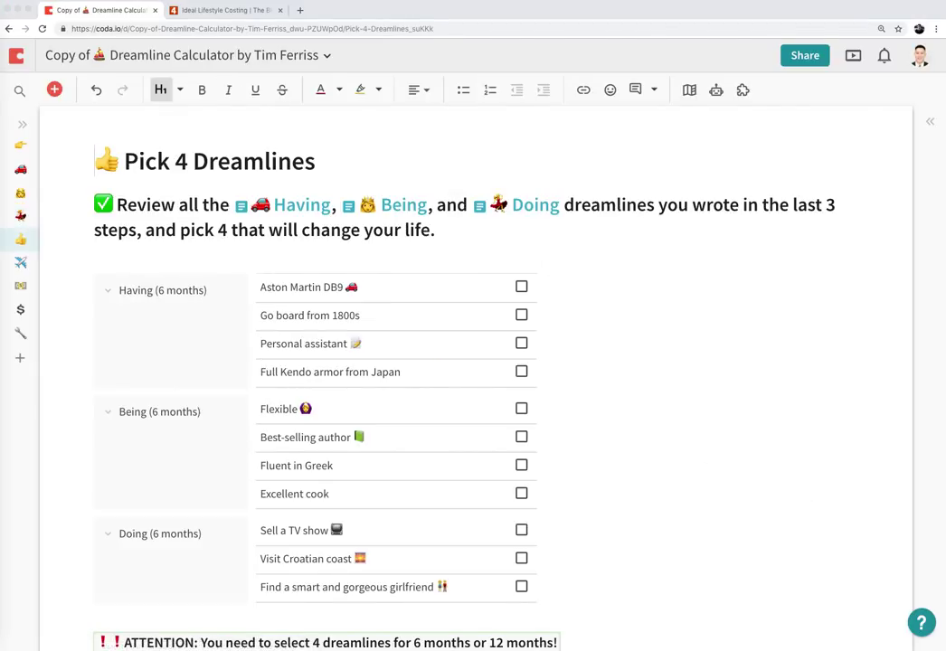
Step: Tick Aston Martin DB9, Personal assistant and Best-selling author as chosen dreamlines
{"action": "scroll", "coordinate": [342, 311], "scroll_direction": "down", "scroll_amount": 1}
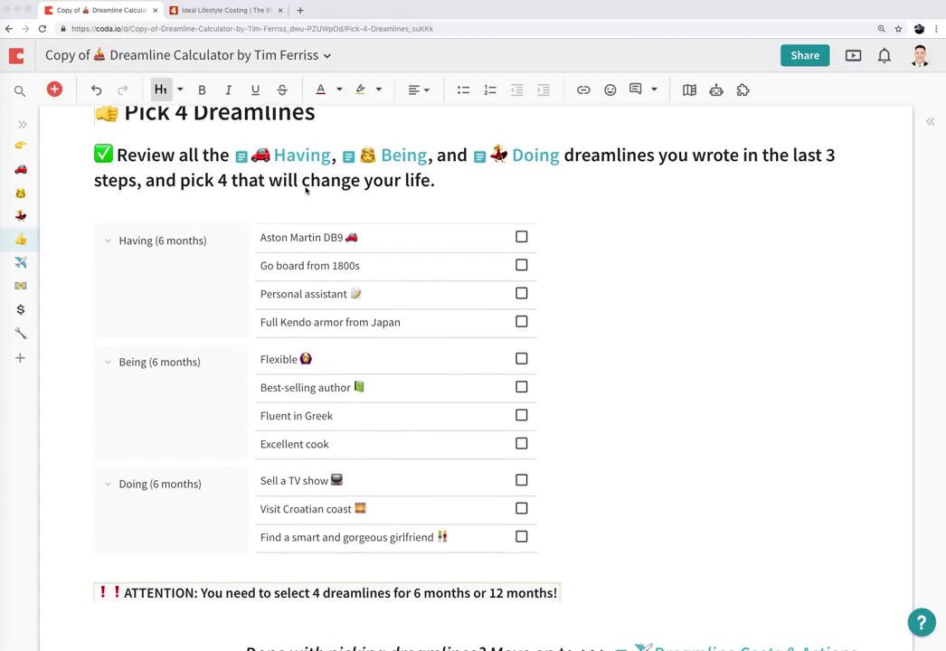
{"action": "left_click", "coordinate": [528, 181]}
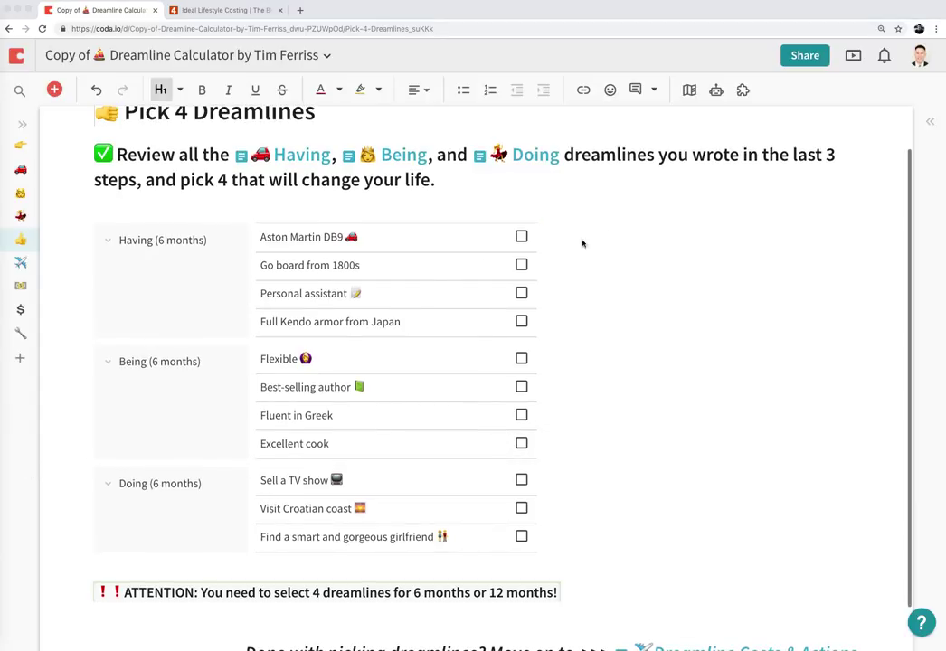
{"action": "left_click", "coordinate": [522, 237]}
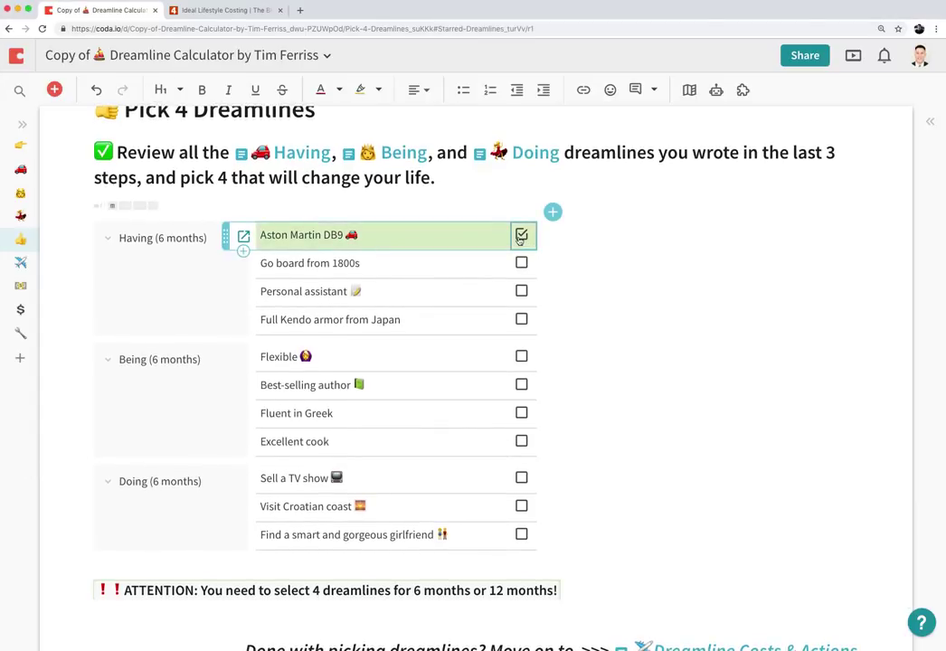
{"action": "left_click", "coordinate": [522, 292]}
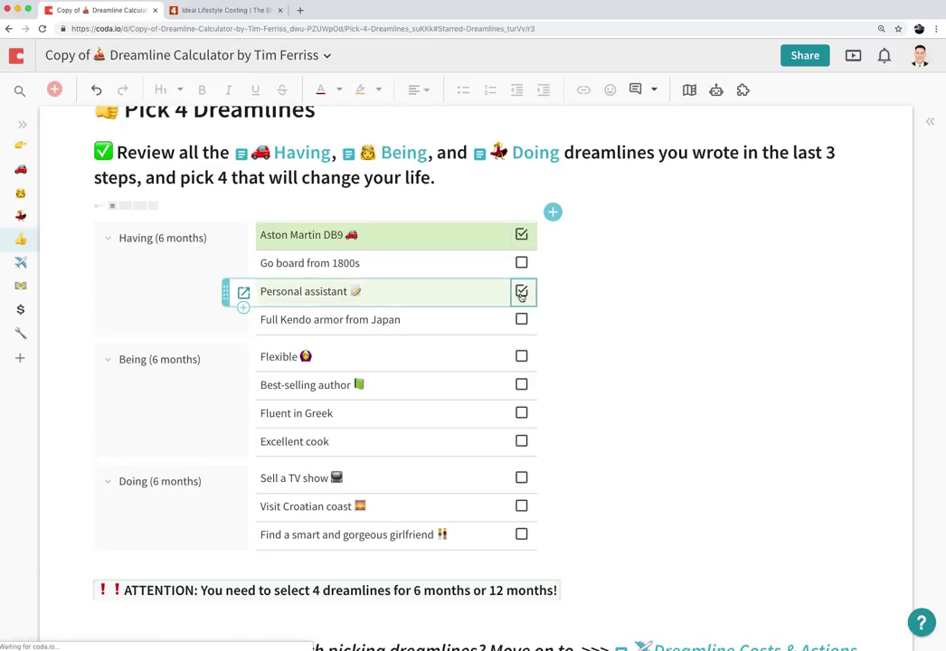
{"action": "left_click", "coordinate": [522, 385]}
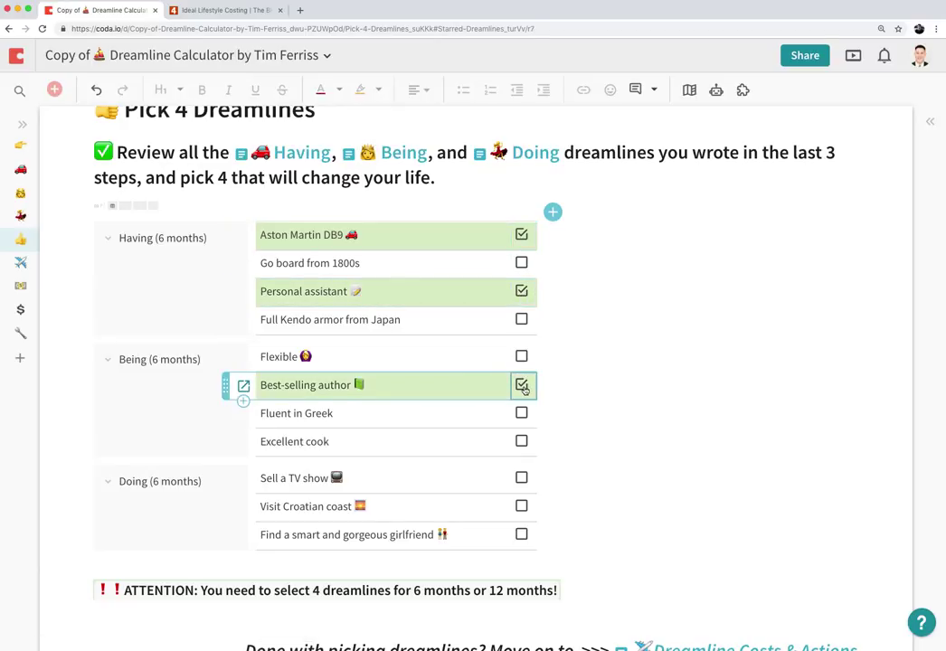
Step: Tick Visit Croatian coast as the fourth dreamline, bringing the count to 4 selected
{"action": "scroll", "coordinate": [480, 404], "scroll_direction": "down", "scroll_amount": 2}
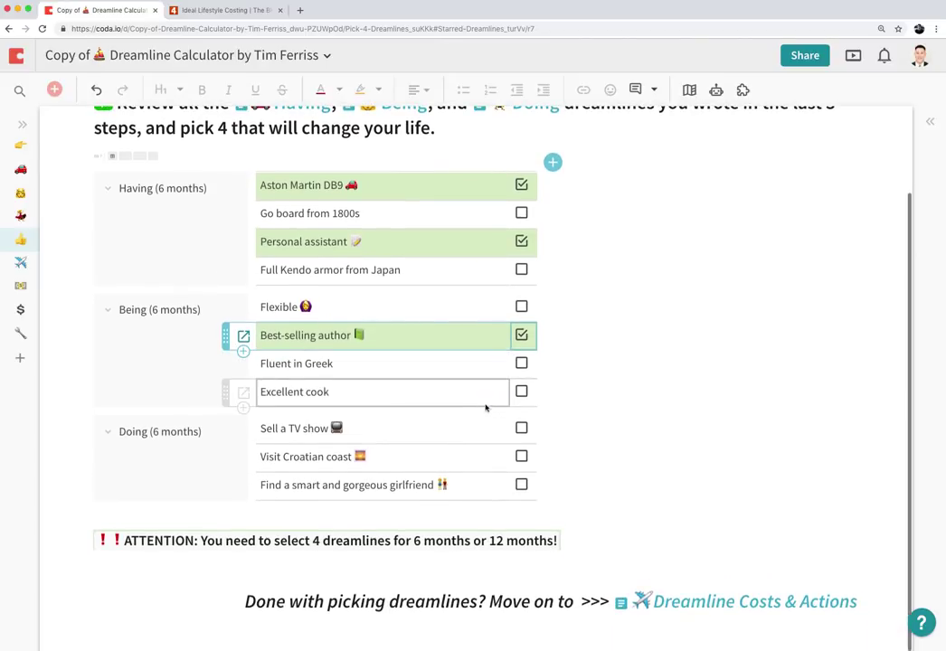
{"action": "scroll", "coordinate": [492, 406], "scroll_direction": "up", "scroll_amount": 2}
{"action": "scroll", "coordinate": [270, 258], "scroll_direction": "up", "scroll_amount": 2}
{"action": "scroll", "coordinate": [269, 270], "scroll_direction": "down", "scroll_amount": 3}
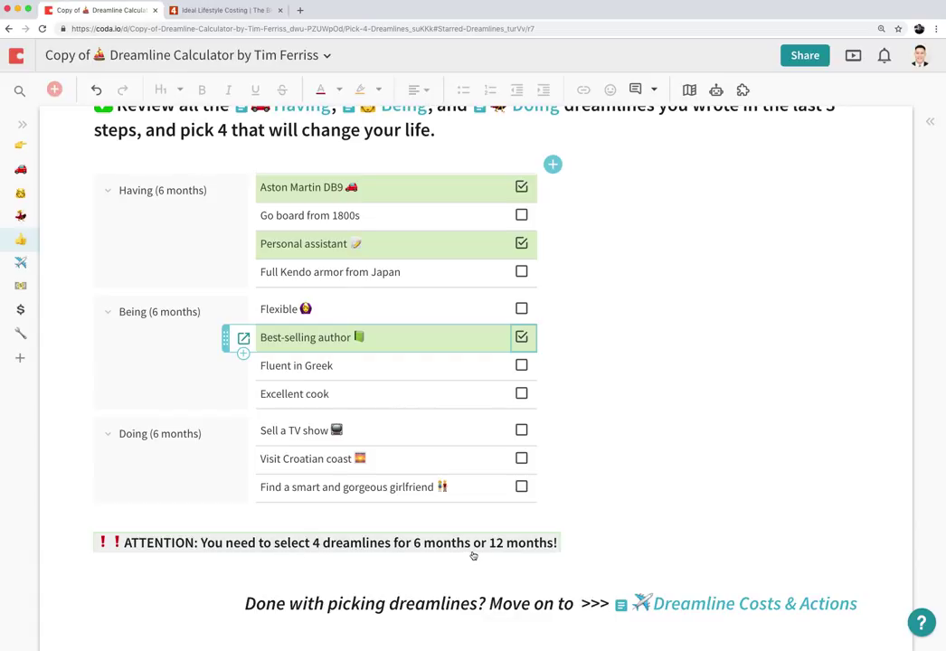
{"action": "left_click", "coordinate": [468, 384]}
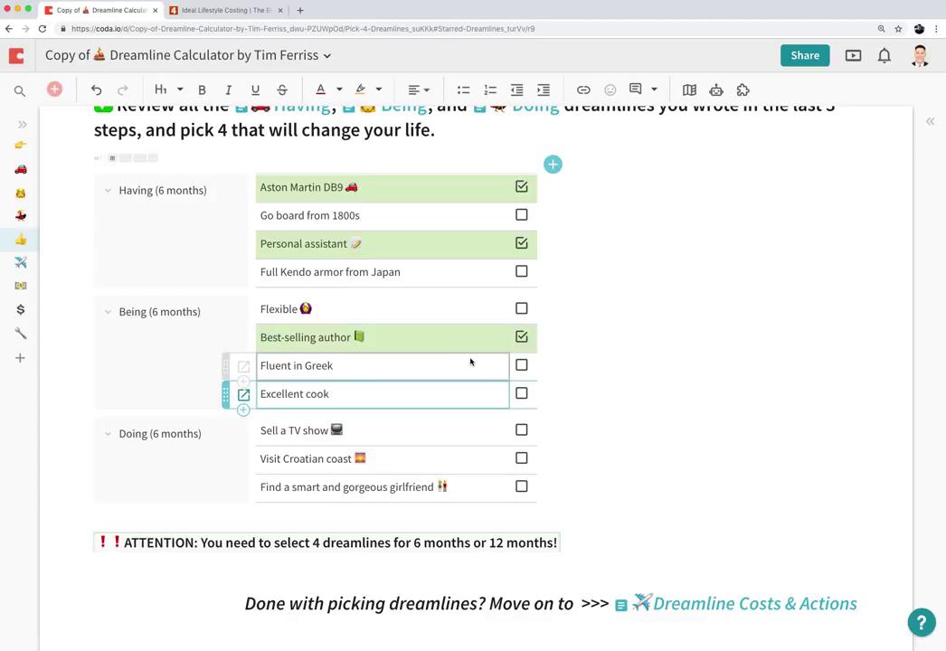
{"action": "scroll", "coordinate": [476, 396], "scroll_direction": "down", "scroll_amount": 1}
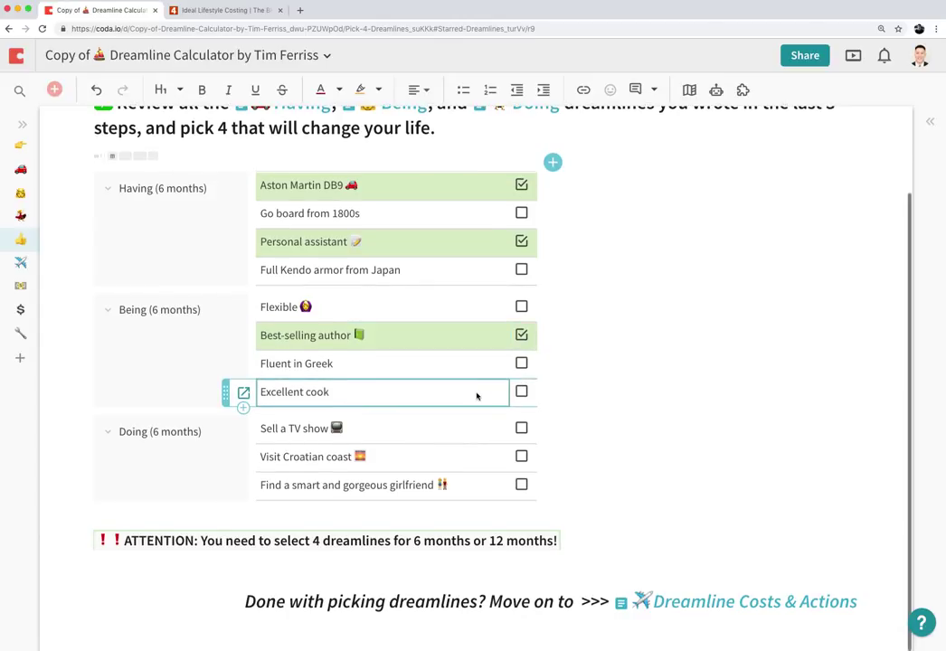
{"action": "left_click", "coordinate": [443, 455]}
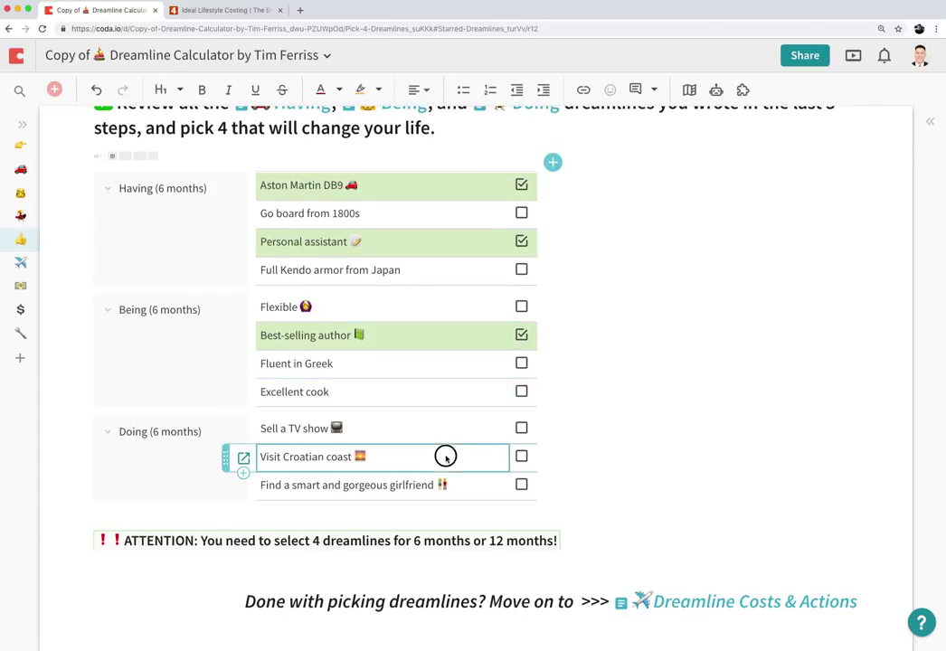
{"action": "left_click", "coordinate": [522, 456]}
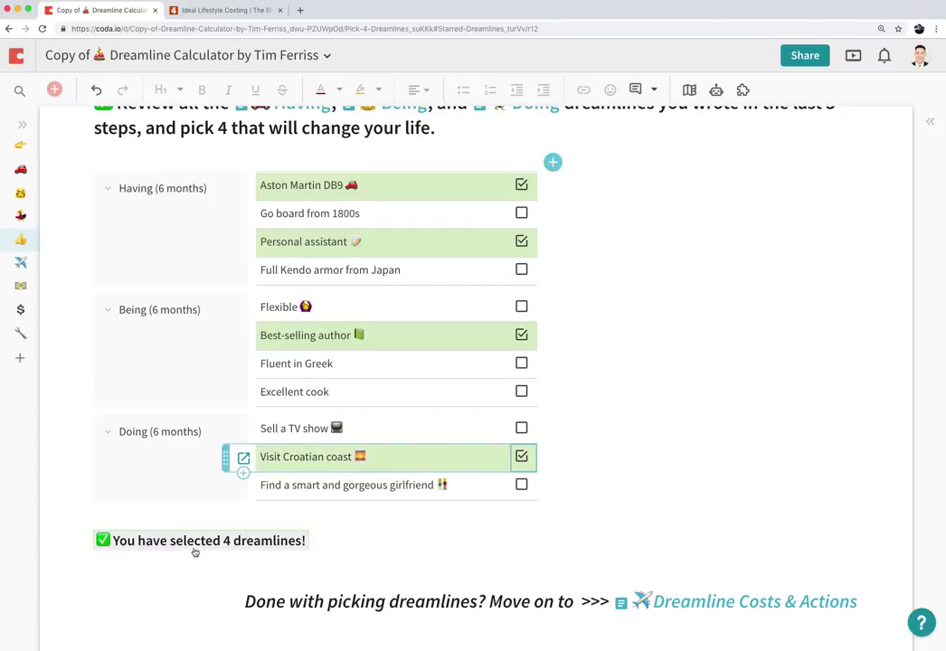
{"action": "left_click", "coordinate": [580, 514]}
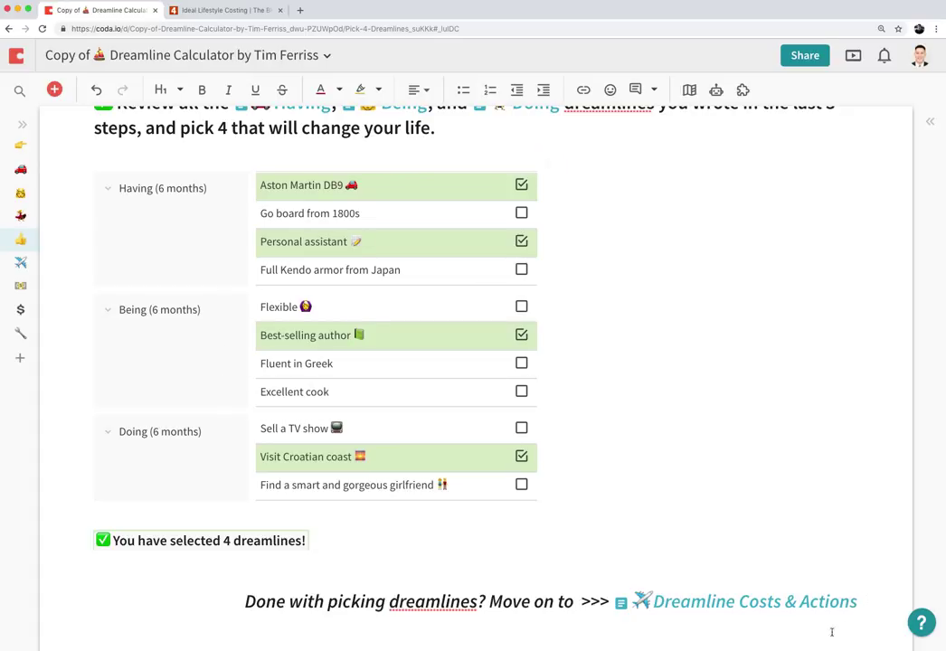
{"action": "left_click", "coordinate": [751, 607]}
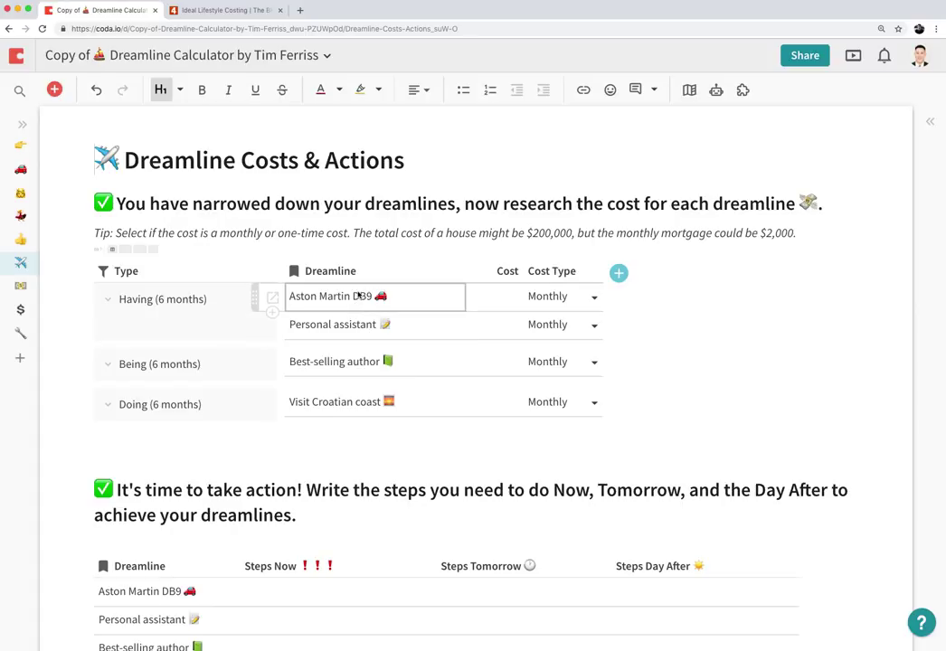
Step: Keep the Aston Martin DB9 cost type as Monthly and highlight $200,000 in the cost tip
{"action": "left_click", "coordinate": [481, 302]}
{"action": "left_click", "coordinate": [568, 299]}
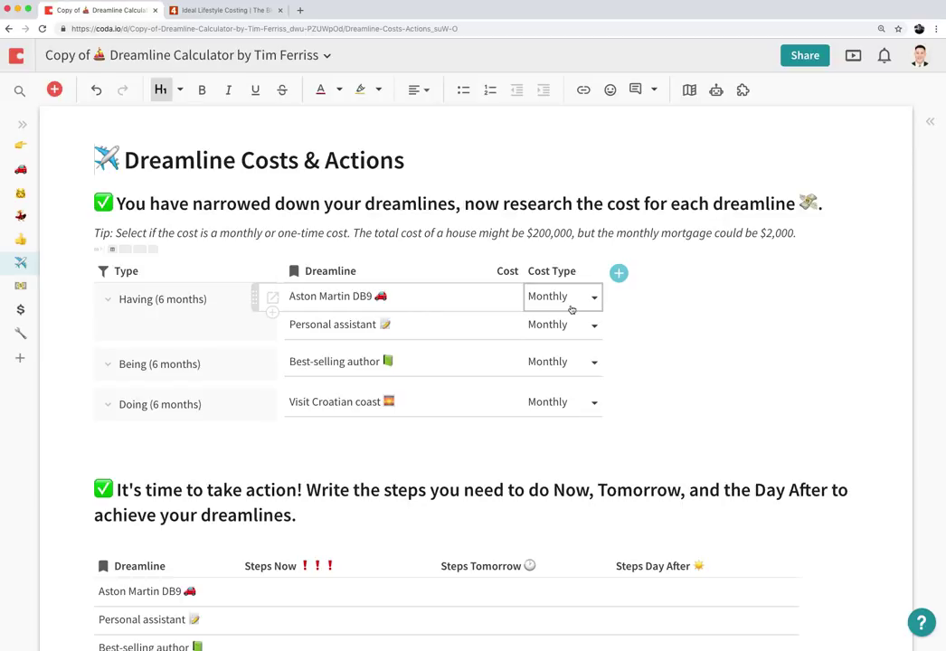
{"action": "left_click", "coordinate": [594, 300]}
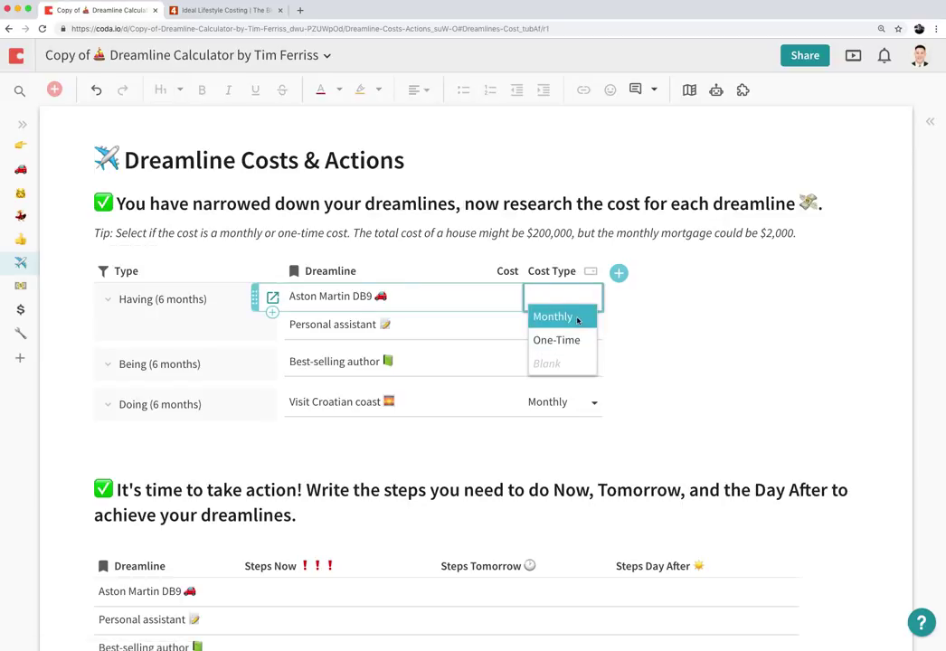
{"action": "left_click", "coordinate": [706, 315]}
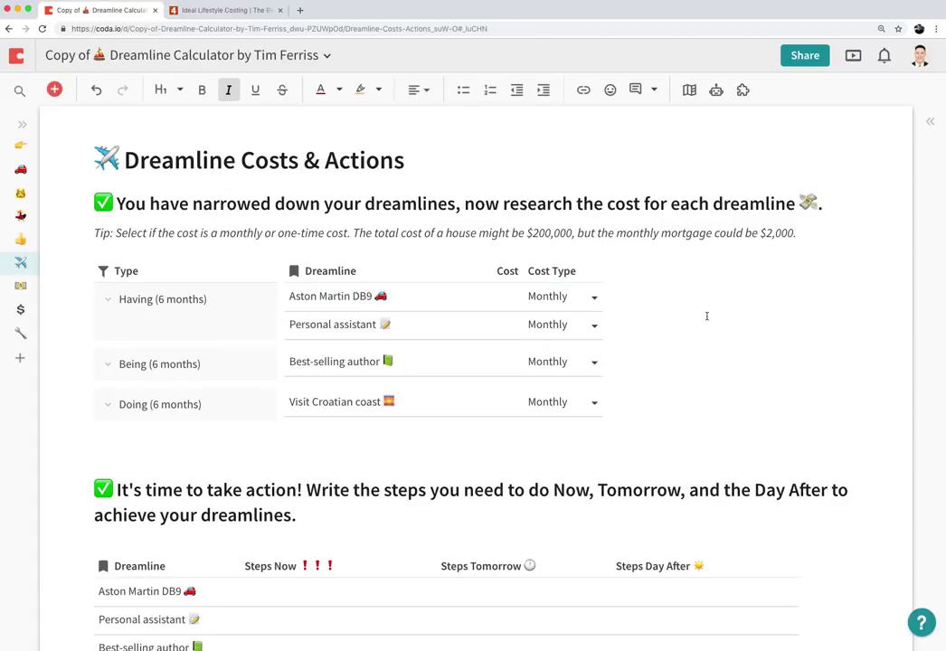
{"action": "left_click", "coordinate": [471, 232]}
{"action": "double_click", "coordinate": [561, 232]}
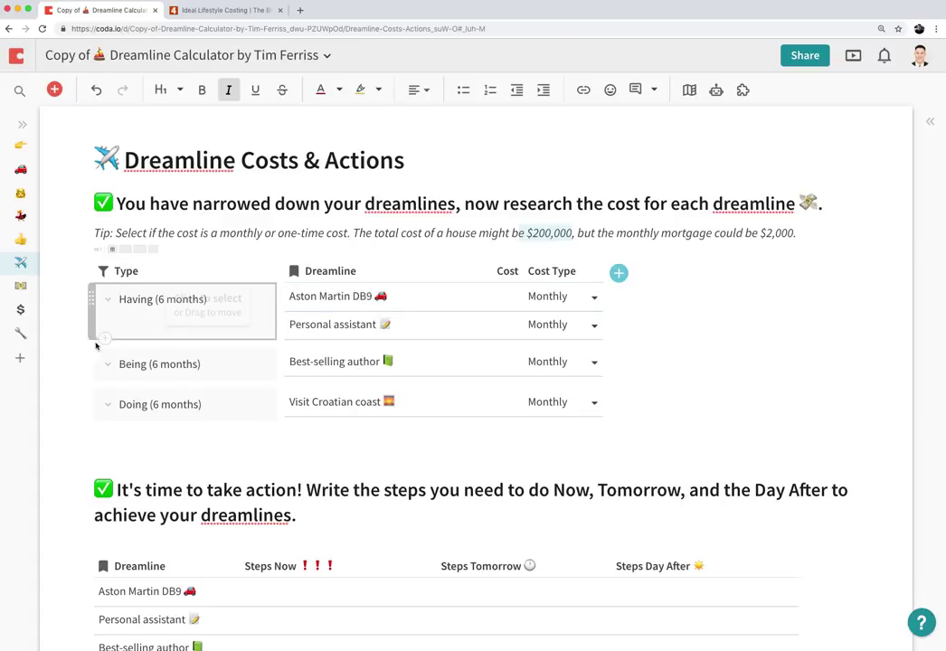
Step: Enter dreamline costs of $2,003, $400, $0 and $934 in the Cost column
{"action": "left_click", "coordinate": [483, 309]}
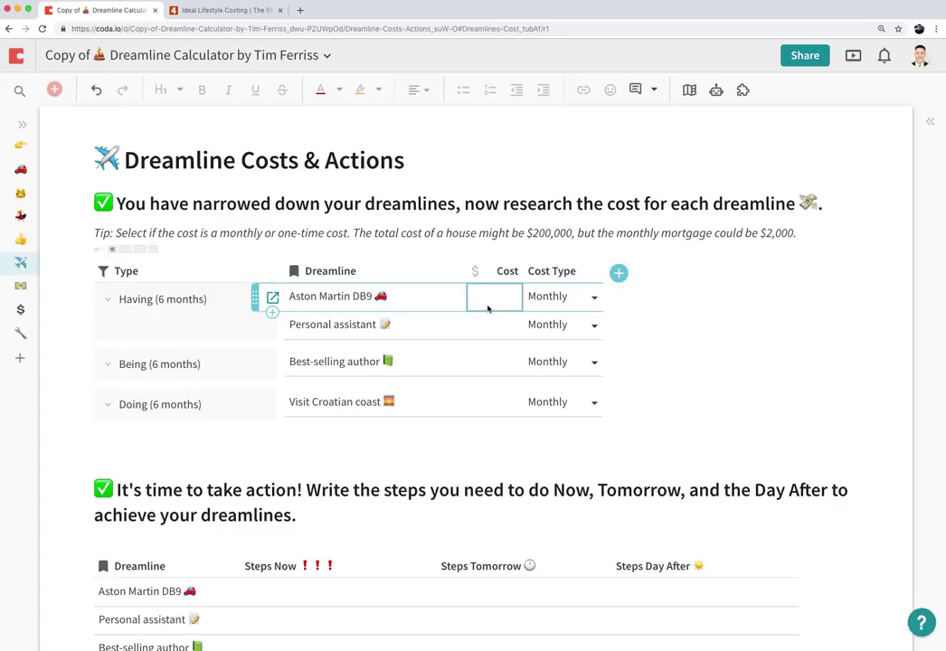
{"action": "type", "text": "22"}
{"action": "key", "text": "BackSpace"}
{"action": "key", "text": "BackSpace"}
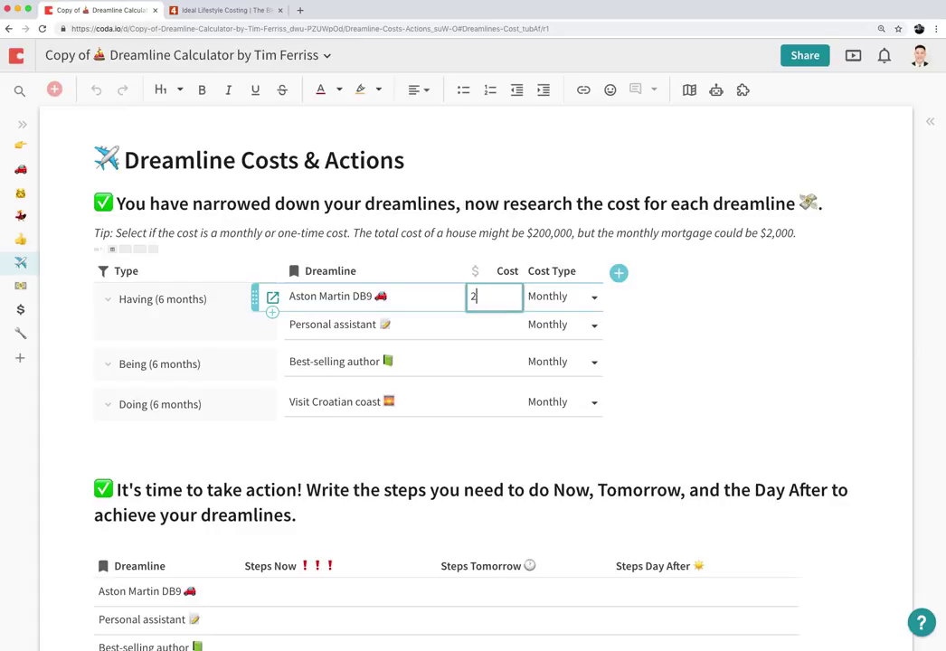
{"action": "type", "text": "003"}
{"action": "key", "text": "Return"}
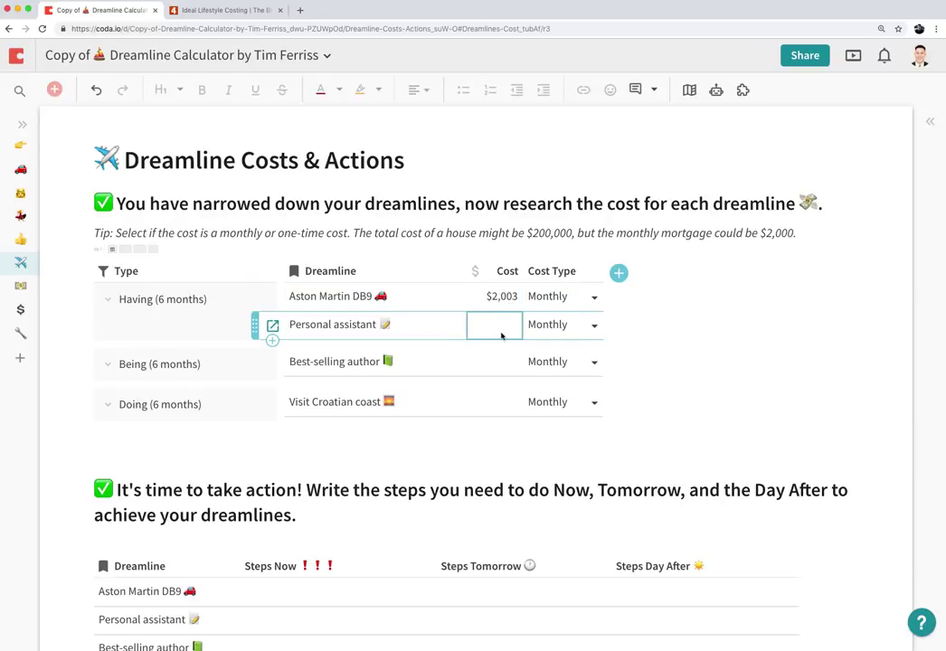
{"action": "type", "text": "400"}
{"action": "key", "text": "Return"}
{"action": "key", "text": "Down"}
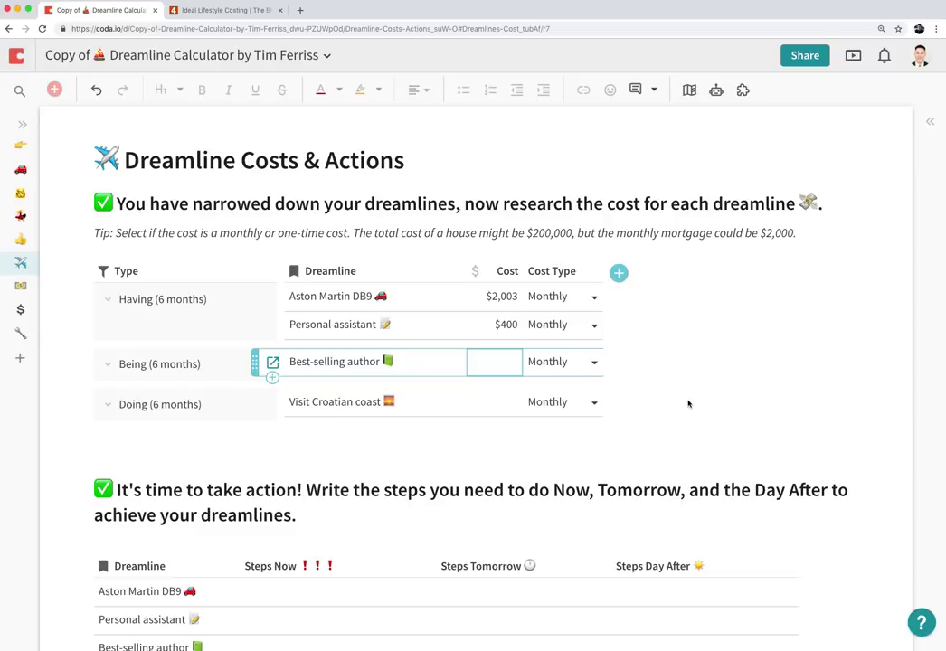
{"action": "type", "text": "0"}
{"action": "key", "text": "Return"}
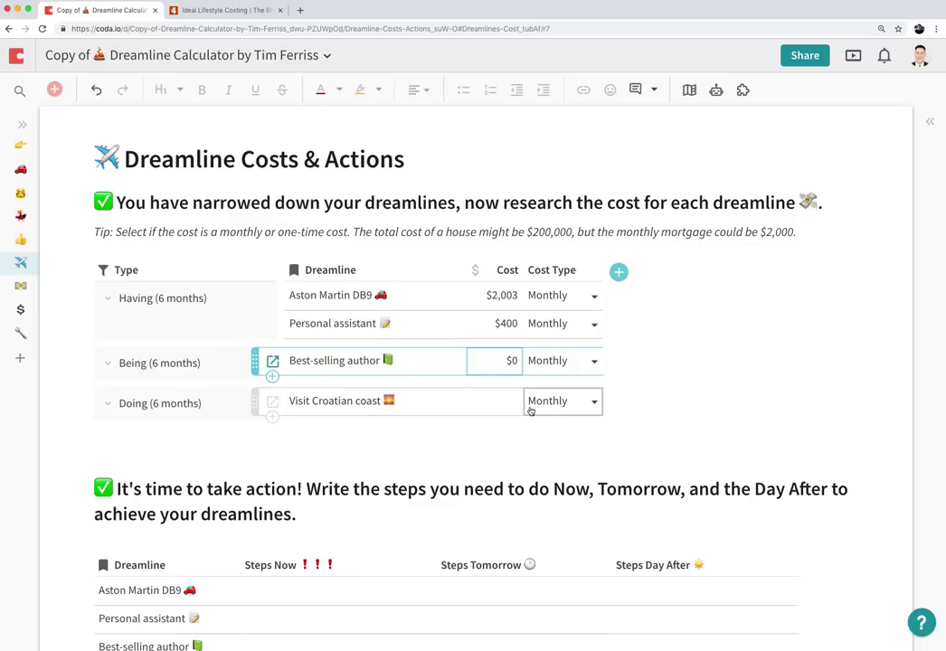
{"action": "left_click", "coordinate": [500, 400]}
{"action": "type", "text": "934"}
{"action": "key", "text": "Tab"}
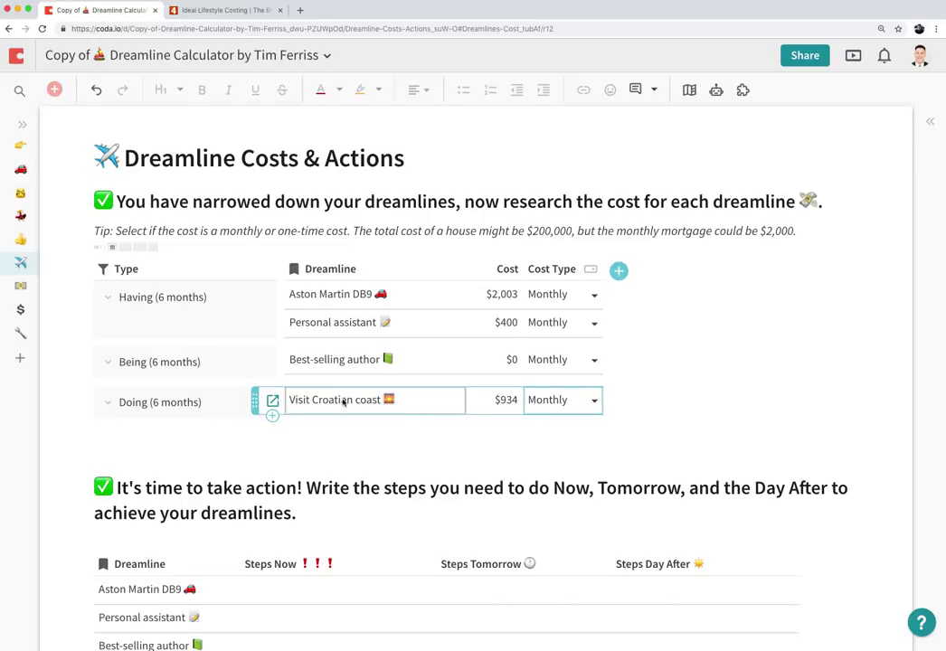
Step: Change Visit Croatian coast's cost type to One-Time
{"action": "left_click", "coordinate": [594, 402]}
{"action": "left_click", "coordinate": [582, 443]}
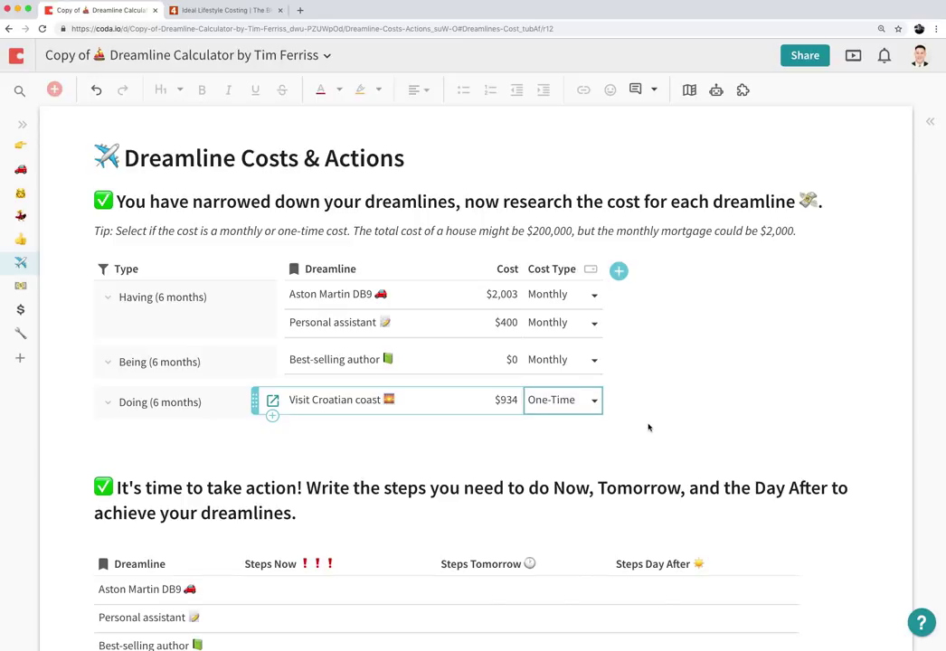
{"action": "scroll", "coordinate": [649, 426], "scroll_direction": "down", "scroll_amount": 3}
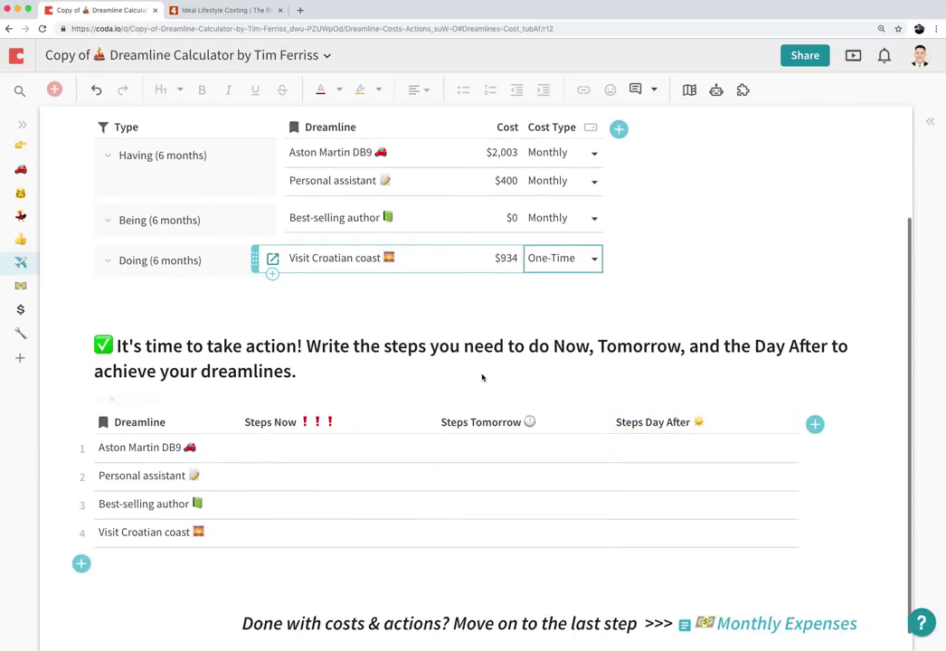
{"action": "left_click", "coordinate": [470, 362]}
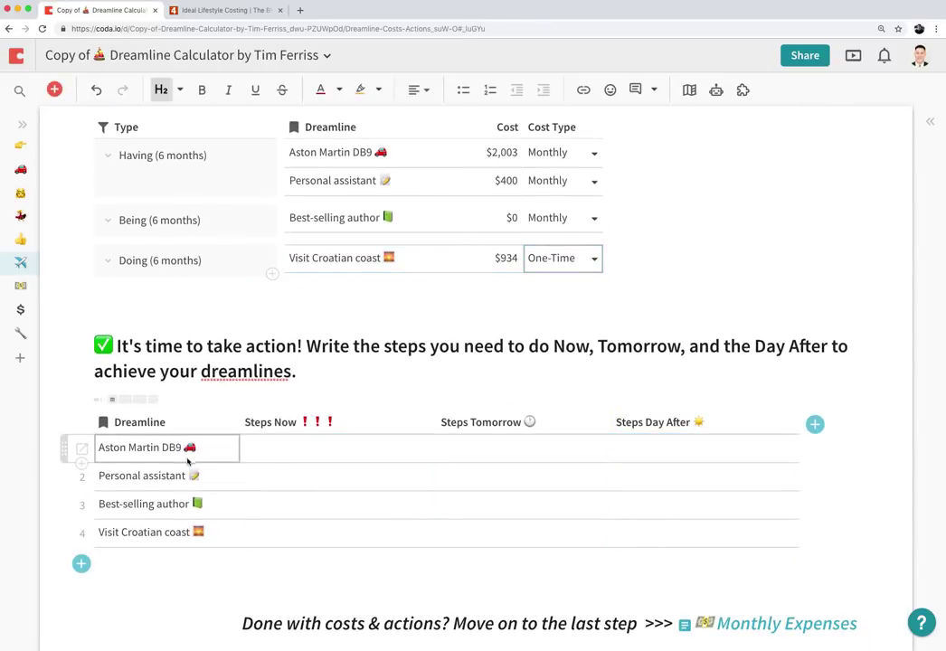
{"action": "left_click_drag", "start_coordinate": [383, 346], "coordinate": [576, 347]}
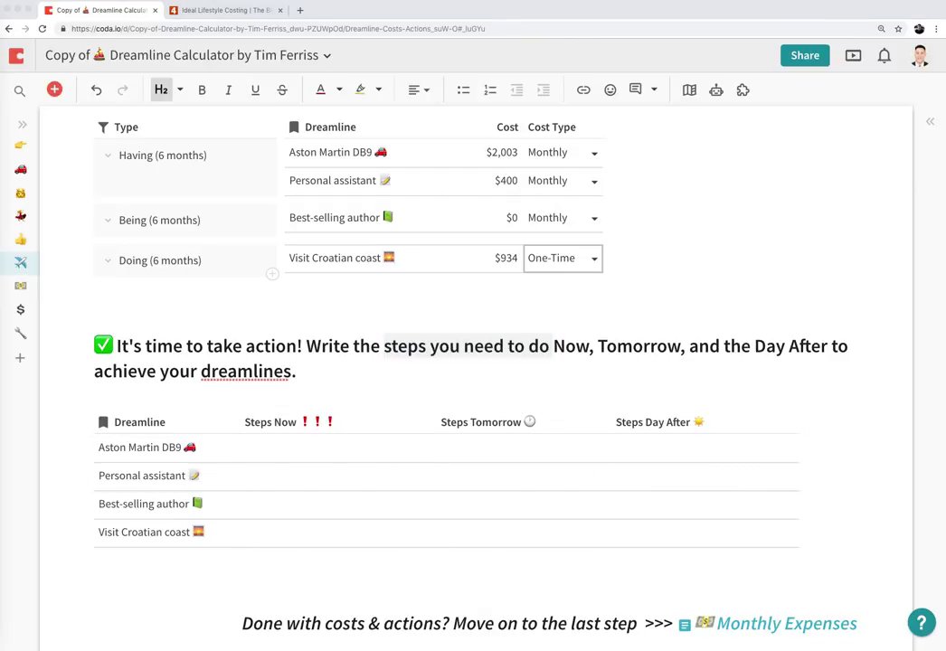
{"action": "left_click", "coordinate": [278, 448]}
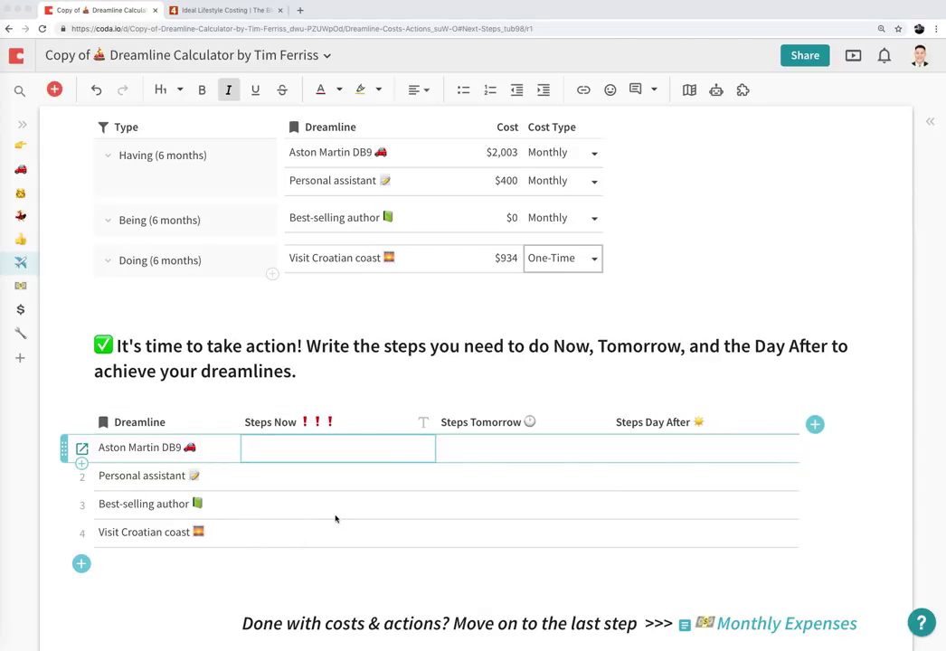
Step: Paste the prepared action steps for all four dreamlines into the Steps Now column
{"action": "left_click", "coordinate": [307, 459]}
{"action": "key", "text": "Down"}
{"action": "key", "text": "Down"}
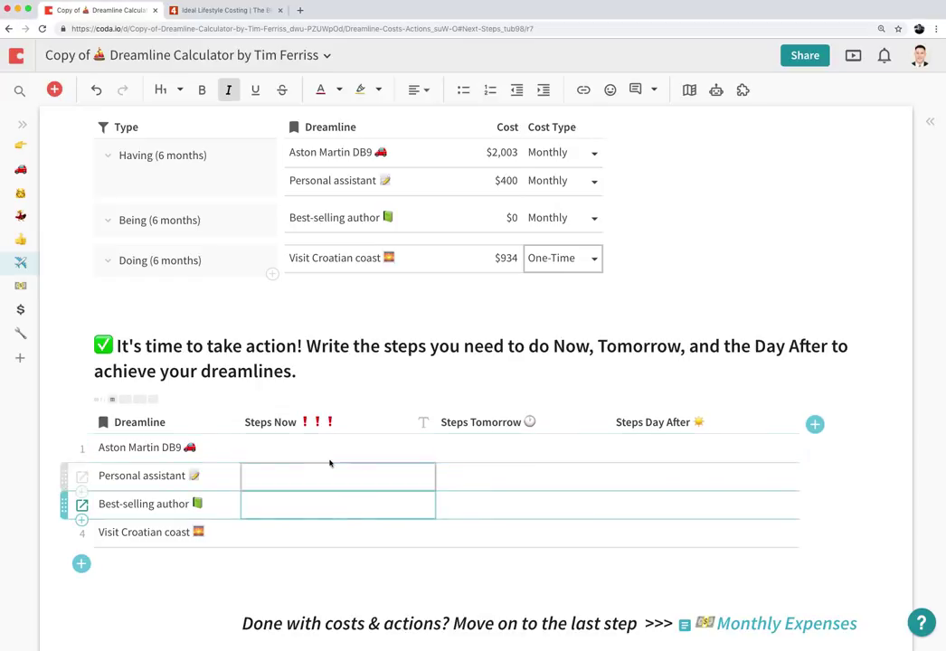
{"action": "key", "text": "Up"}
{"action": "key", "text": "Up"}
{"action": "type", "text": "Find showroom, schedule test drive\tTake test drive\tDecide on desired details & extras Post bullet-point job description\tAssign 1- to 2-hour task to top 3\tChoose top 1 for 20 hrs. per week Send top 3 questions to five bestselling authors from 2–3 years ago\tFormulate plan around responses (marketing/PR)\tSend intern recruitment e-mail to nearby college English departments Visit Virtual Tourist and determine best season and to-do top 5\tResearch tickets & housing for"}
{"action": "scroll", "coordinate": [425, 553], "scroll_direction": "down", "scroll_amount": 1}
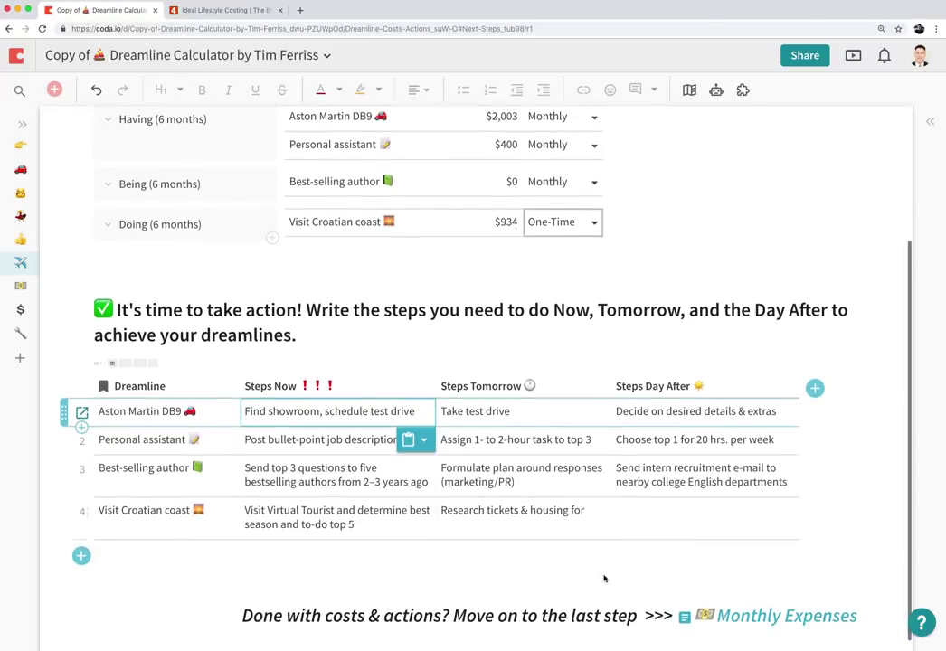
{"action": "left_click", "coordinate": [302, 475]}
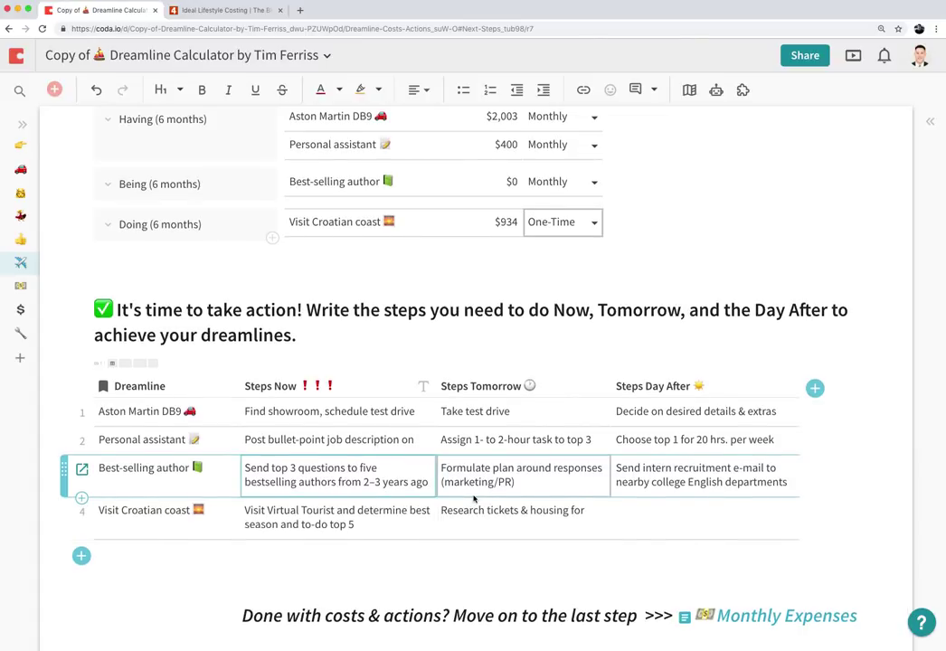
Step: Open the Sample 6-Month Dreamline PDF from the tim.blog Ideal Lifestyle Costing article
{"action": "left_click", "coordinate": [185, 11]}
{"action": "scroll", "coordinate": [415, 384], "scroll_direction": "down", "scroll_amount": 10}
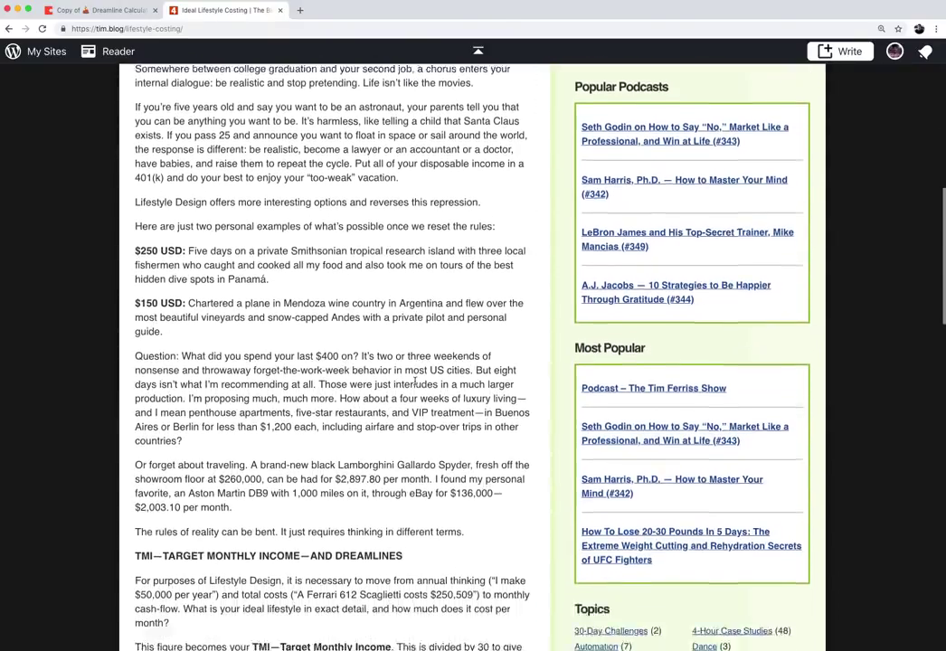
{"action": "scroll", "coordinate": [414, 383], "scroll_direction": "down", "scroll_amount": 2}
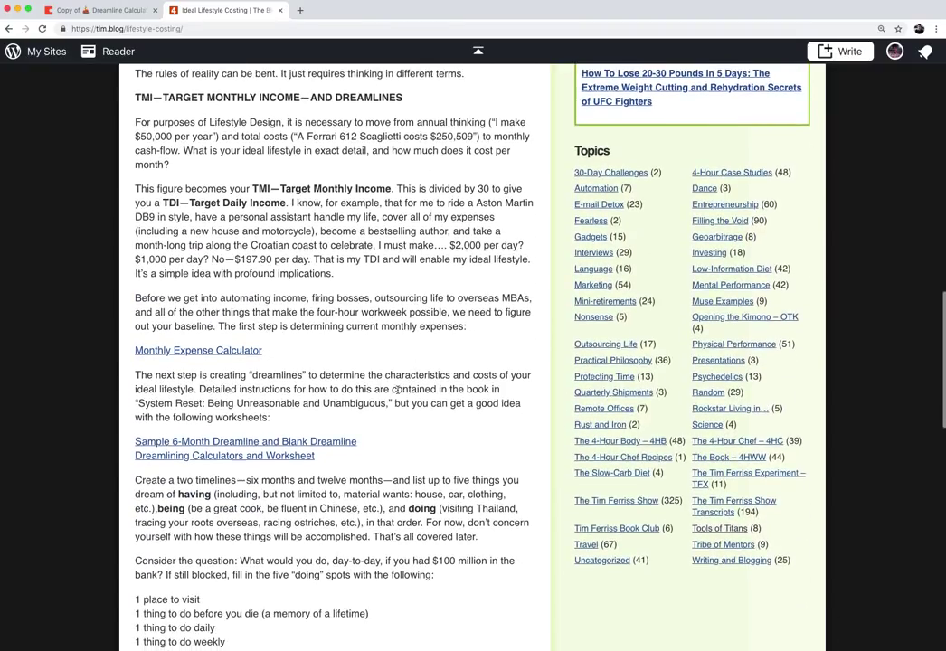
{"action": "left_click", "coordinate": [324, 443]}
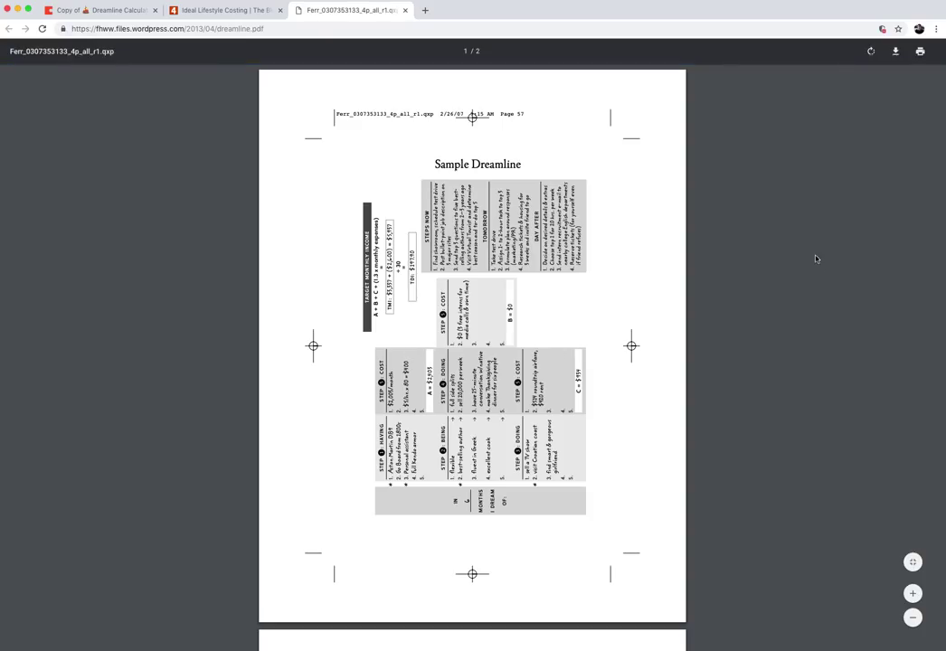
Step: Zoom the Sample Dreamline PDF in three levels, read its costs, then return to the Coda doc
{"action": "left_click", "coordinate": [913, 594]}
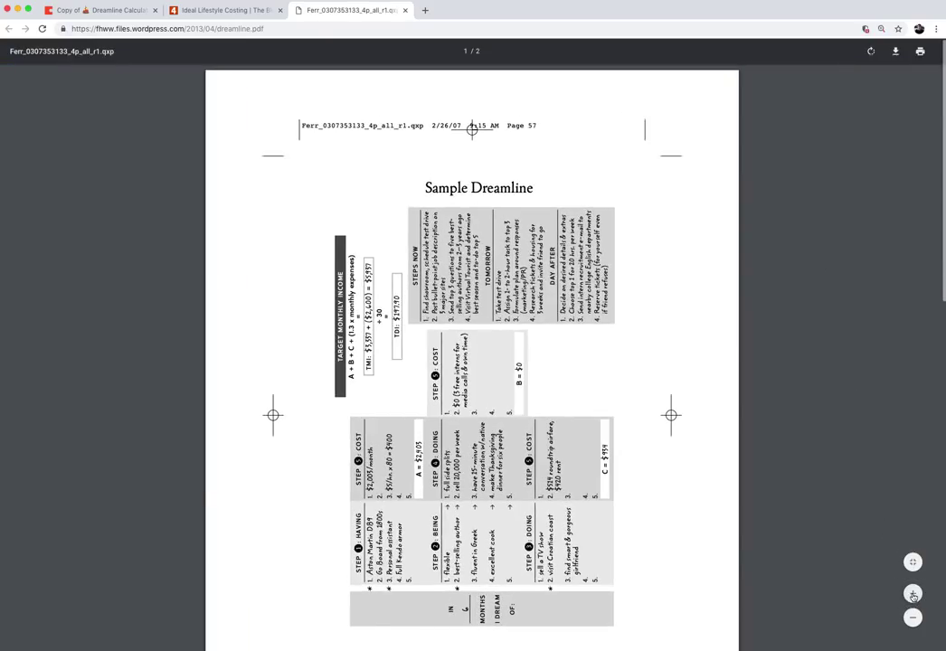
{"action": "left_click", "coordinate": [913, 594]}
{"action": "left_click", "coordinate": [913, 594]}
{"action": "scroll", "coordinate": [792, 441], "scroll_direction": "down", "scroll_amount": 3}
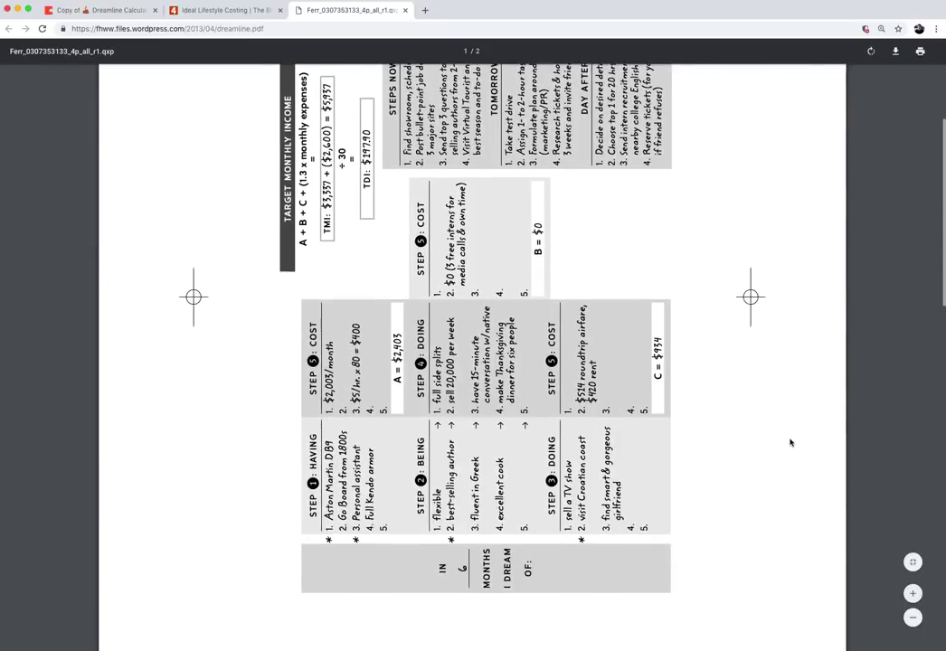
{"action": "scroll", "coordinate": [791, 442], "scroll_direction": "up", "scroll_amount": 3}
{"action": "scroll", "coordinate": [778, 435], "scroll_direction": "down", "scroll_amount": 2}
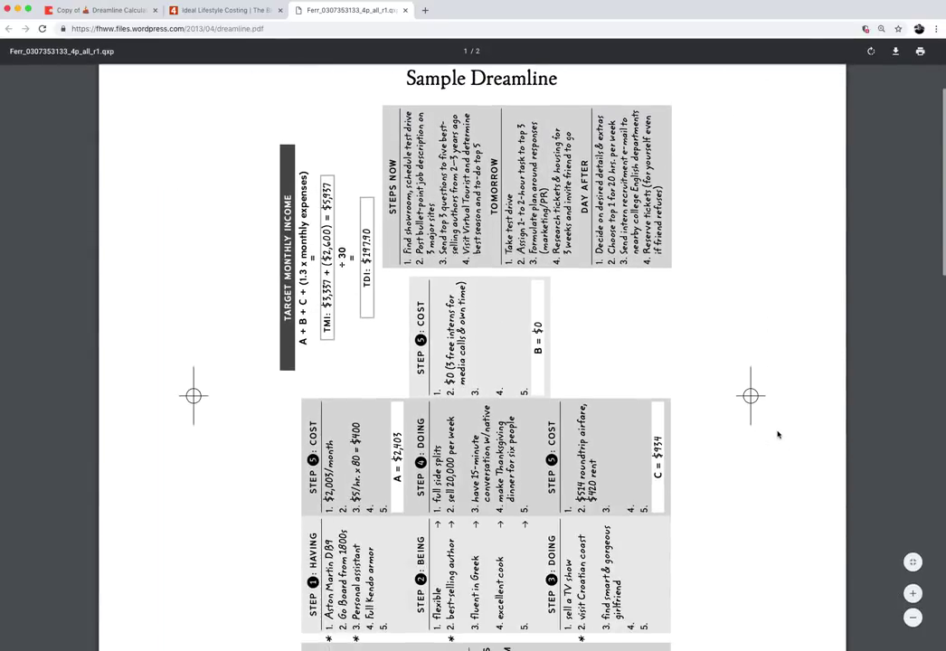
{"action": "scroll", "coordinate": [777, 435], "scroll_direction": "down", "scroll_amount": 2}
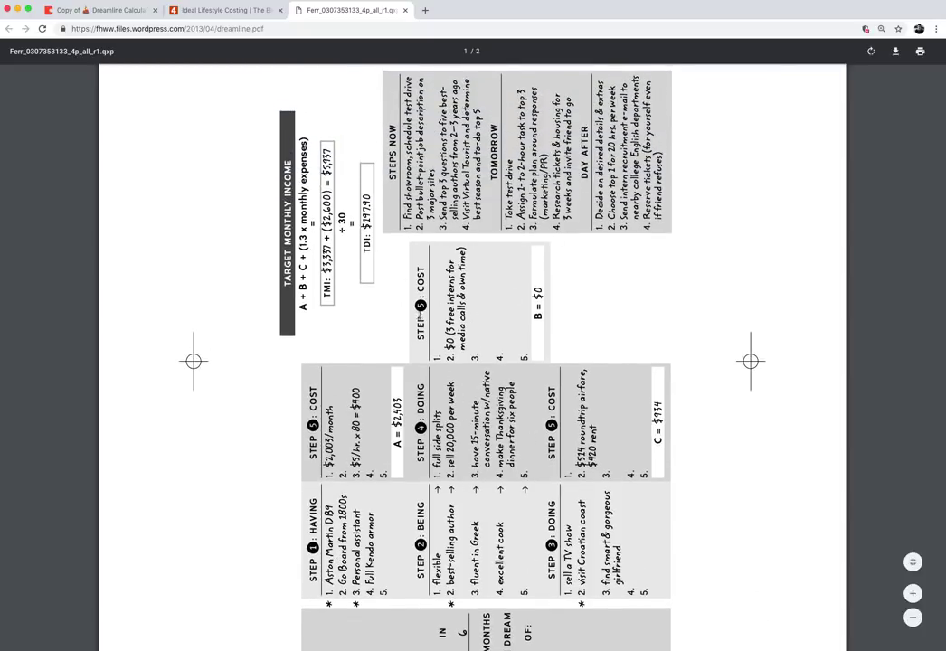
{"action": "left_click", "coordinate": [98, 12]}
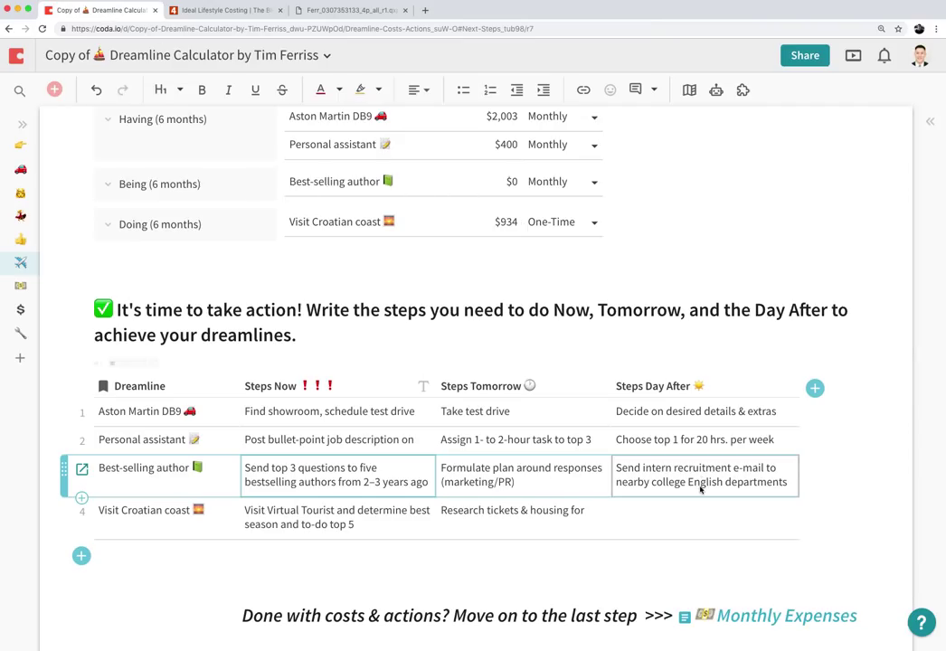
{"action": "scroll", "coordinate": [714, 488], "scroll_direction": "down", "scroll_amount": 1}
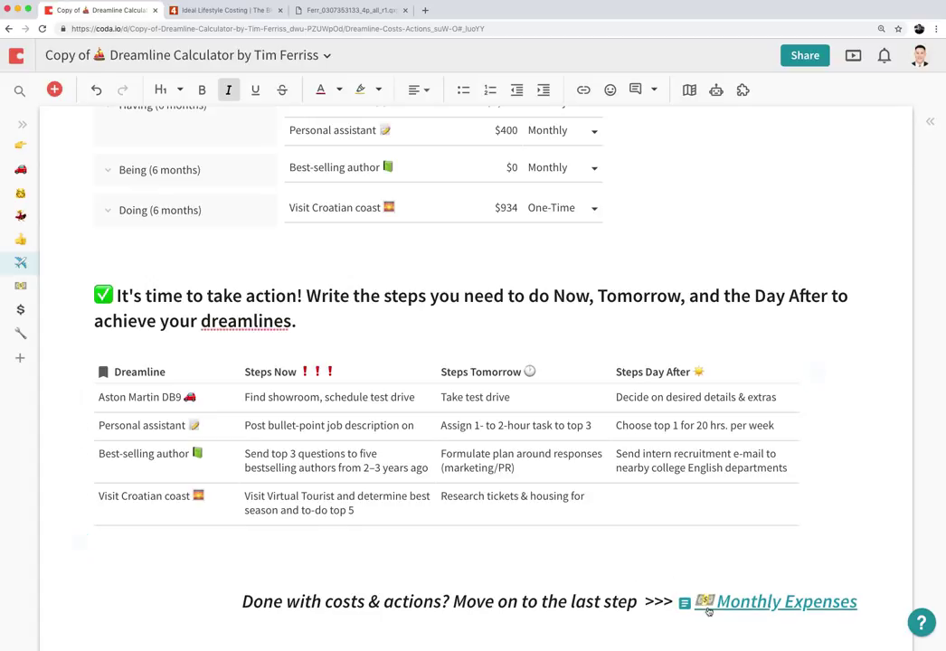
Step: Go to Monthly Expenses and review its table, including Rent/Mortgage $600 and Credit Card Minimum Payments $20
{"action": "left_click", "coordinate": [740, 606]}
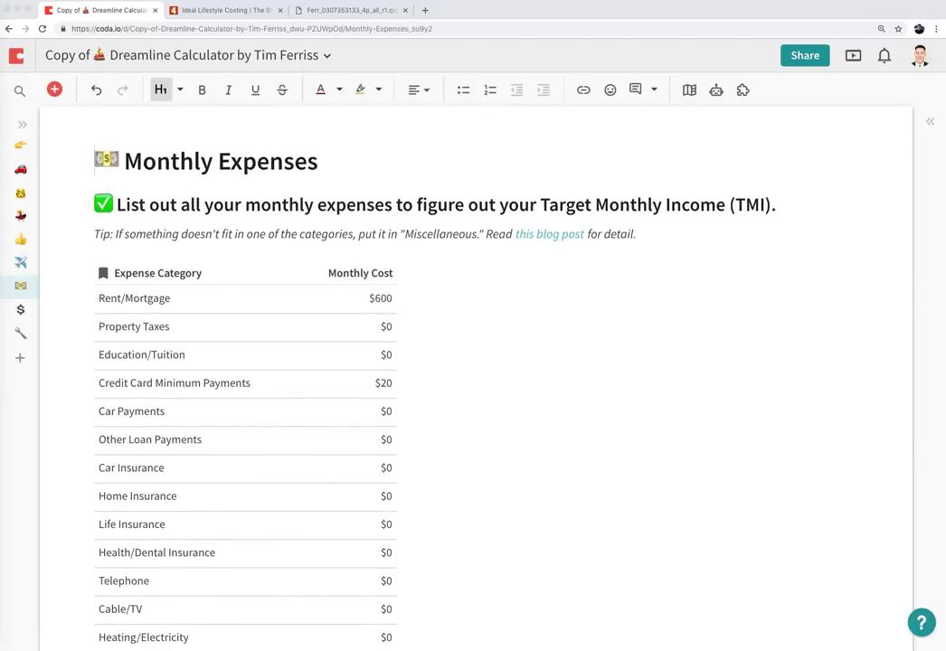
{"action": "left_click", "coordinate": [625, 405]}
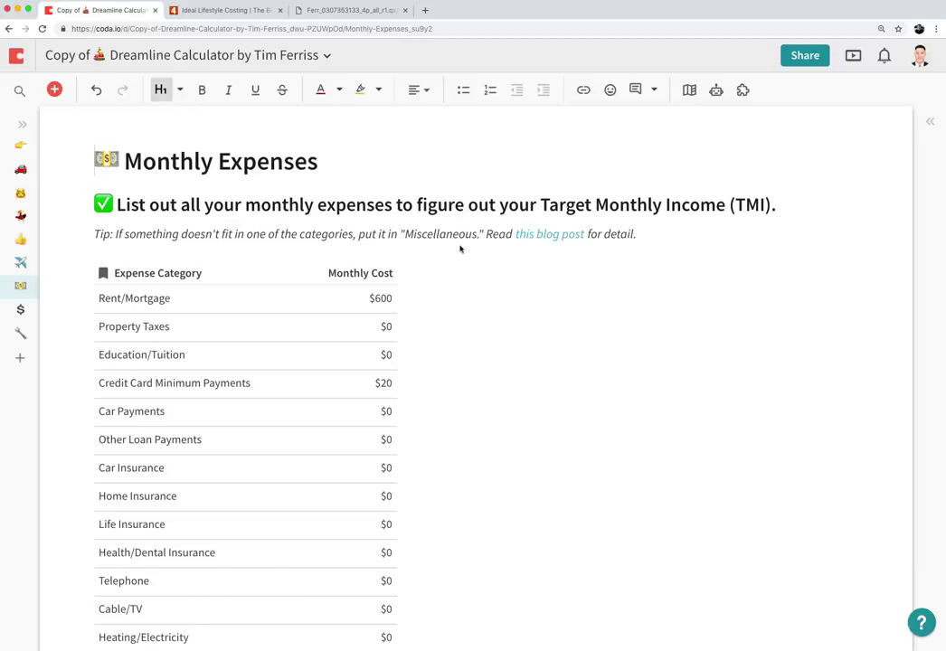
{"action": "left_click", "coordinate": [680, 204]}
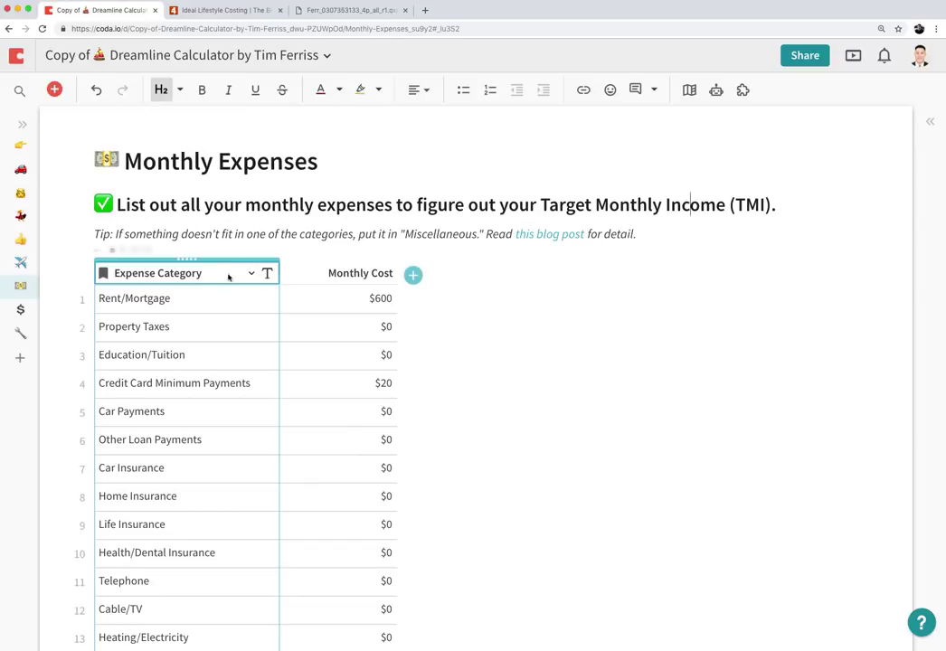
{"action": "scroll", "coordinate": [320, 360], "scroll_direction": "down", "scroll_amount": 5}
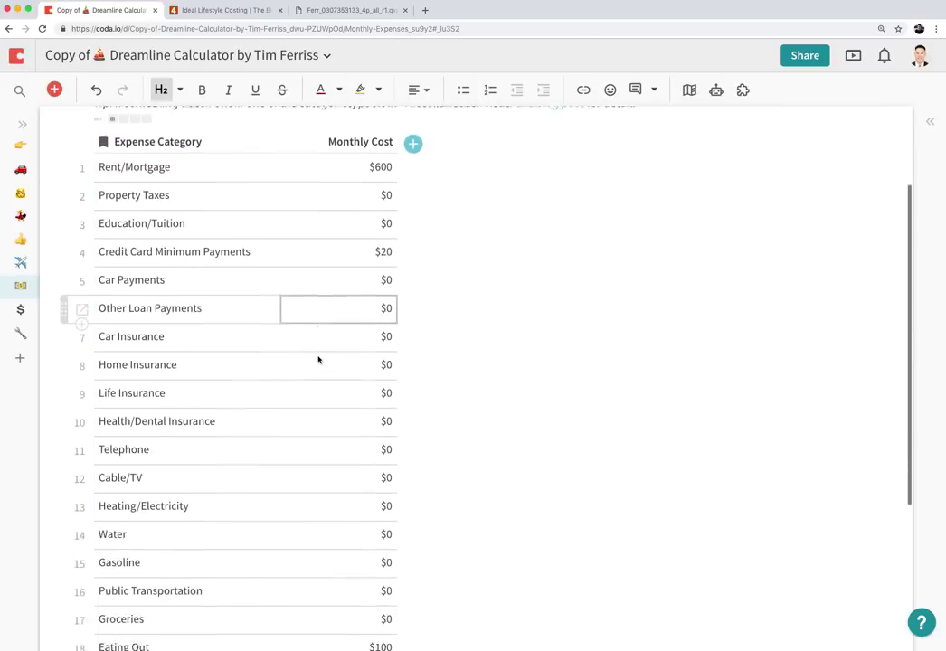
{"action": "scroll", "coordinate": [319, 360], "scroll_direction": "down", "scroll_amount": 4}
{"action": "scroll", "coordinate": [319, 359], "scroll_direction": "up", "scroll_amount": 9}
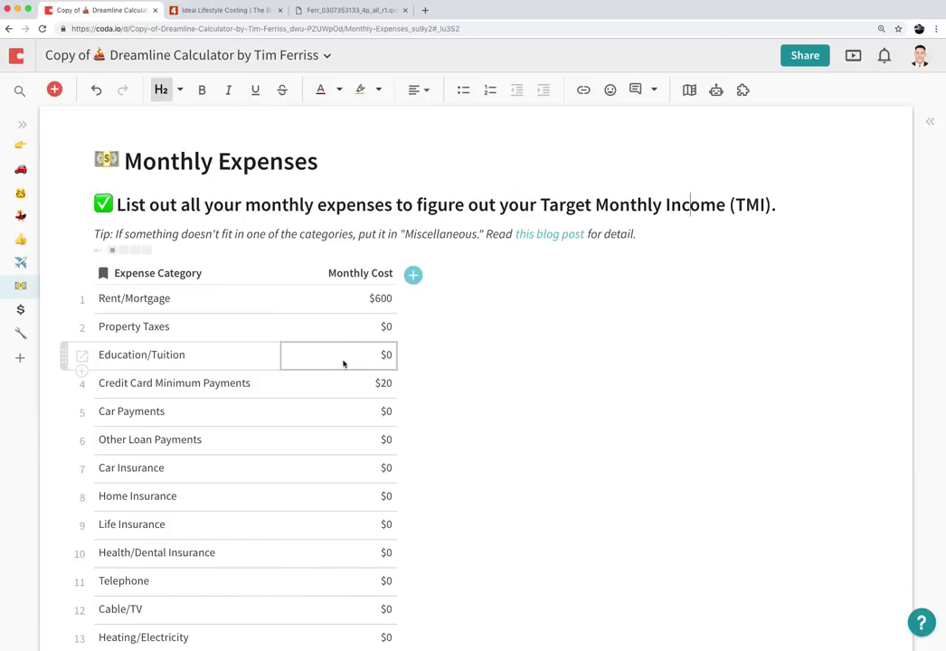
{"action": "left_click", "coordinate": [342, 364]}
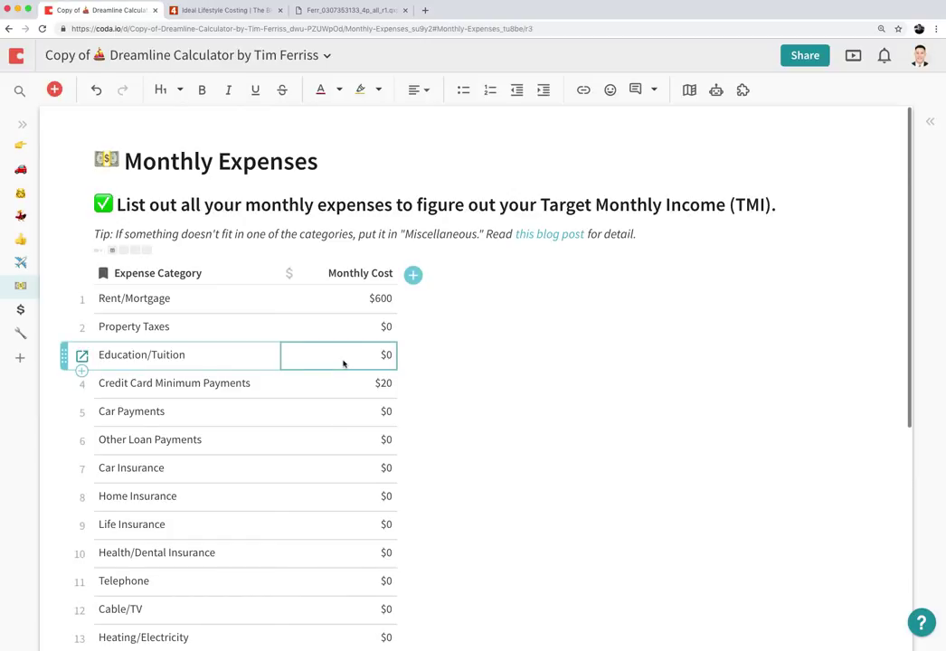
{"action": "key", "text": "Down"}
{"action": "key", "text": "Down"}
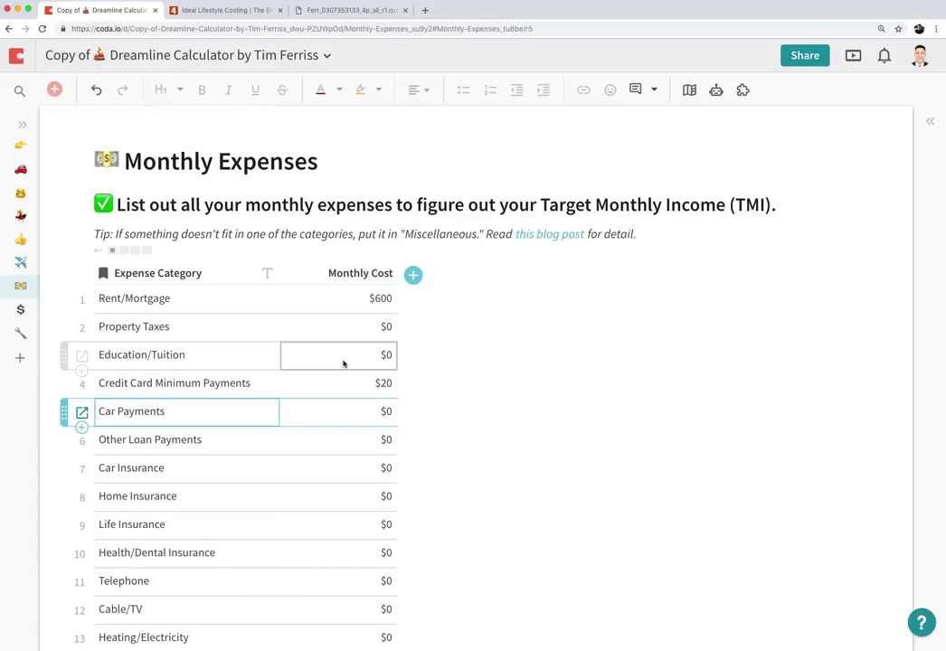
{"action": "key", "text": "shift+space"}
{"action": "key", "text": "Up"}
{"action": "key", "text": "Up"}
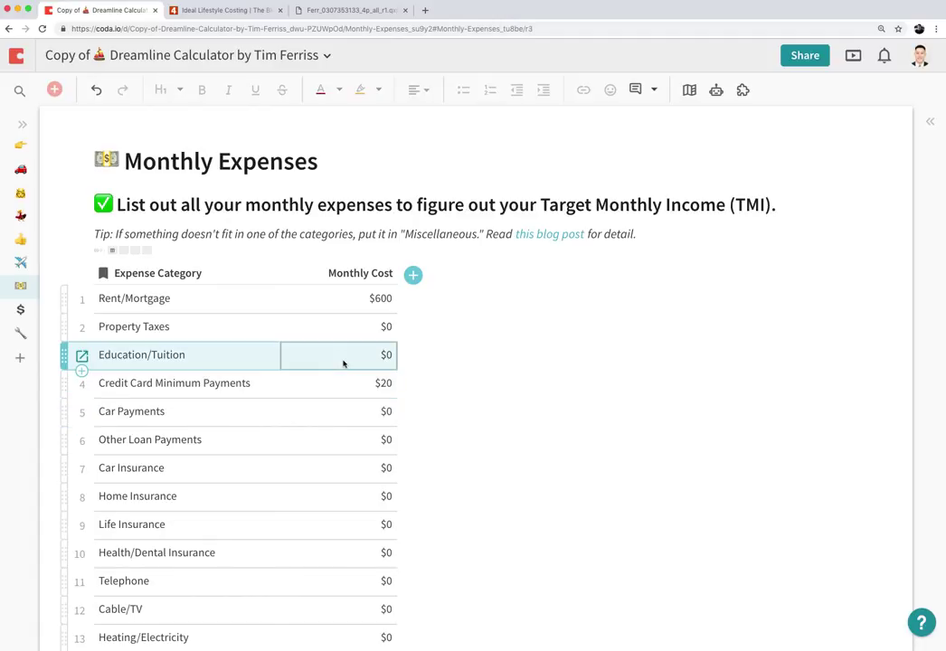
{"action": "left_click", "coordinate": [343, 364]}
{"action": "type", "text": "300"}
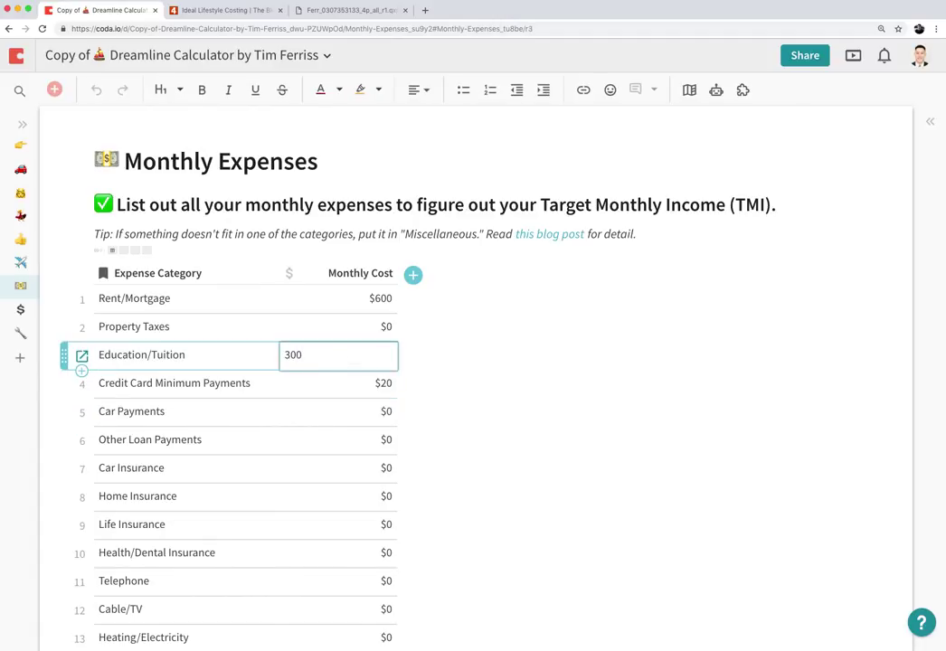
{"action": "key", "text": "Return"}
{"action": "key", "text": "Down"}
{"action": "key", "text": "Down"}
{"action": "type", "text": "50"}
{"action": "key", "text": "Return"}
{"action": "key", "text": "Up"}
{"action": "key", "text": "Up"}
{"action": "key", "text": "Up"}
{"action": "key", "text": "Up"}
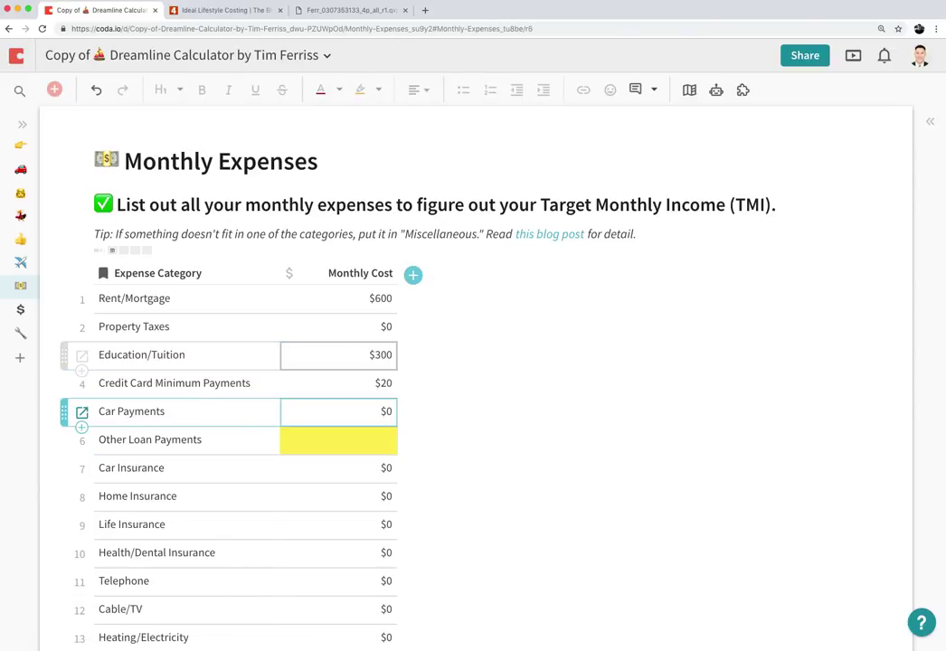
{"action": "key", "text": "Down"}
{"action": "key", "text": "Down"}
{"action": "key", "text": "Down"}
{"action": "type", "text": "0"}
{"action": "key", "text": "Return"}
{"action": "key", "text": "Up"}
{"action": "key", "text": "Up"}
{"action": "key", "text": "Up"}
{"action": "key", "text": "Up"}
{"action": "key", "text": "Up"}
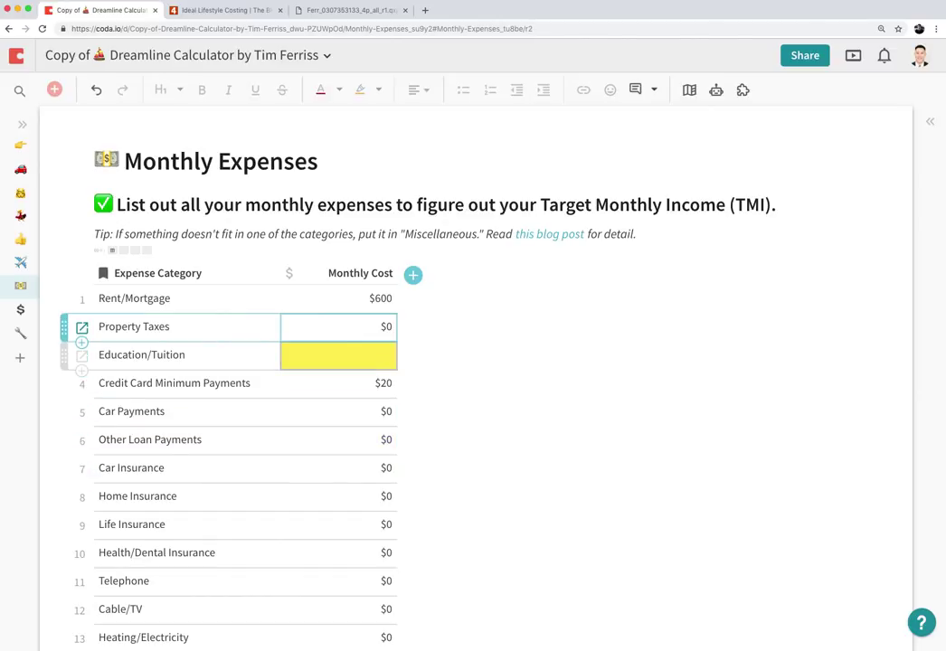
{"action": "key", "text": "Down"}
{"action": "type", "text": "0"}
{"action": "key", "text": "Return"}
{"action": "key", "text": "shift+space"}
{"action": "key", "text": "Up"}
{"action": "key", "text": "BackSpace"}
{"action": "key", "text": "Down"}
{"action": "key", "text": "BackSpace"}
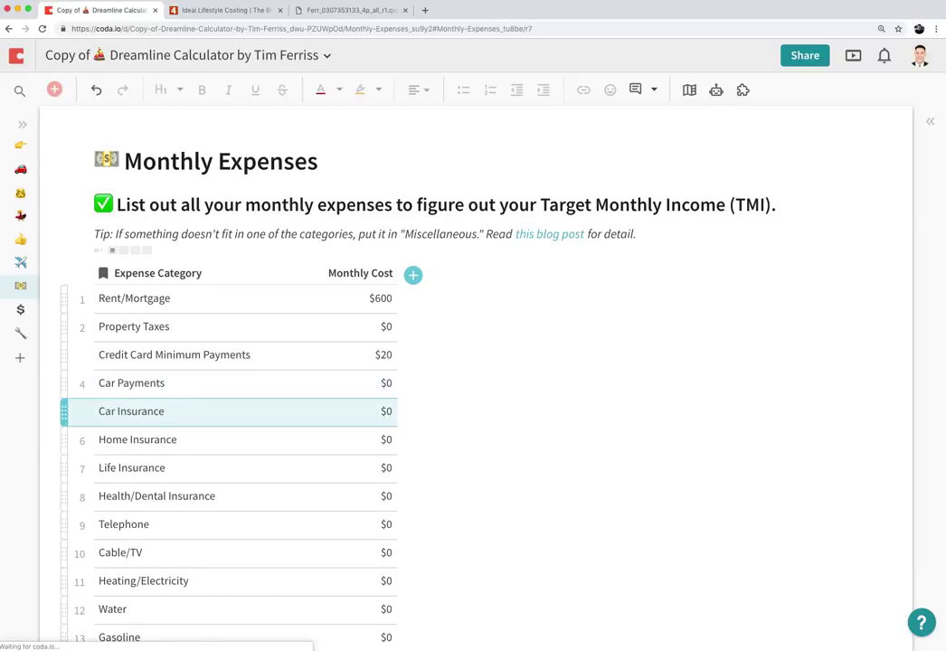
{"action": "key", "text": "ctrl+z"}
{"action": "key", "text": "ctrl+z"}
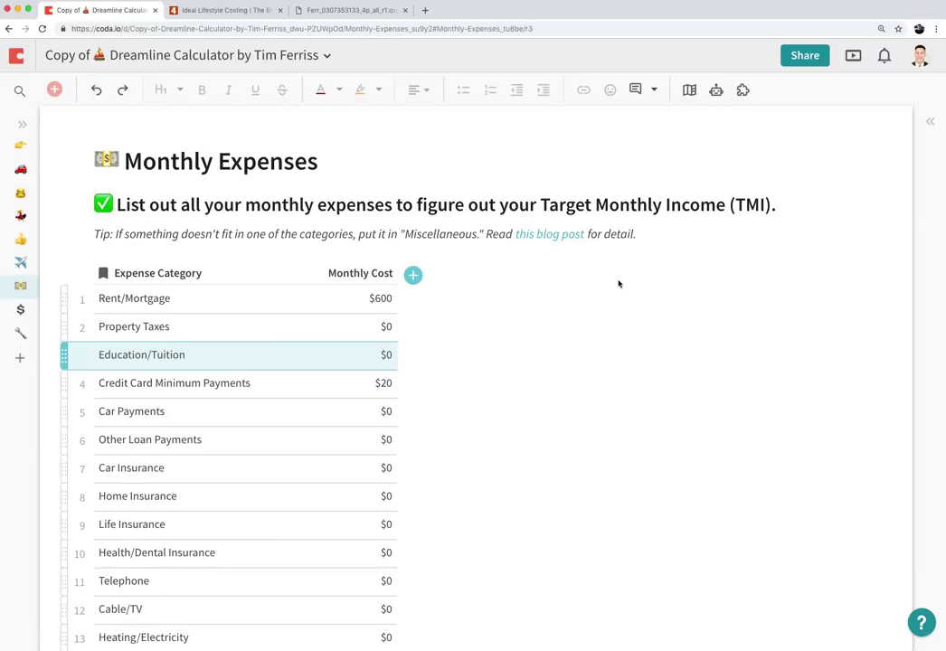
{"action": "scroll", "coordinate": [619, 281], "scroll_direction": "down", "scroll_amount": 3}
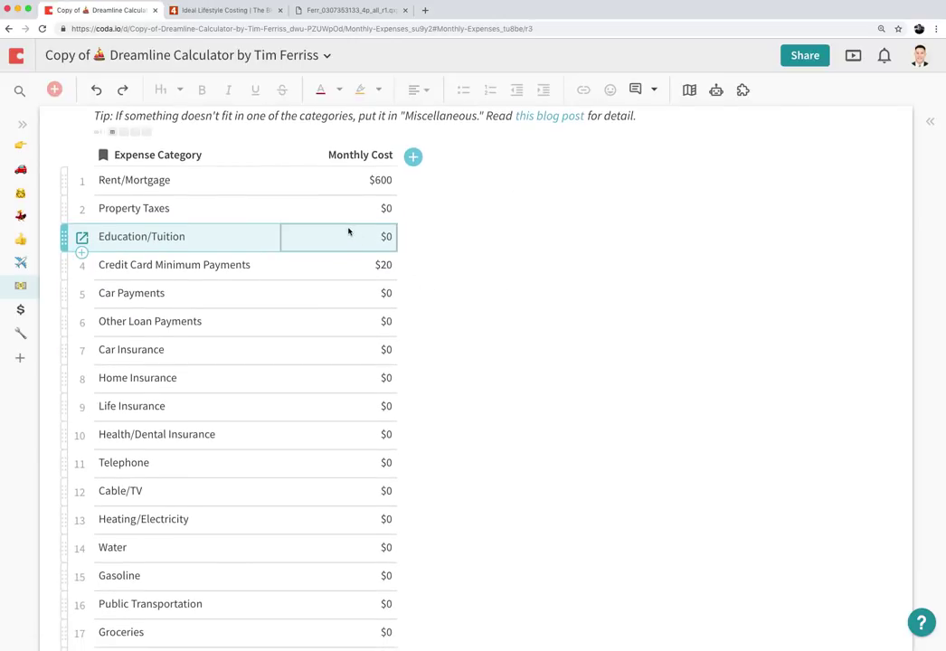
{"action": "scroll", "coordinate": [350, 235], "scroll_direction": "down", "scroll_amount": 6}
{"action": "scroll", "coordinate": [350, 235], "scroll_direction": "up", "scroll_amount": 6}
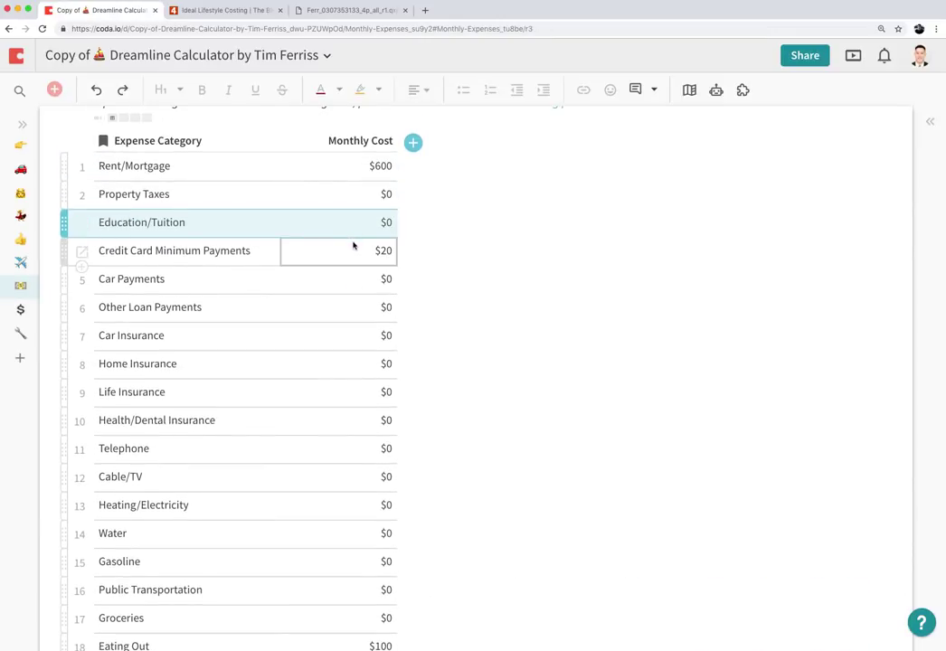
{"action": "scroll", "coordinate": [351, 244], "scroll_direction": "up", "scroll_amount": 2}
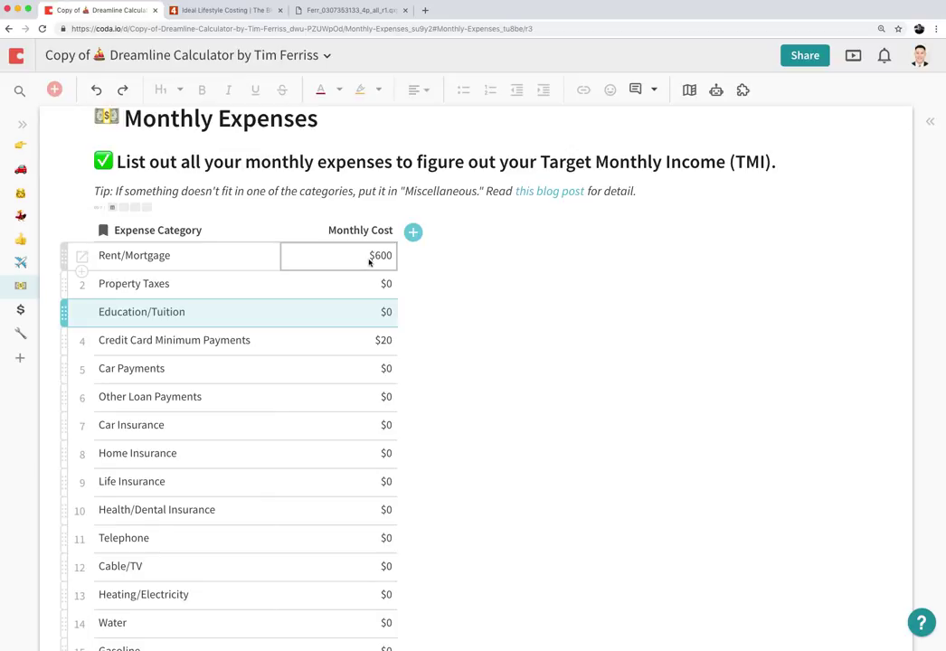
{"action": "scroll", "coordinate": [365, 379], "scroll_direction": "down", "scroll_amount": 5}
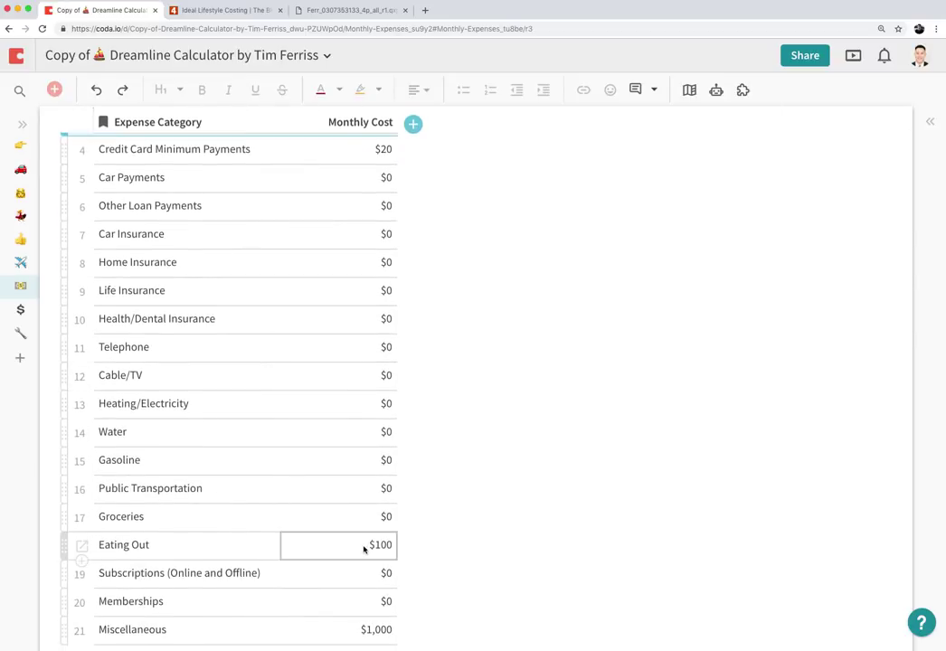
{"action": "scroll", "coordinate": [364, 519], "scroll_direction": "up", "scroll_amount": 5}
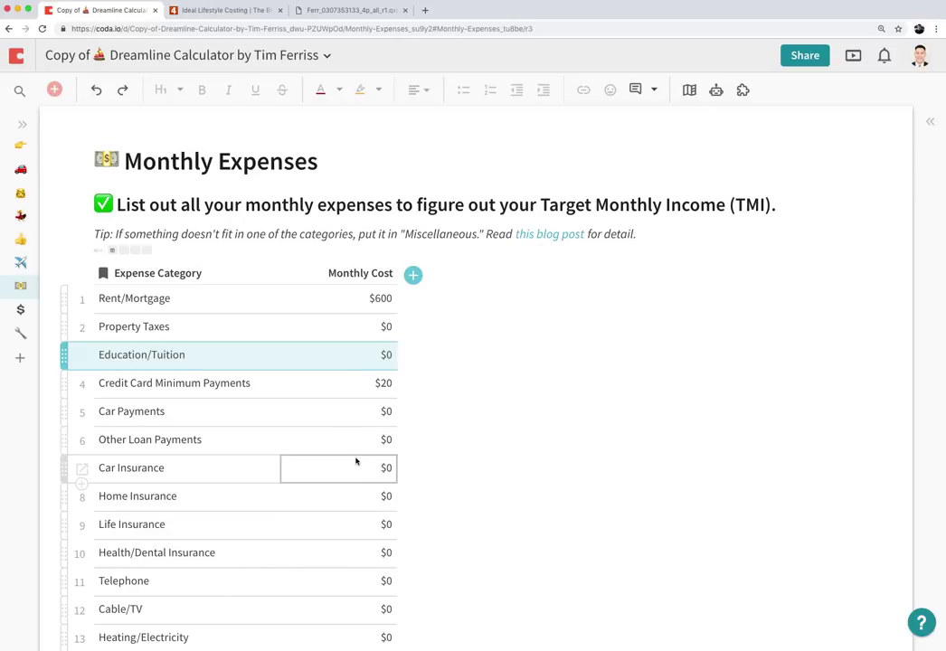
{"action": "scroll", "coordinate": [541, 456], "scroll_direction": "down", "scroll_amount": 5}
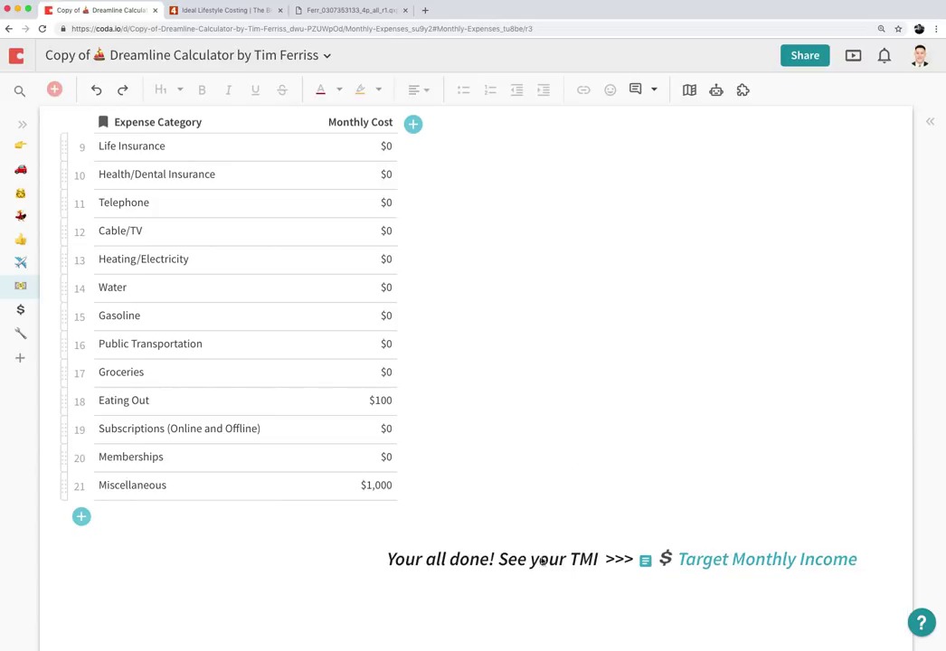
{"action": "left_click", "coordinate": [734, 561]}
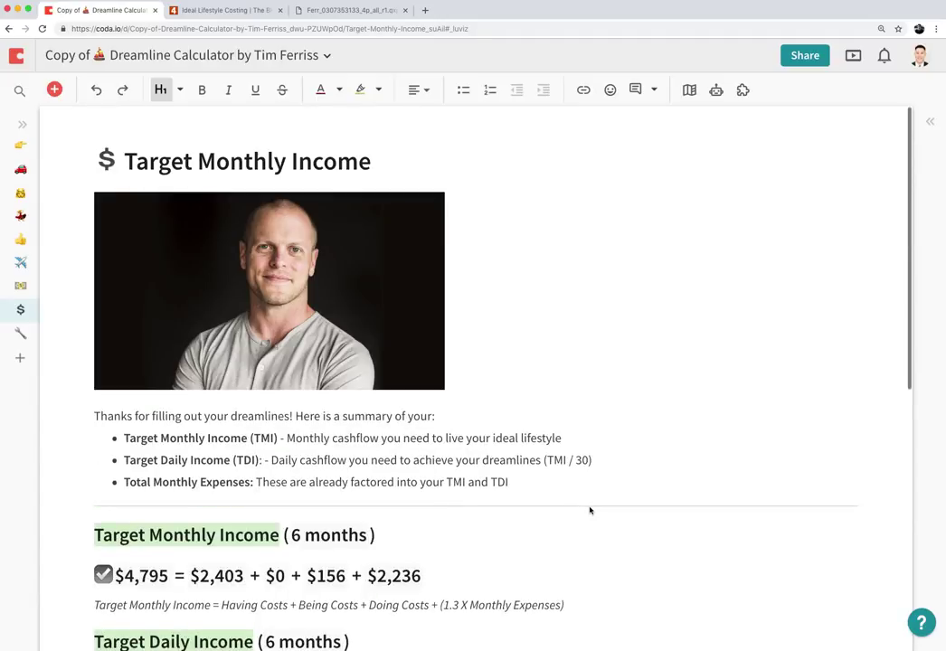
{"action": "left_click", "coordinate": [232, 438]}
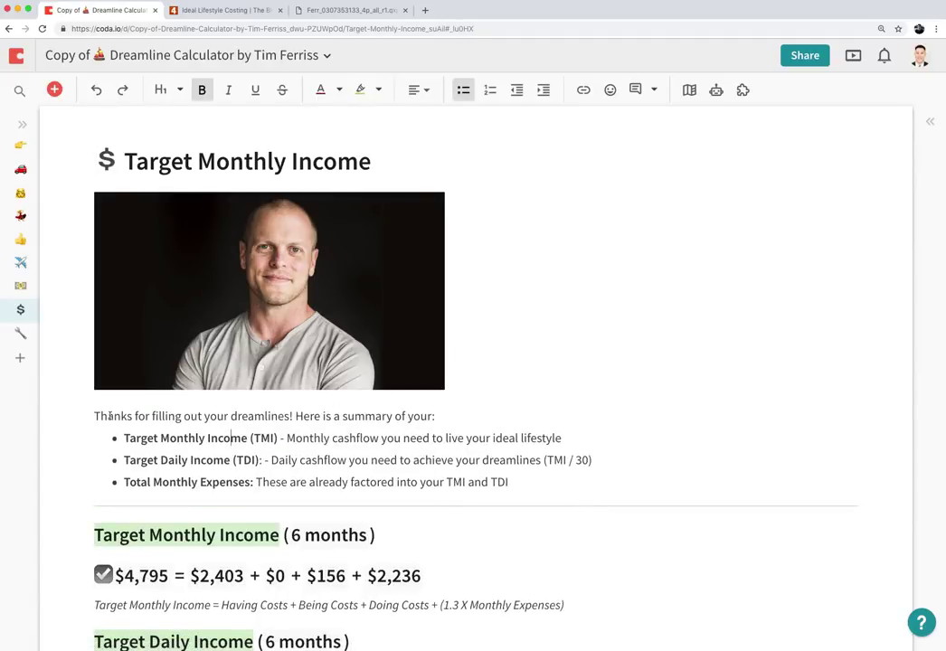
{"action": "left_click_drag", "start_coordinate": [133, 437], "coordinate": [282, 438]}
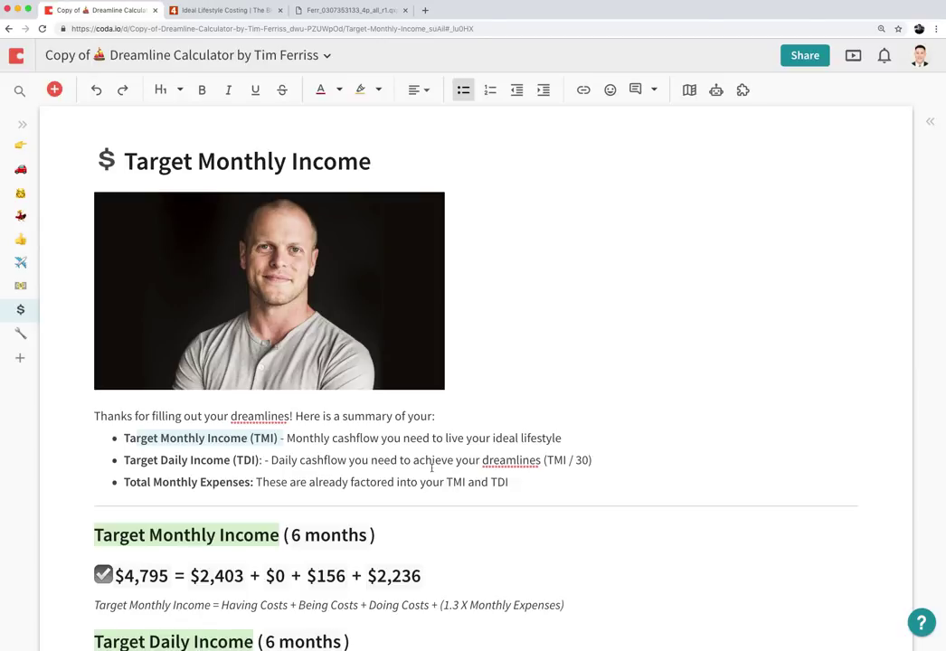
{"action": "key", "text": "ctrl+b"}
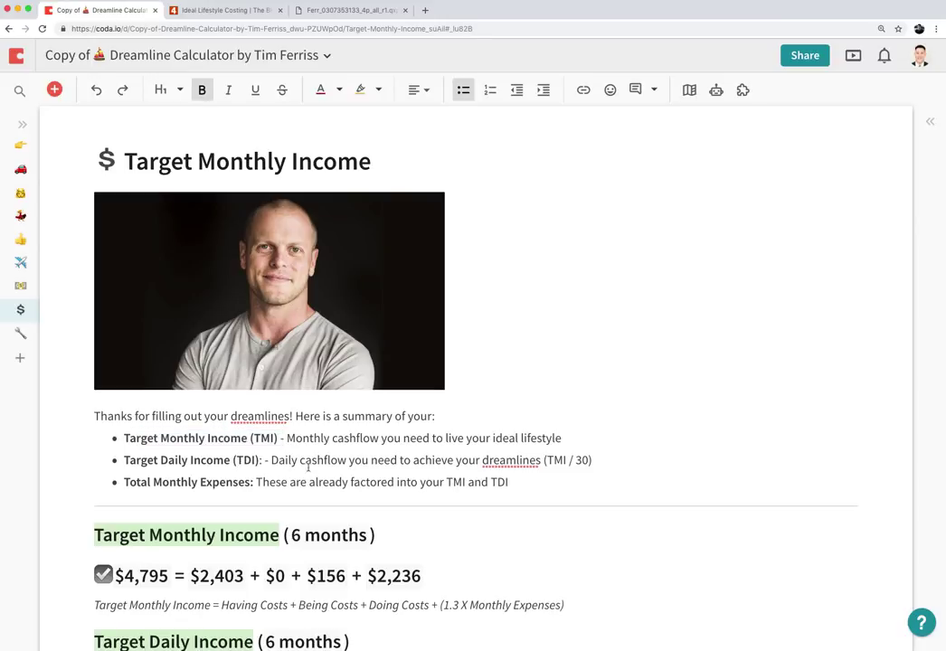
{"action": "left_click_drag", "start_coordinate": [170, 437], "coordinate": [297, 441]}
{"action": "left_click", "coordinate": [425, 459]}
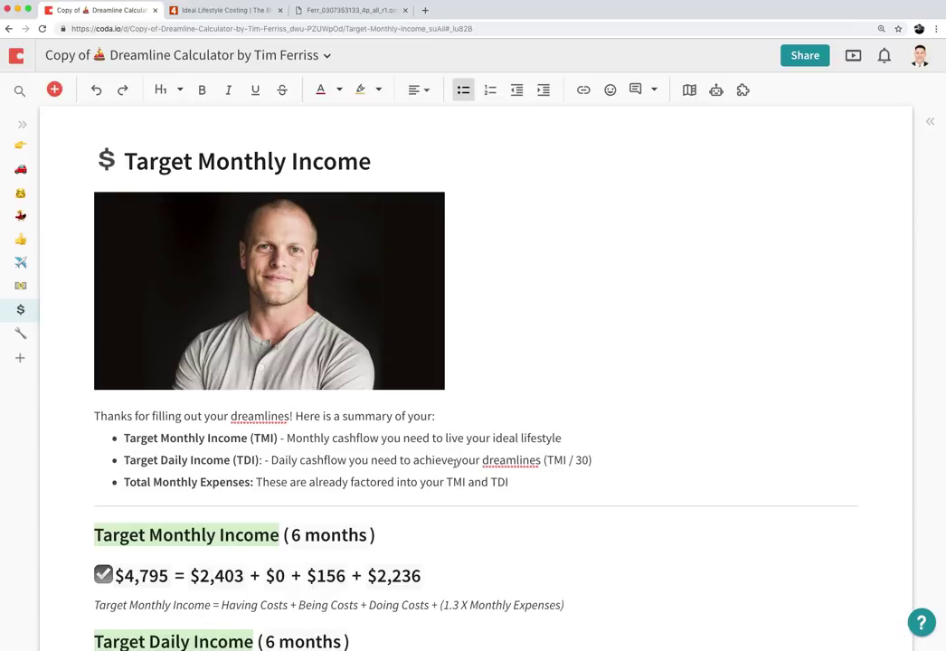
{"action": "left_click_drag", "start_coordinate": [154, 483], "coordinate": [253, 488]}
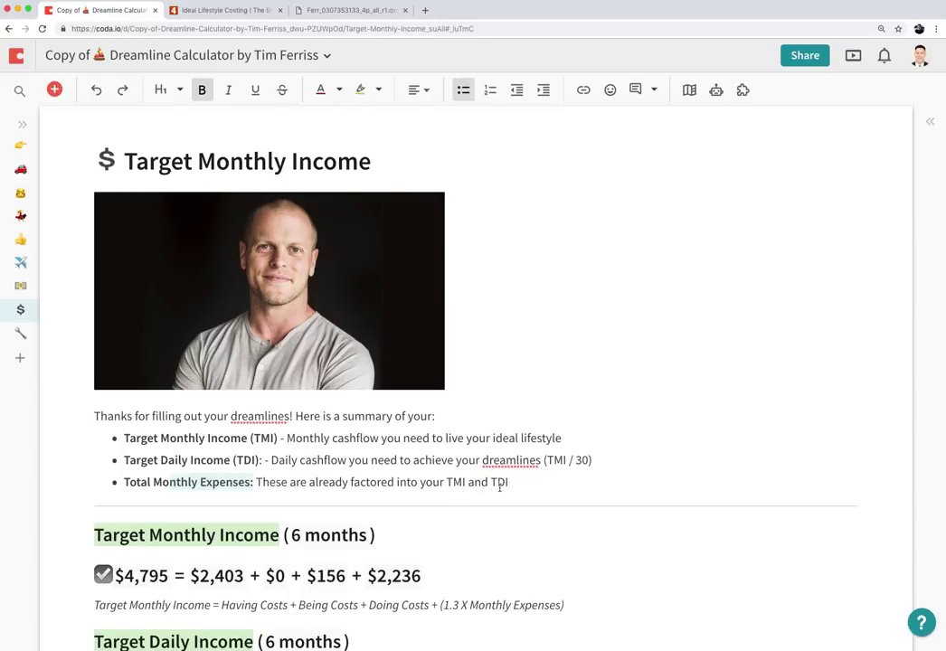
{"action": "left_click", "coordinate": [506, 484]}
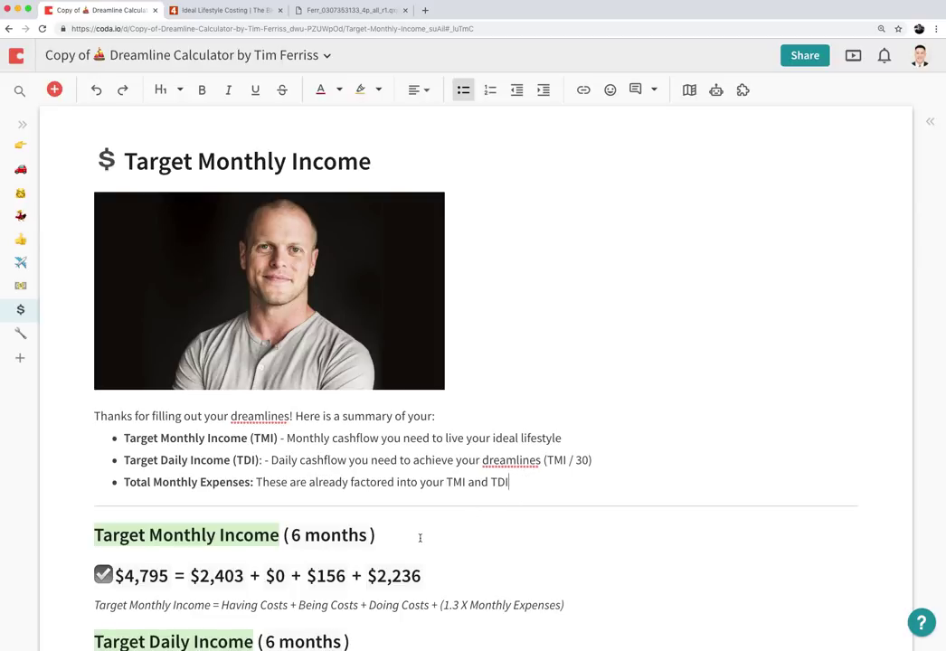
{"action": "scroll", "coordinate": [419, 538], "scroll_direction": "down", "scroll_amount": 2}
{"action": "scroll", "coordinate": [420, 538], "scroll_direction": "down", "scroll_amount": 1}
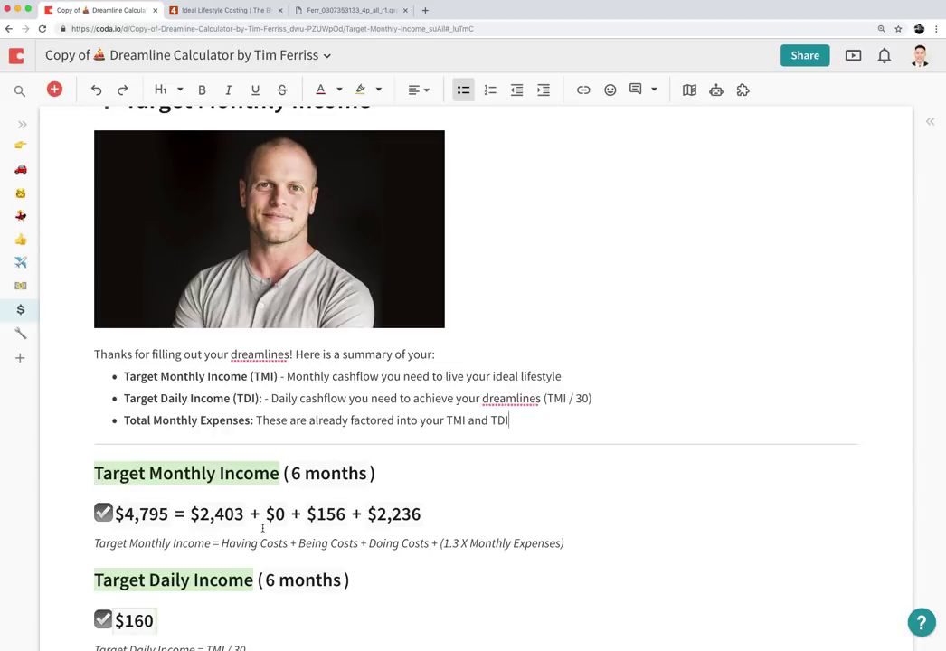
{"action": "left_click", "coordinate": [168, 520]}
{"action": "left_click", "coordinate": [174, 514]}
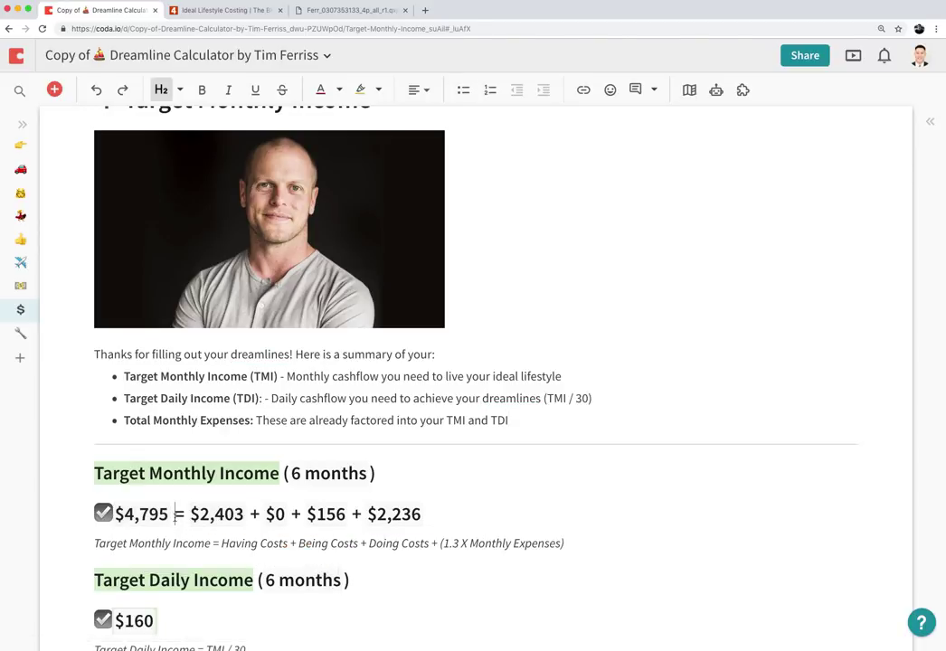
{"action": "left_click", "coordinate": [162, 514]}
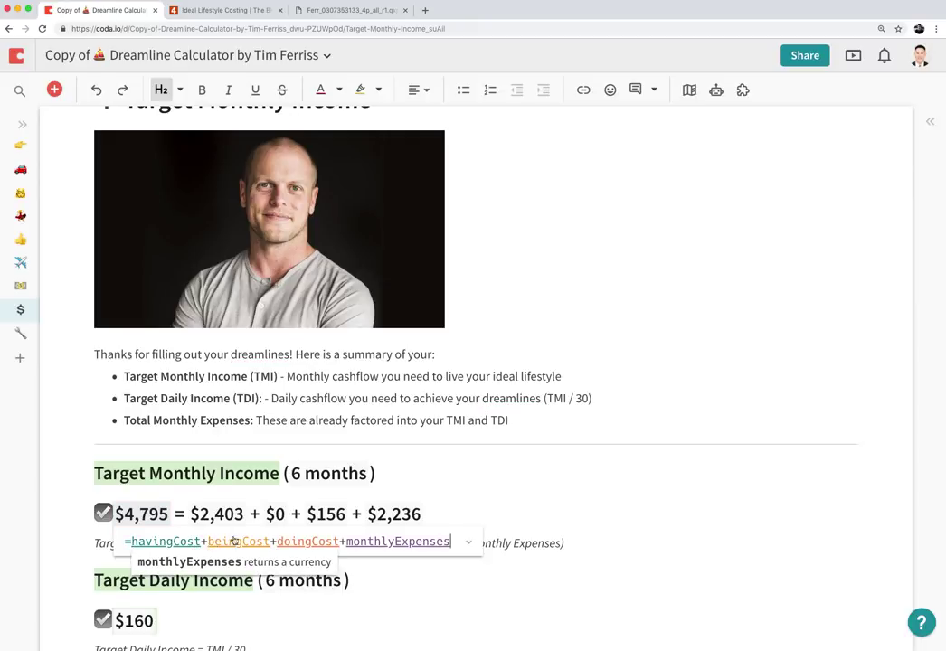
{"action": "left_click", "coordinate": [477, 512]}
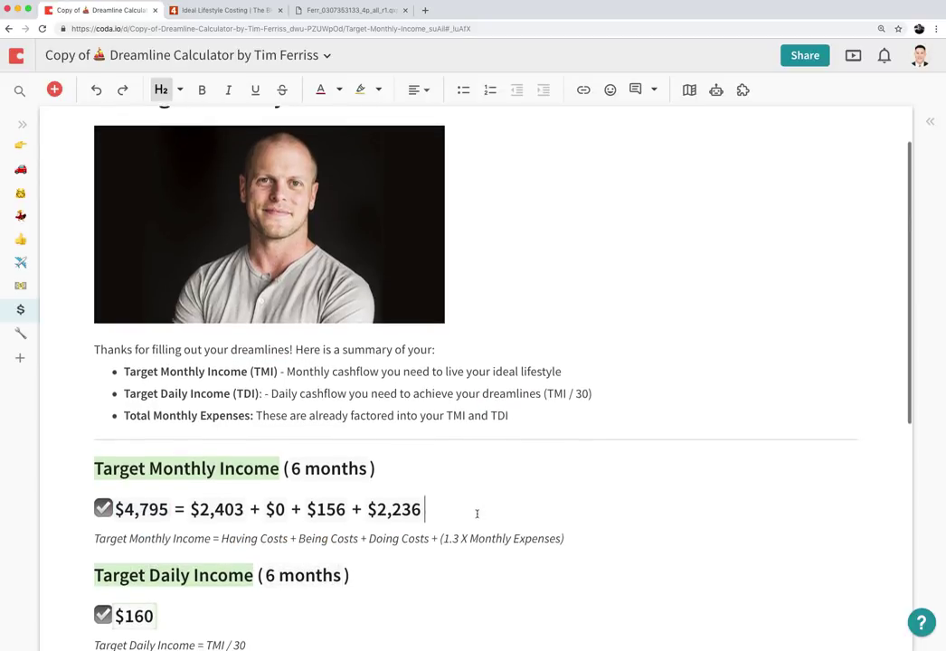
{"action": "left_click", "coordinate": [226, 512]}
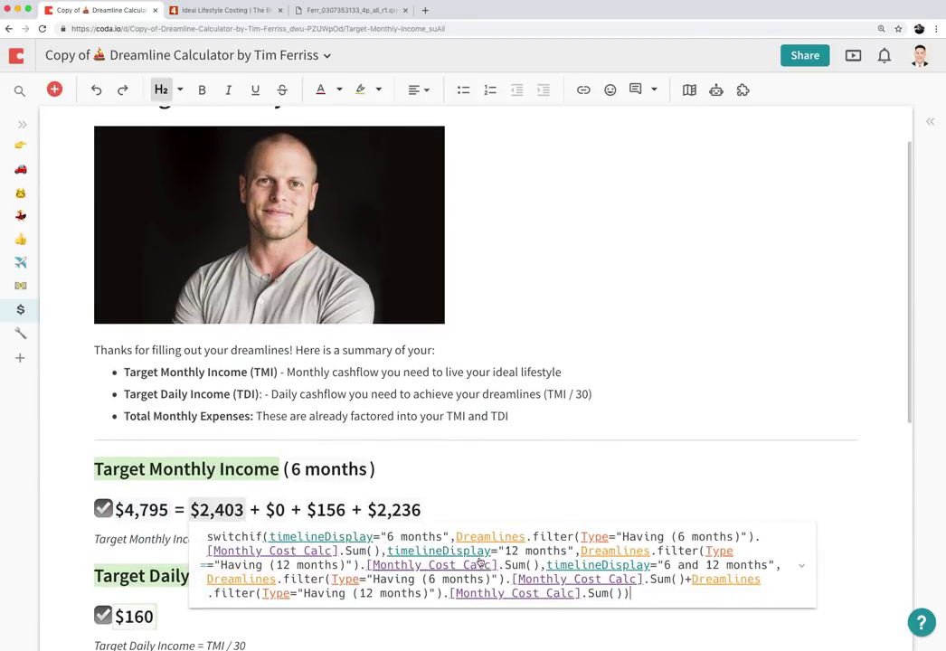
{"action": "left_click", "coordinate": [448, 510]}
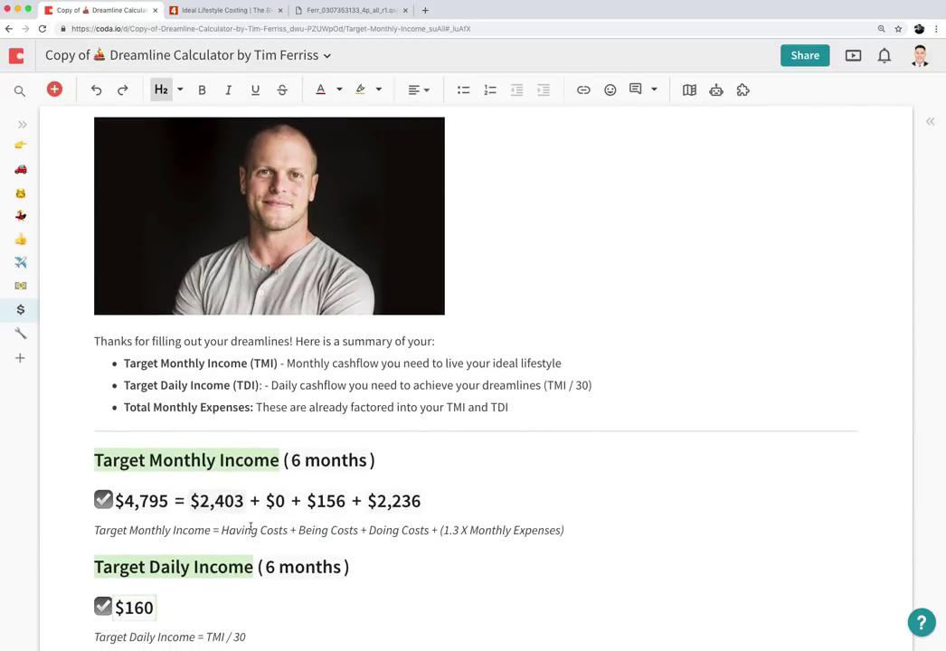
{"action": "left_click_drag", "start_coordinate": [207, 529], "coordinate": [281, 507]}
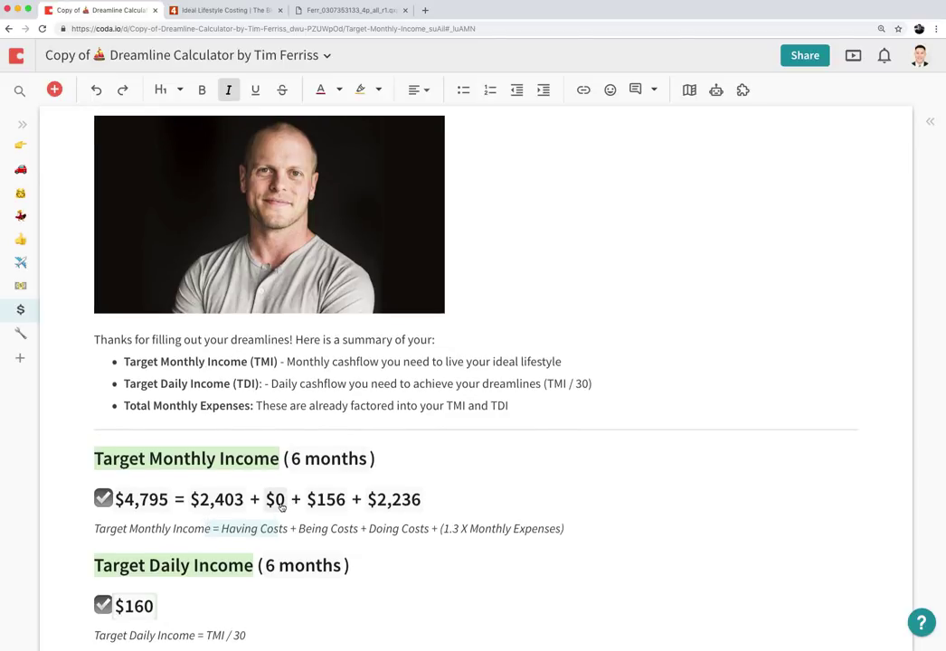
{"action": "left_click", "coordinate": [302, 529]}
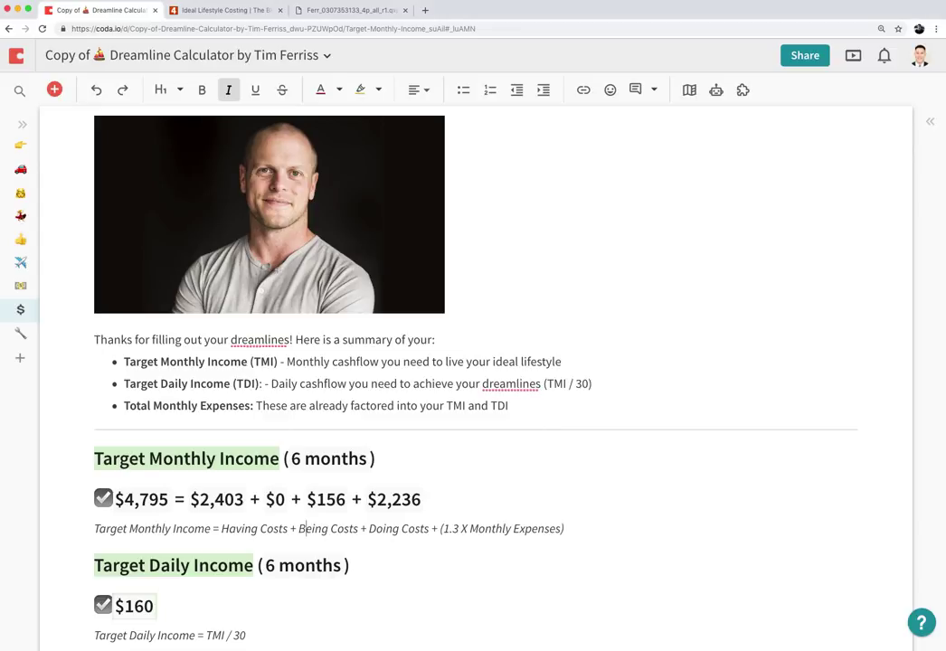
{"action": "scroll", "coordinate": [232, 572], "scroll_direction": "up", "scroll_amount": 1}
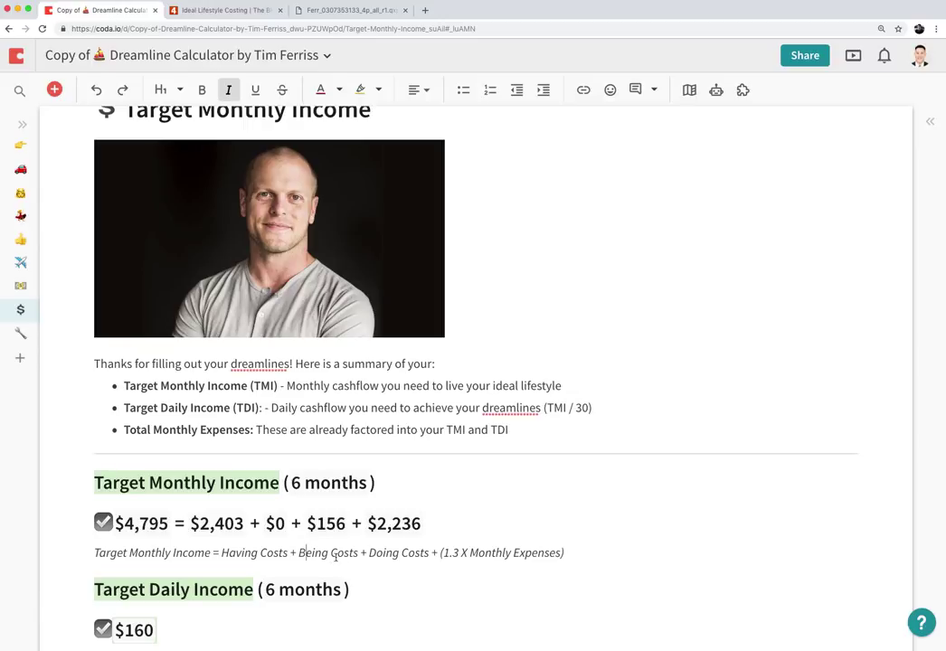
{"action": "scroll", "coordinate": [196, 541], "scroll_direction": "down", "scroll_amount": 3}
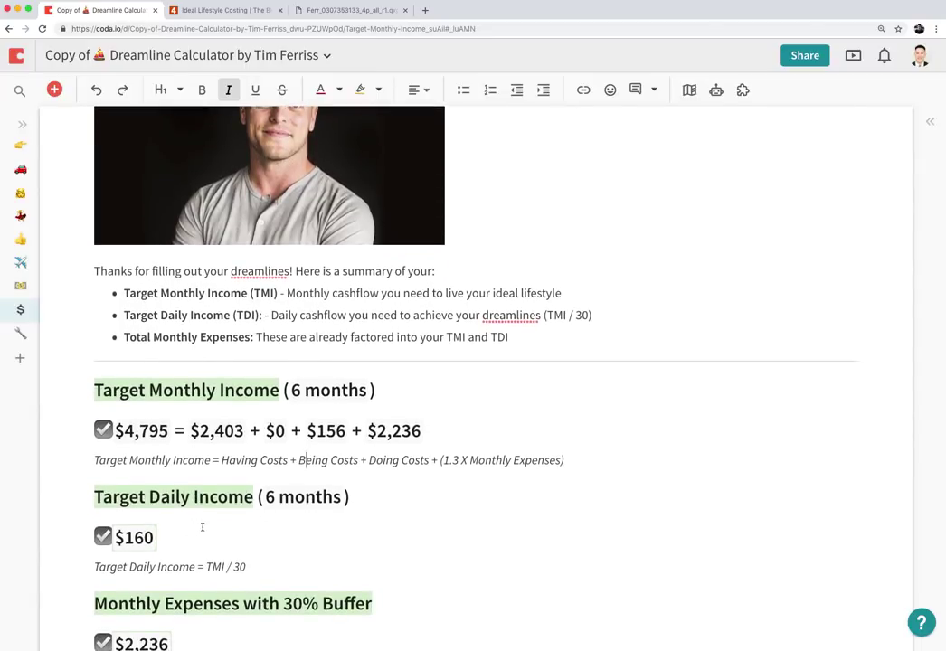
{"action": "scroll", "coordinate": [201, 526], "scroll_direction": "down", "scroll_amount": 2}
{"action": "left_click", "coordinate": [159, 485]}
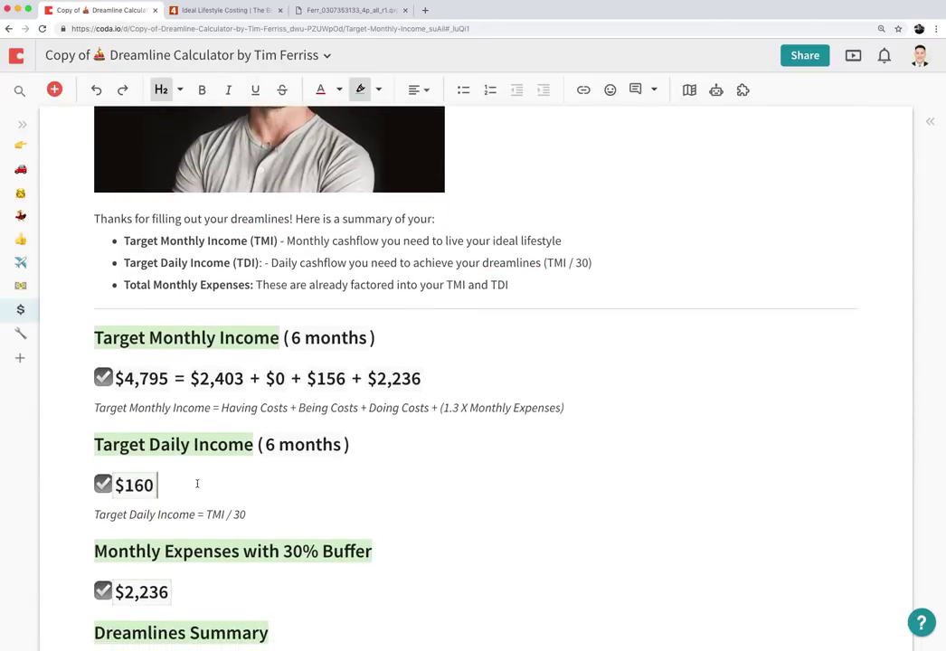
{"action": "mouse_move", "coordinate": [148, 491]}
{"action": "left_click_drag", "start_coordinate": [270, 516], "coordinate": [206, 517]}
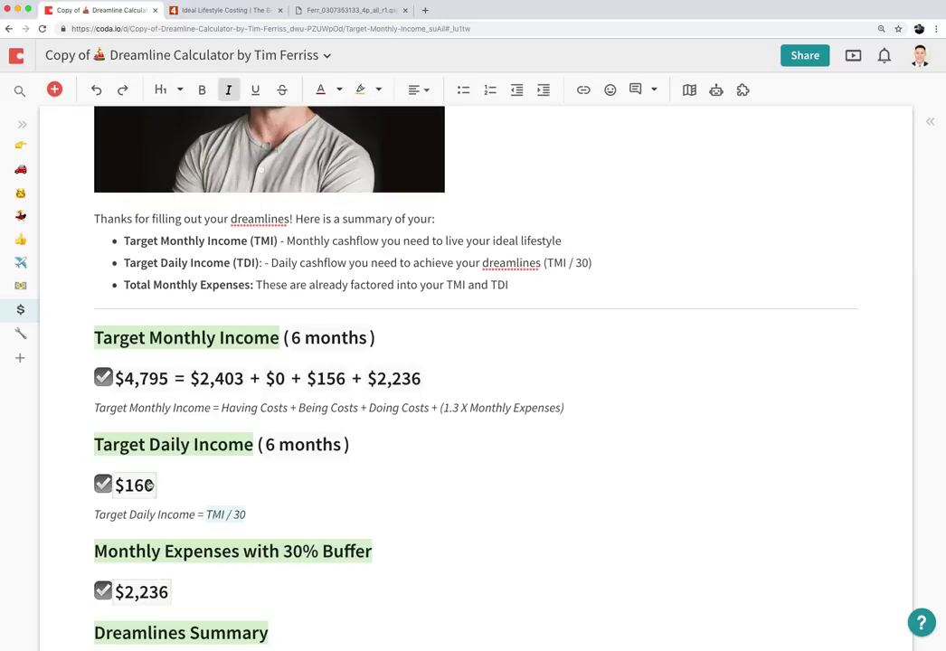
{"action": "scroll", "coordinate": [437, 520], "scroll_direction": "down", "scroll_amount": 1}
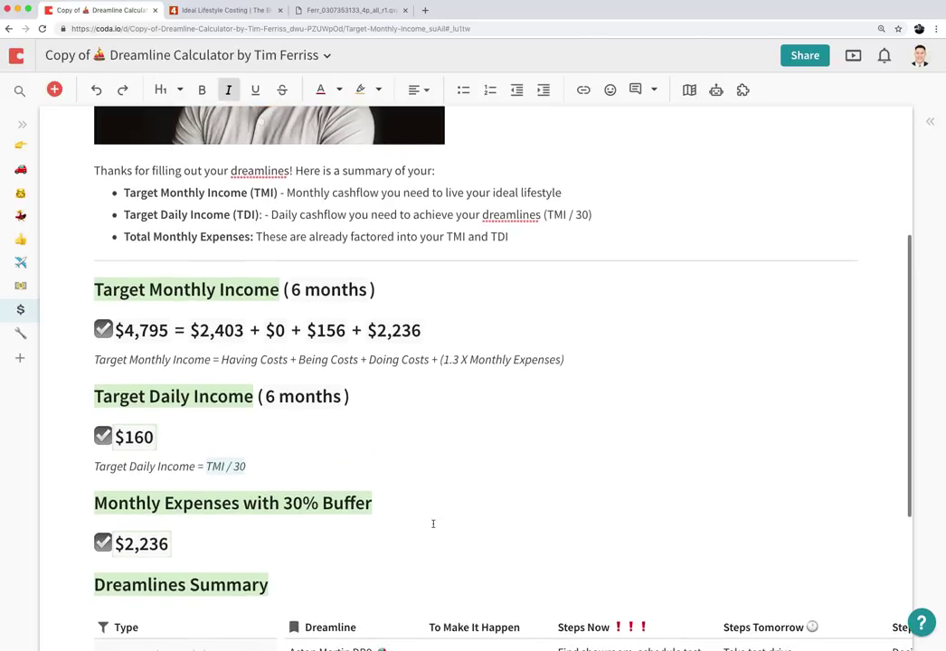
{"action": "left_click", "coordinate": [250, 547]}
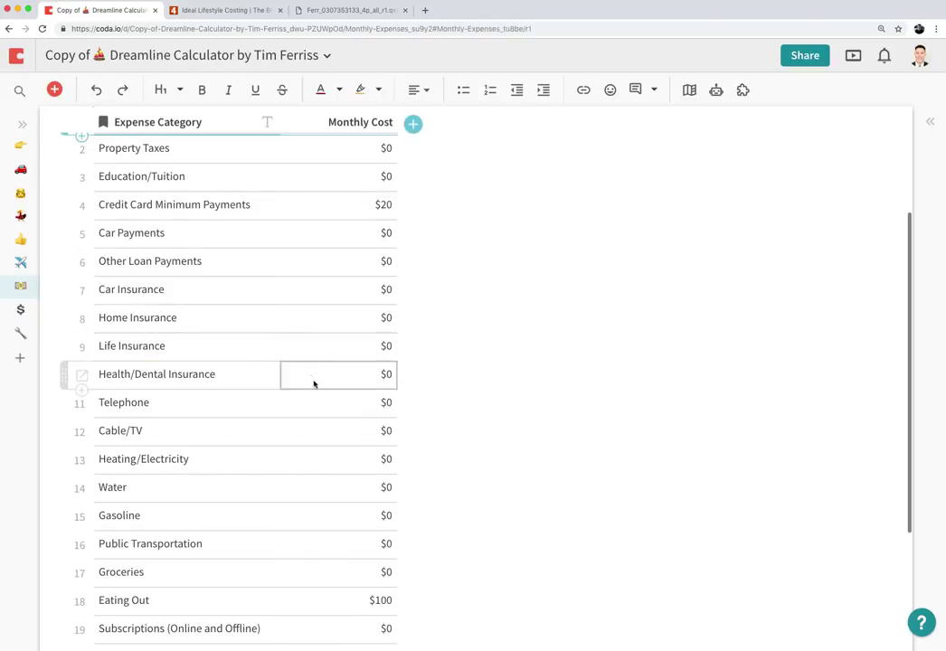
{"action": "scroll", "coordinate": [313, 382], "scroll_direction": "up", "scroll_amount": 4}
{"action": "scroll", "coordinate": [330, 289], "scroll_direction": "down", "scroll_amount": 5}
{"action": "scroll", "coordinate": [333, 297], "scroll_direction": "down", "scroll_amount": 3}
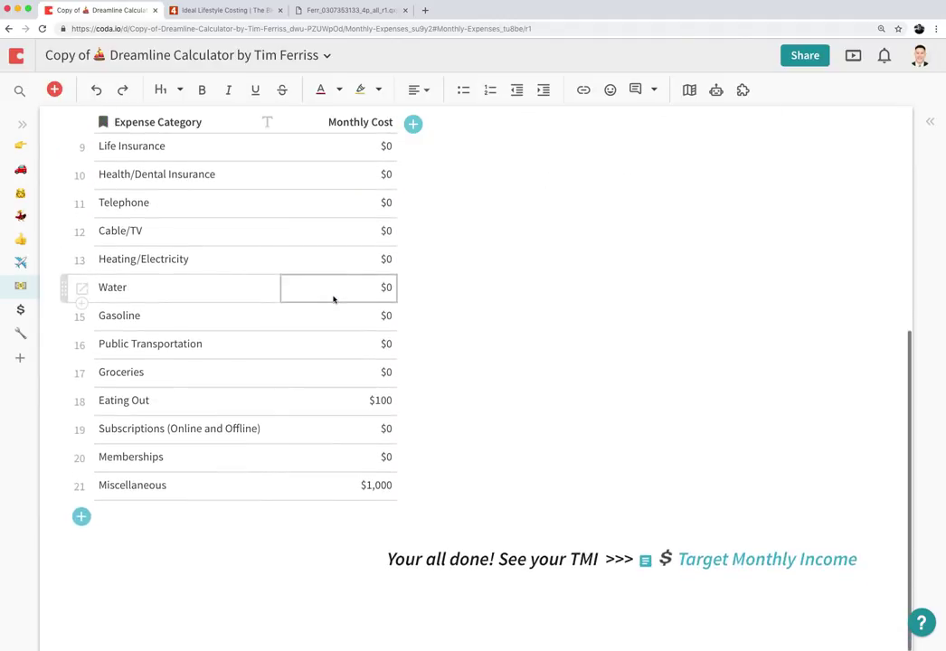
{"action": "left_click", "coordinate": [22, 316]}
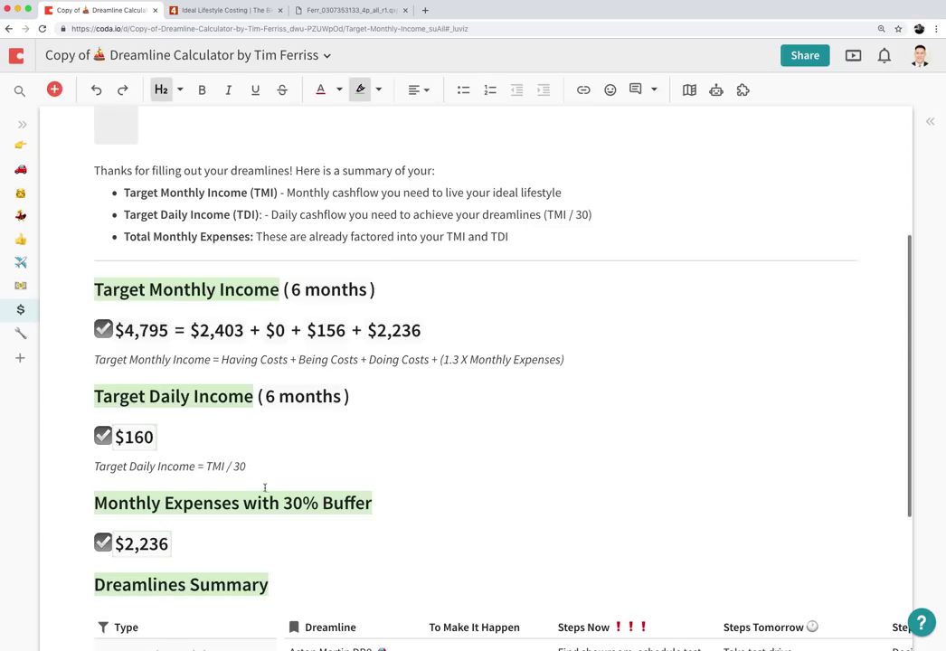
{"action": "scroll", "coordinate": [264, 489], "scroll_direction": "down", "scroll_amount": 1}
{"action": "left_click", "coordinate": [170, 493]}
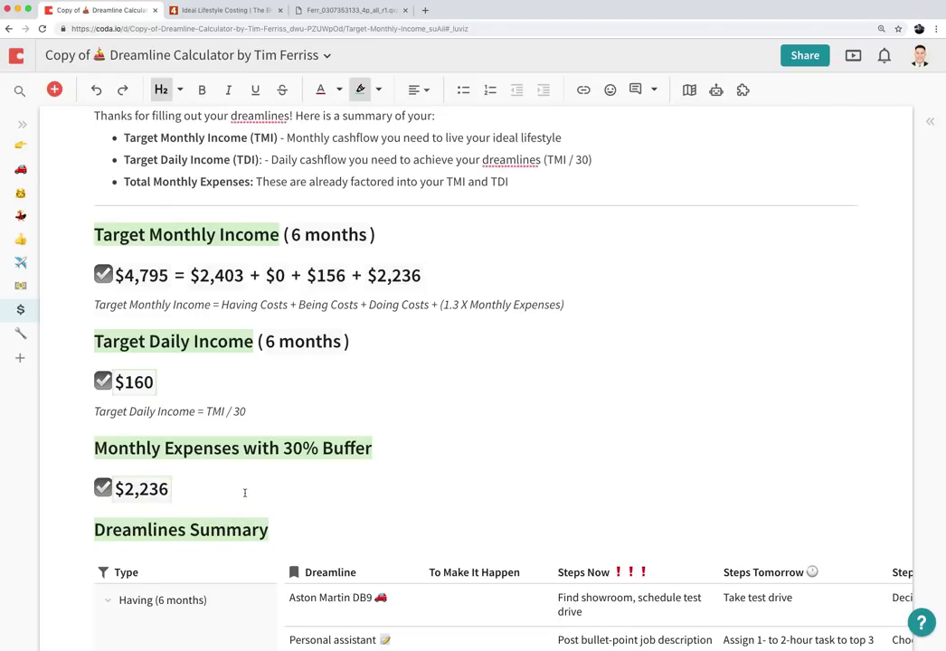
{"action": "scroll", "coordinate": [445, 440], "scroll_direction": "down", "scroll_amount": 4}
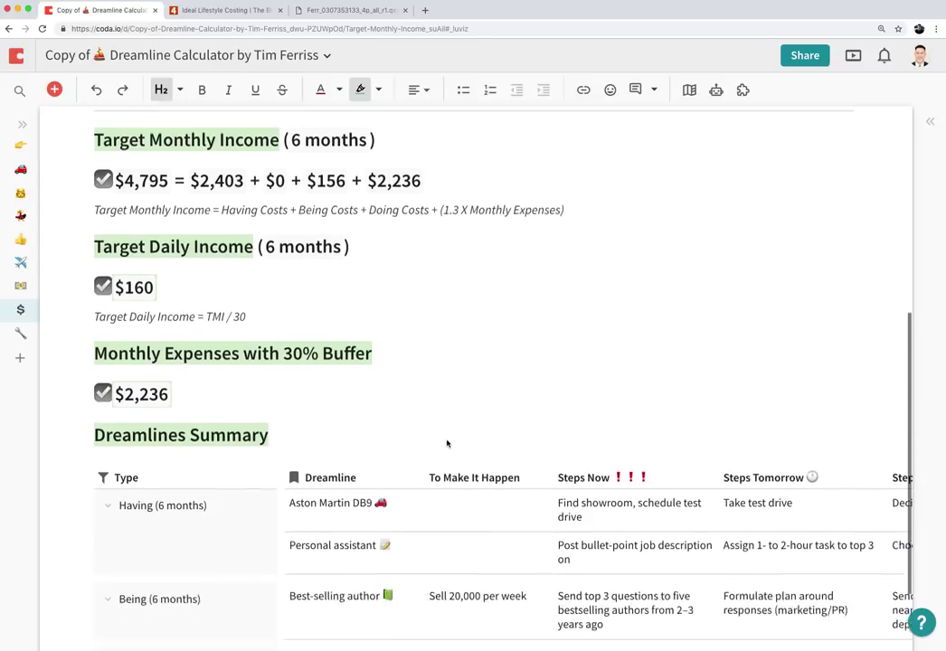
{"action": "key", "text": "ctrl+minus"}
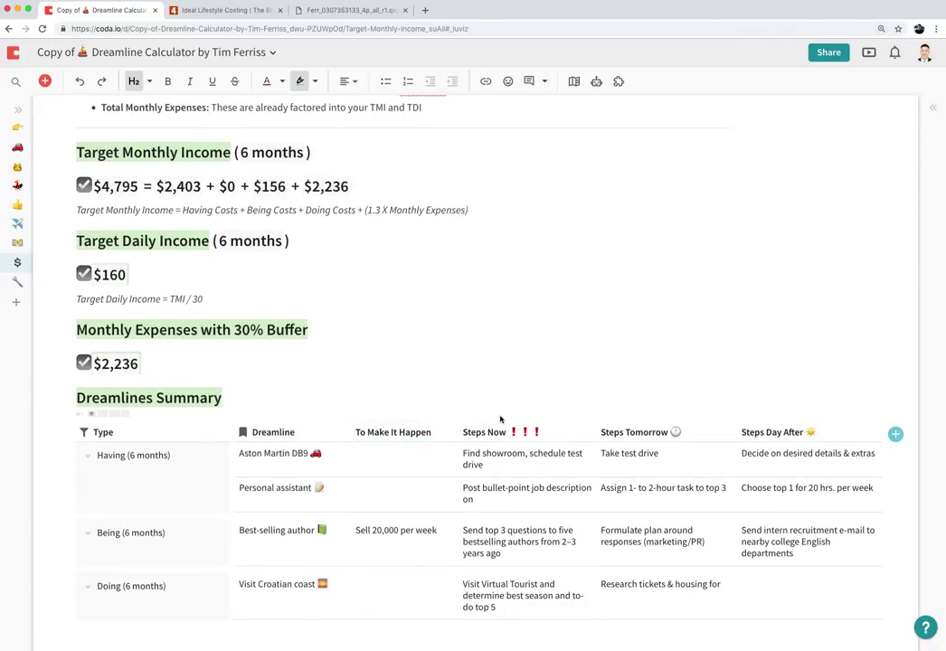
{"action": "left_click", "coordinate": [400, 580]}
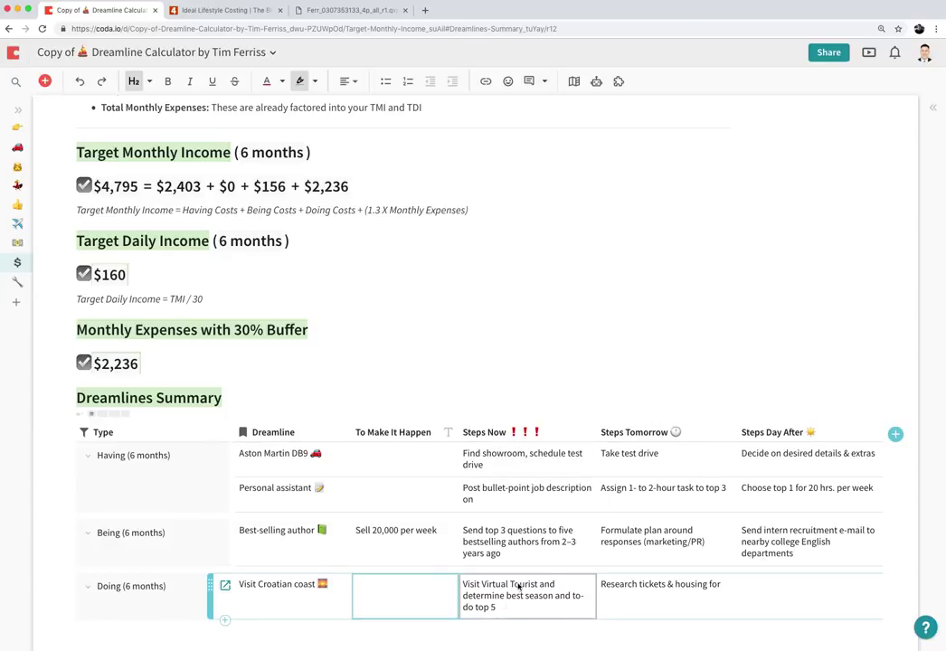
{"action": "left_click", "coordinate": [780, 433]}
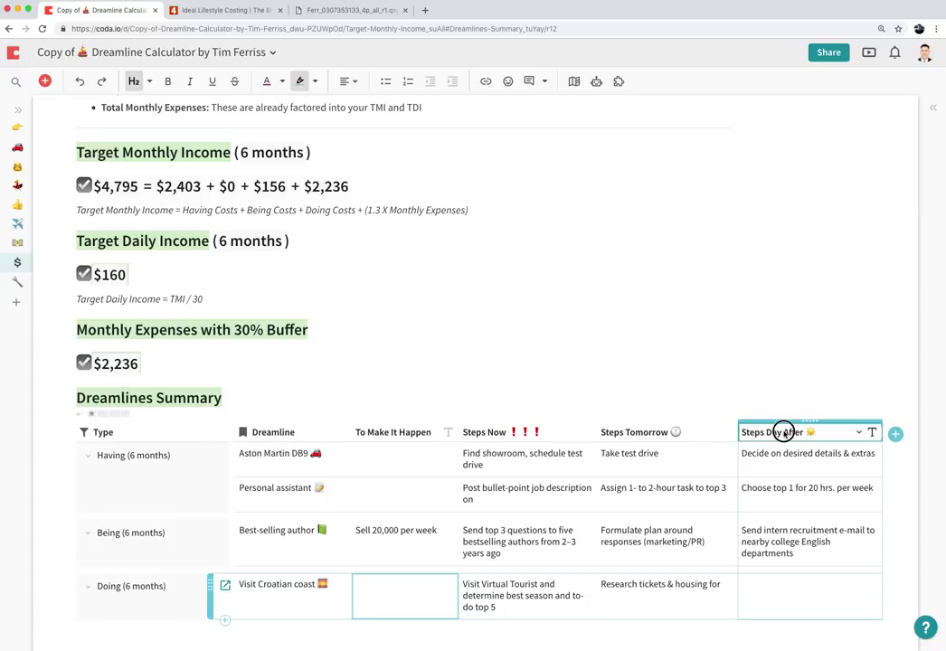
{"action": "left_click", "coordinate": [701, 433]}
{"action": "left_click", "coordinate": [509, 438]}
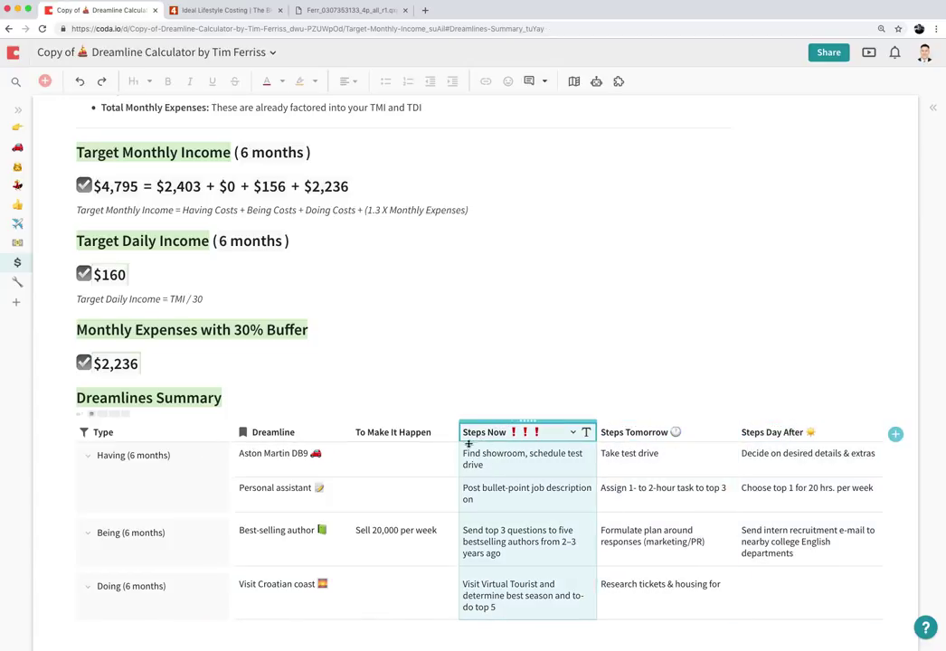
{"action": "scroll", "coordinate": [358, 443], "scroll_direction": "up", "scroll_amount": 5}
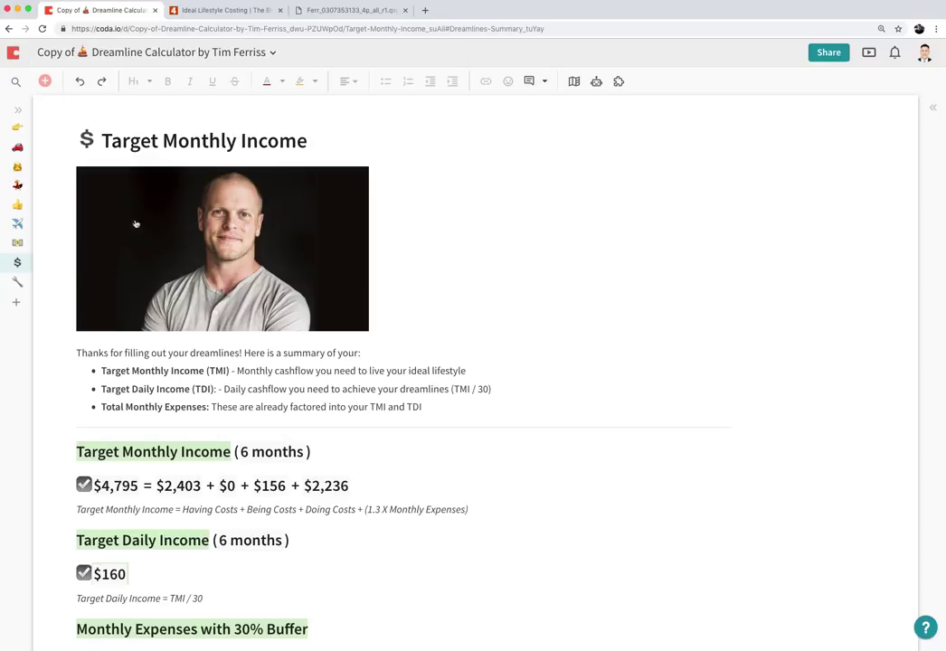
Step: Open the Having page and reload it in an iPhone 6/7/8 device preview through DevTools
{"action": "left_click", "coordinate": [19, 148]}
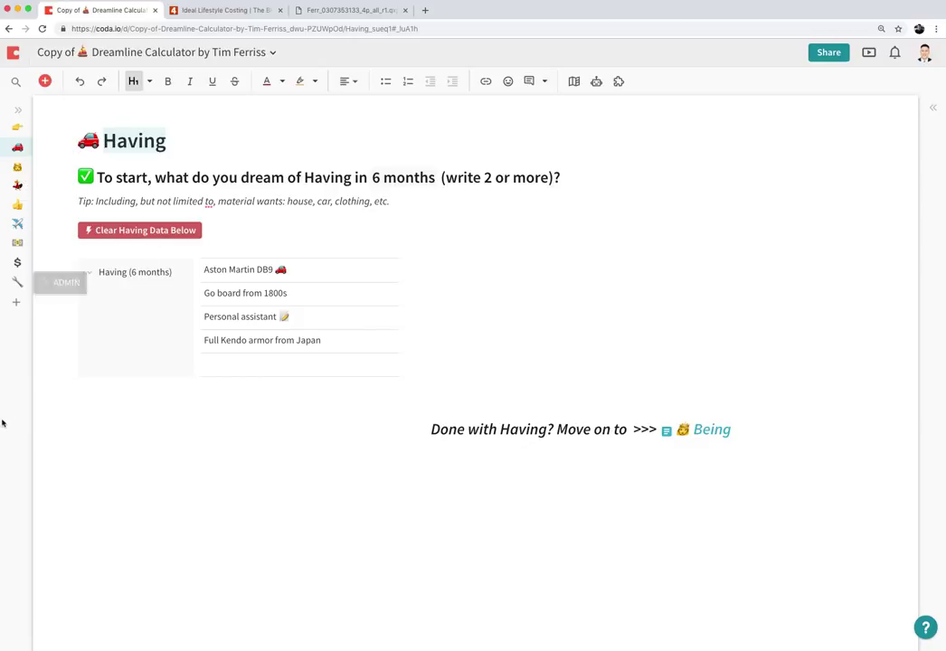
{"action": "key", "text": "super+shift+c"}
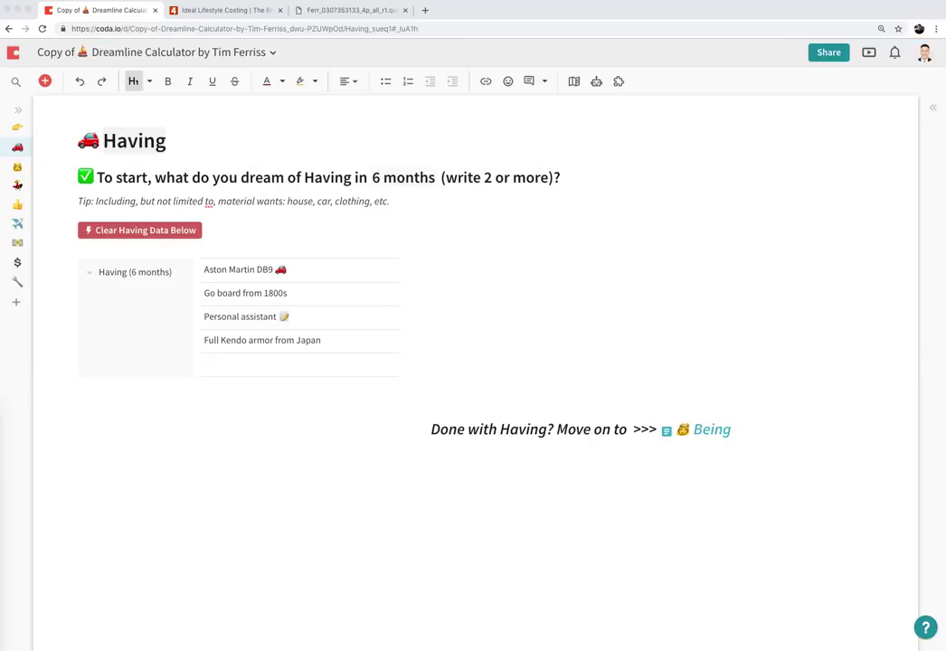
{"action": "key", "text": "super+shift+m"}
{"action": "left_click", "coordinate": [163, 396]}
{"action": "key", "text": "super+r"}
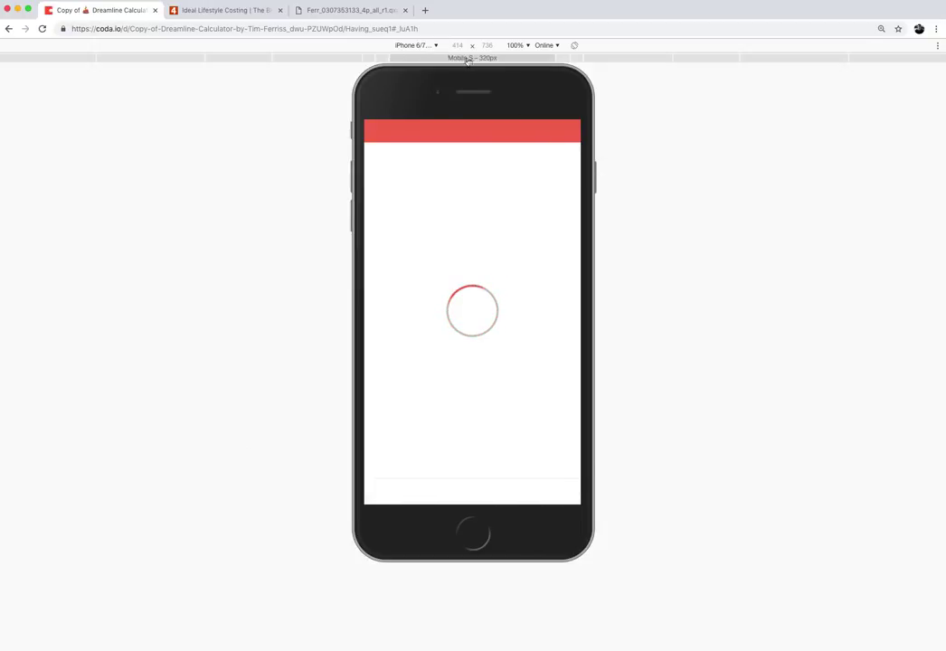
Step: Set the phone preview zoom to 125% and scroll through the About this Coda Doc page
{"action": "left_click", "coordinate": [522, 45]}
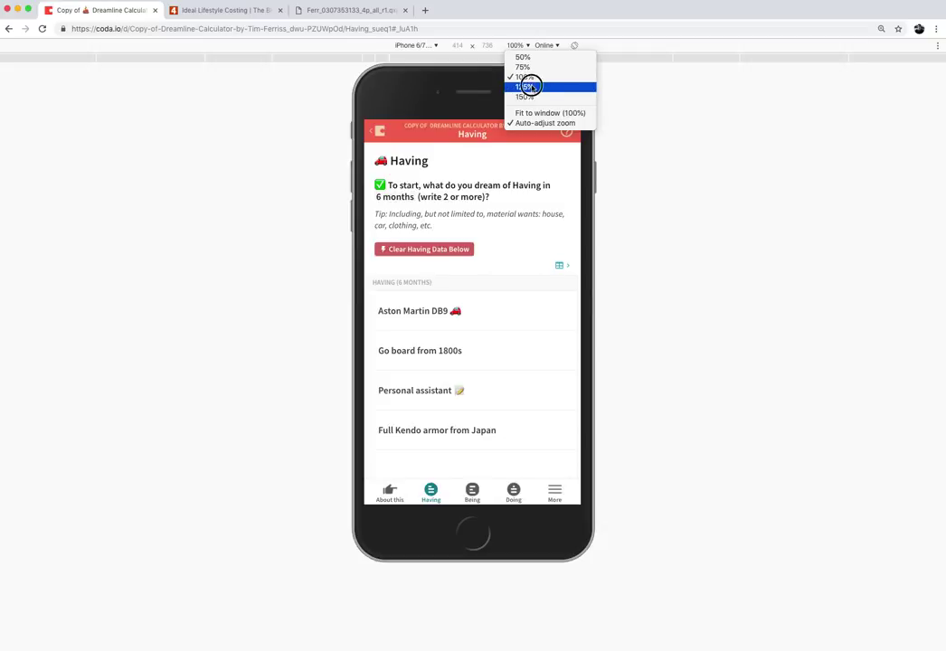
{"action": "left_click", "coordinate": [529, 86]}
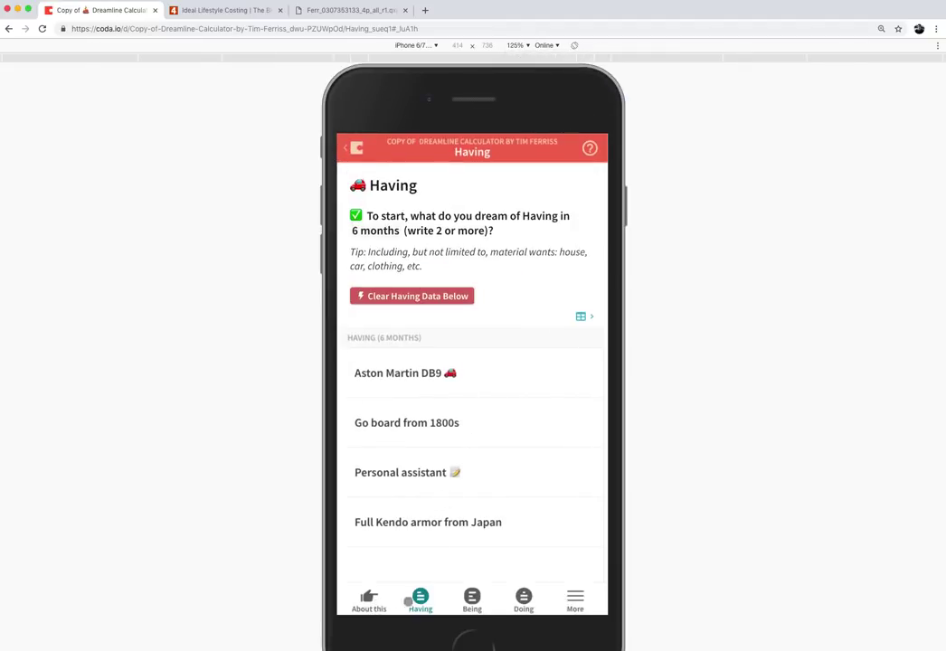
{"action": "left_click", "coordinate": [369, 600]}
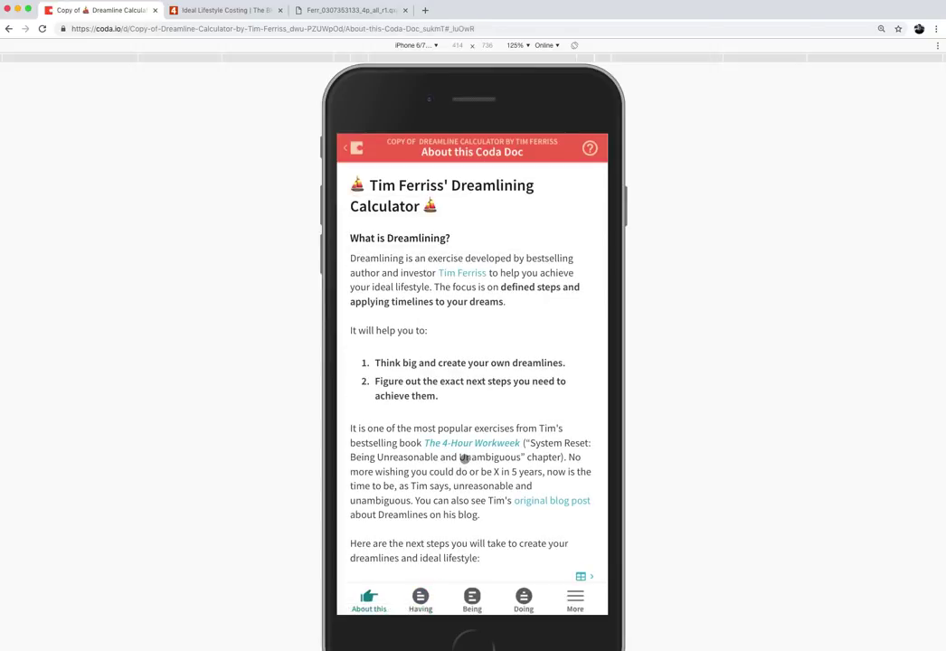
{"action": "scroll", "coordinate": [452, 415], "scroll_direction": "down", "scroll_amount": 3}
{"action": "left_click_drag", "start_coordinate": [460, 415], "coordinate": [478, 262]}
{"action": "left_click_drag", "start_coordinate": [479, 452], "coordinate": [481, 269]}
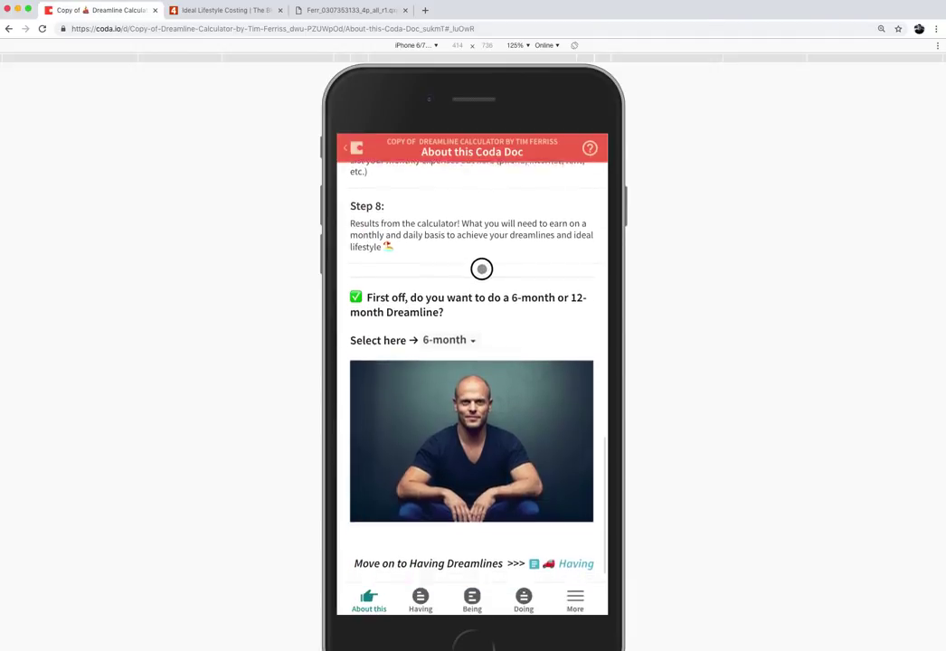
Step: Try the 12-month dreamline timeline, then set it back to 6-month
{"action": "left_click", "coordinate": [469, 341]}
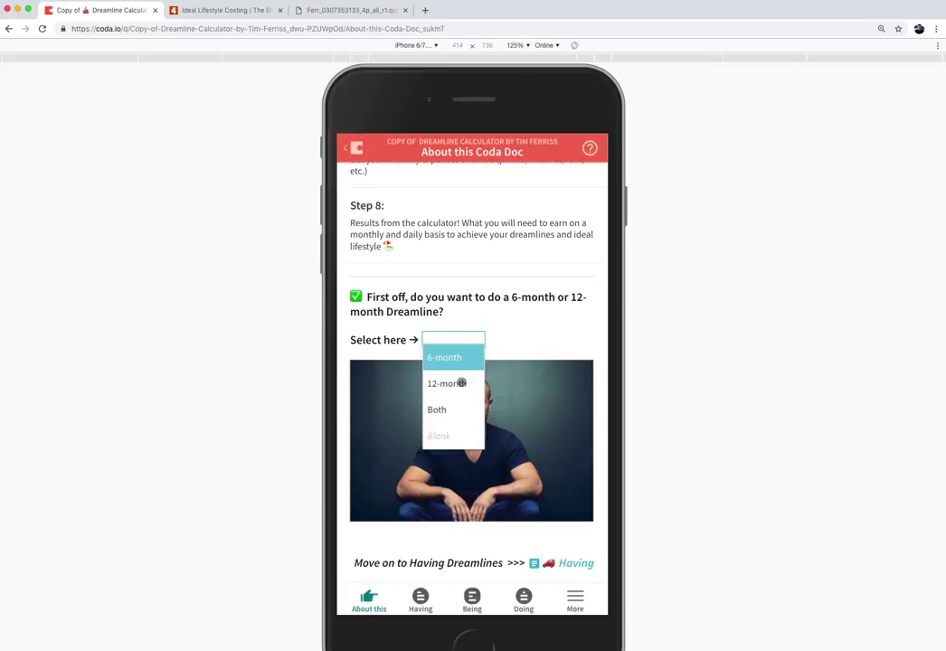
{"action": "left_click", "coordinate": [462, 382]}
{"action": "left_click", "coordinate": [466, 339]}
{"action": "left_click", "coordinate": [463, 357]}
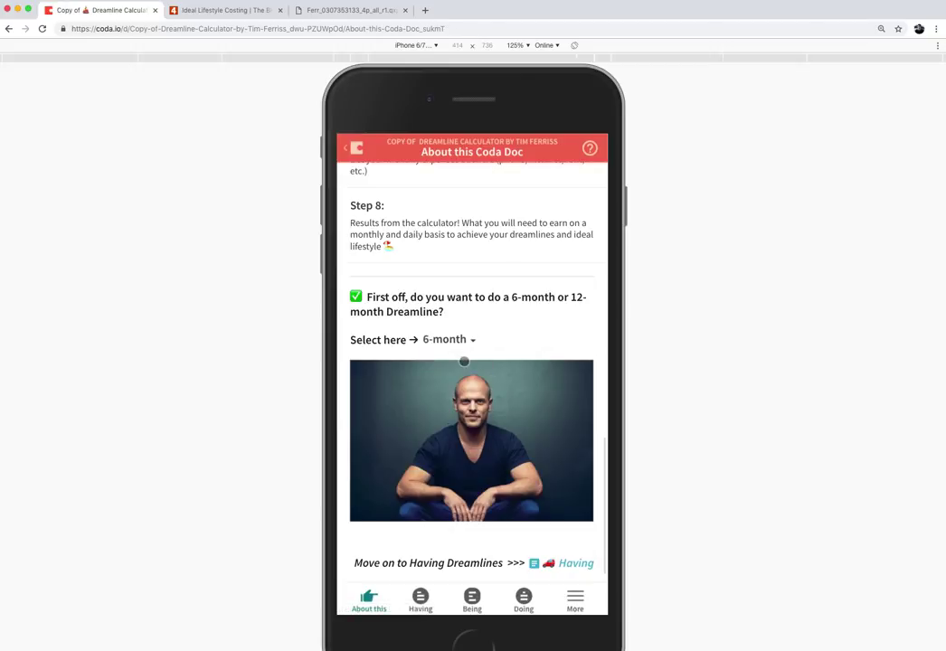
Step: Browse the Having, Being and Doing pages, peeking at the ADMIN page before returning to Doing
{"action": "left_click", "coordinate": [569, 564]}
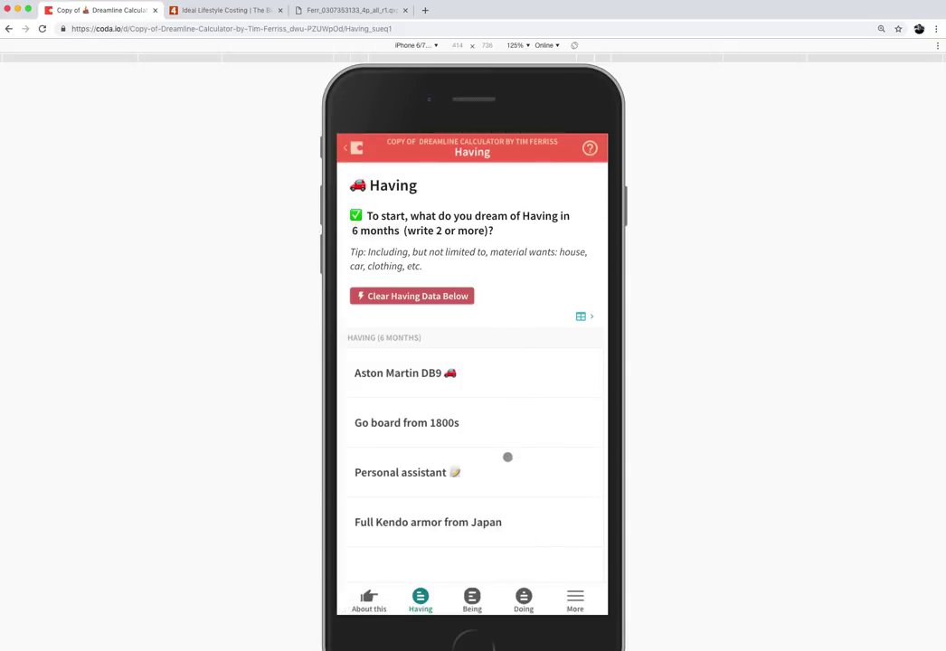
{"action": "left_click_drag", "start_coordinate": [505, 468], "coordinate": [524, 374]}
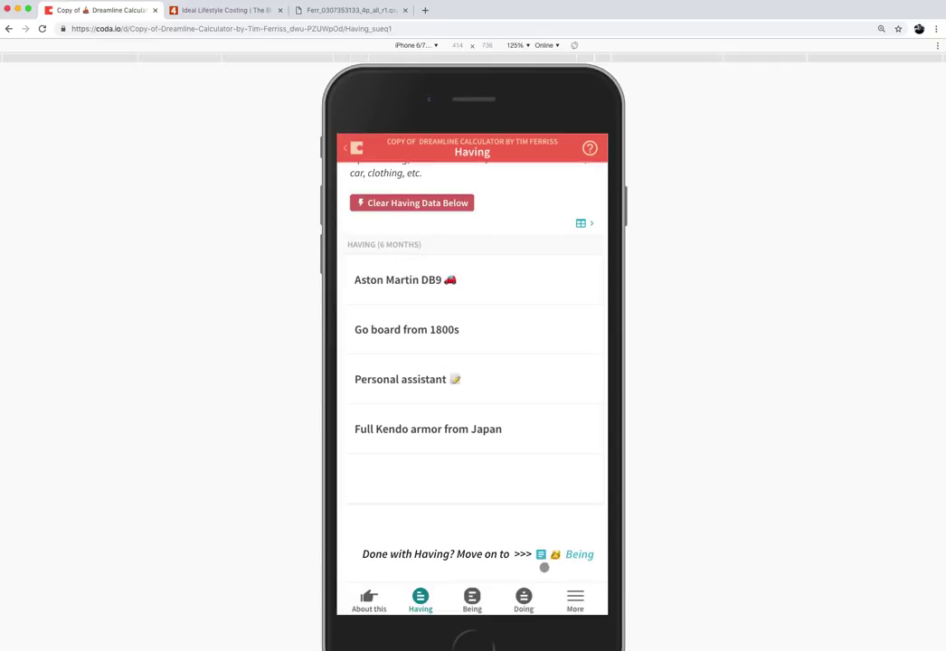
{"action": "left_click", "coordinate": [579, 553]}
{"action": "left_click_drag", "start_coordinate": [532, 499], "coordinate": [539, 405]}
{"action": "left_click", "coordinate": [590, 558]}
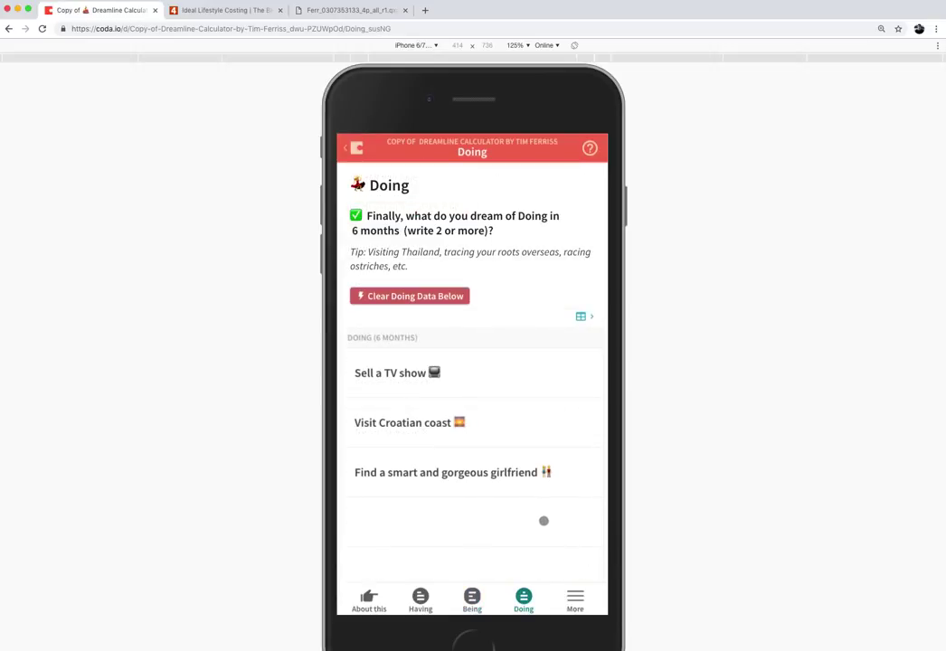
{"action": "left_click", "coordinate": [452, 296]}
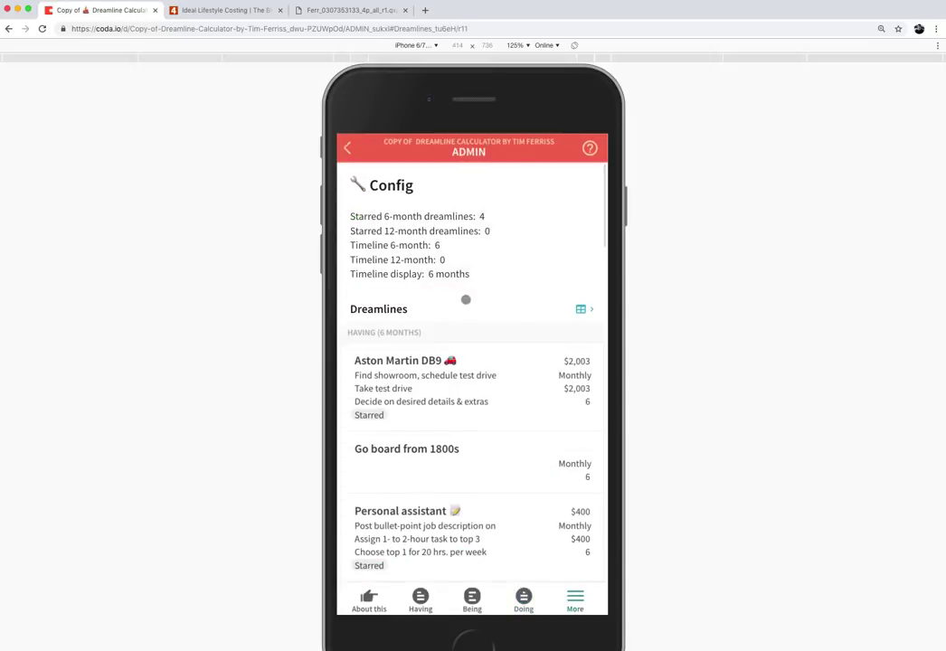
{"action": "left_click", "coordinate": [524, 599]}
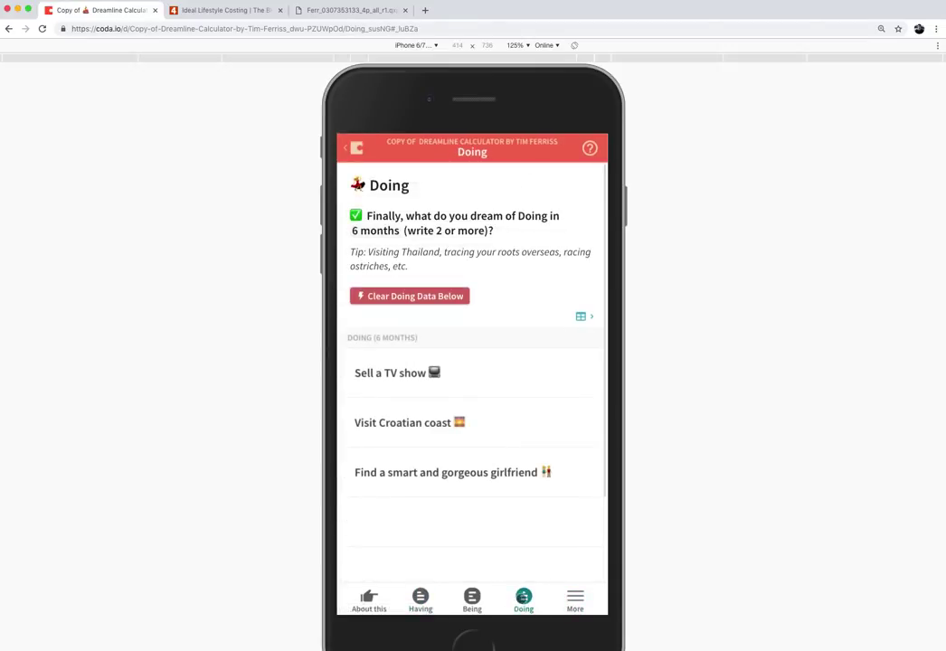
{"action": "scroll", "coordinate": [549, 528], "scroll_direction": "down", "scroll_amount": 2}
Step: Scroll through the Pick 4 Dreamlines and Dreamline Costs & Actions pages in the phone preview
{"action": "left_click", "coordinate": [554, 541]}
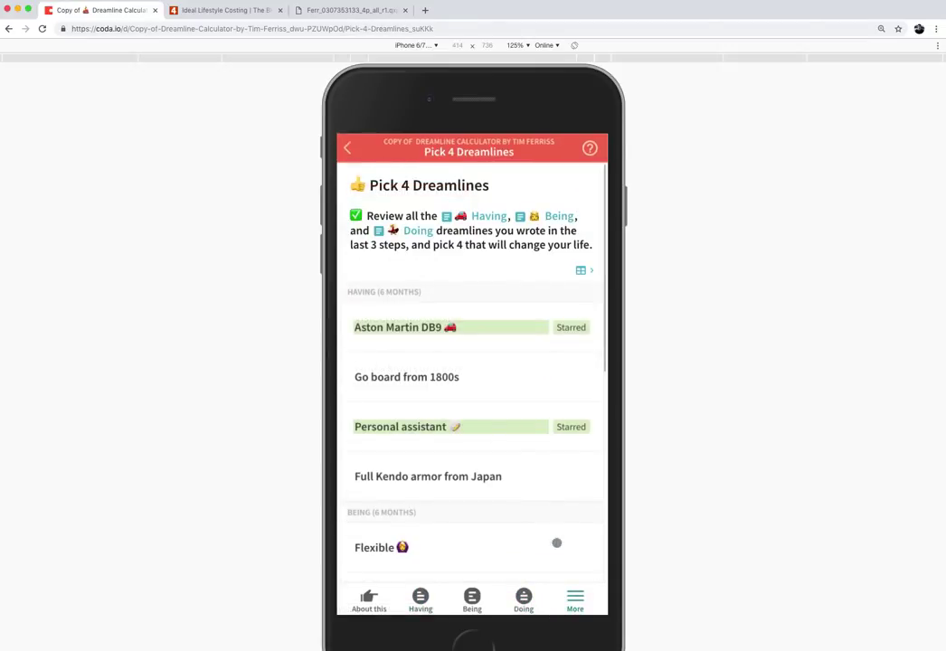
{"action": "left_click_drag", "start_coordinate": [522, 489], "coordinate": [528, 252]}
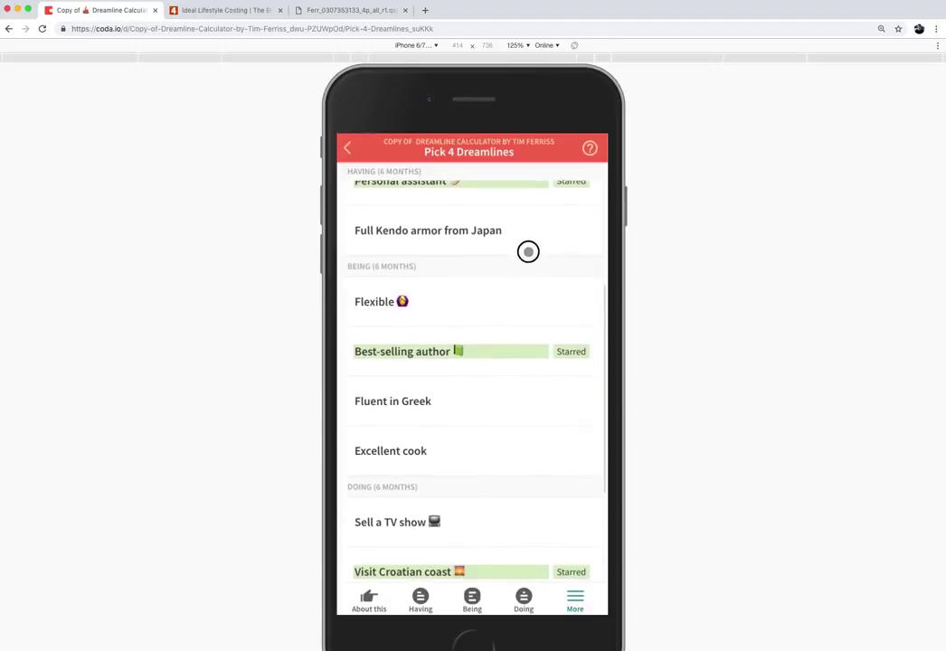
{"action": "left_click_drag", "start_coordinate": [540, 554], "coordinate": [545, 391]}
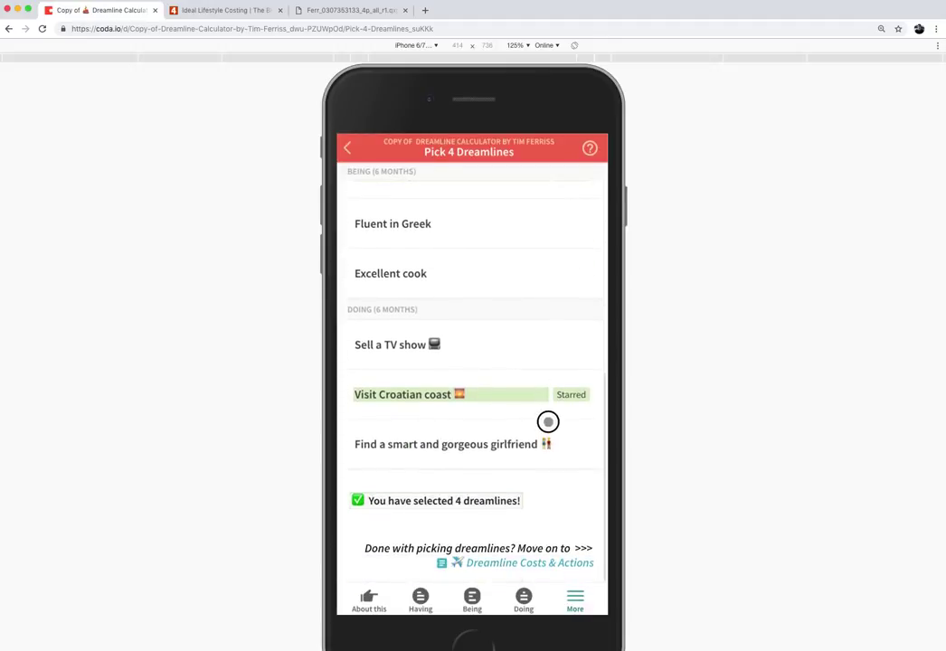
{"action": "left_click", "coordinate": [535, 570]}
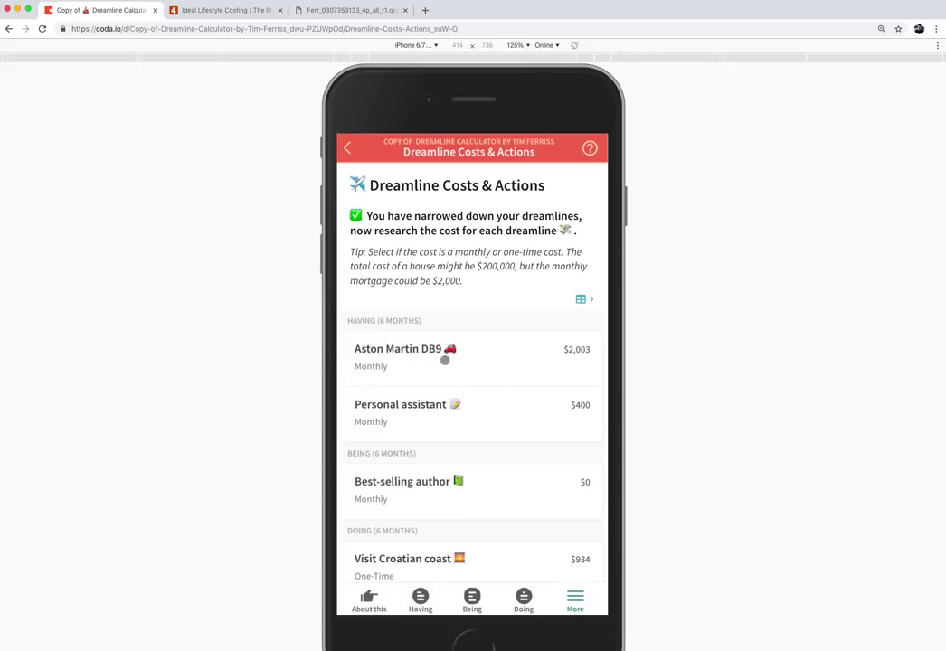
{"action": "left_click_drag", "start_coordinate": [506, 473], "coordinate": [509, 373]}
{"action": "left_click_drag", "start_coordinate": [517, 448], "coordinate": [518, 348]}
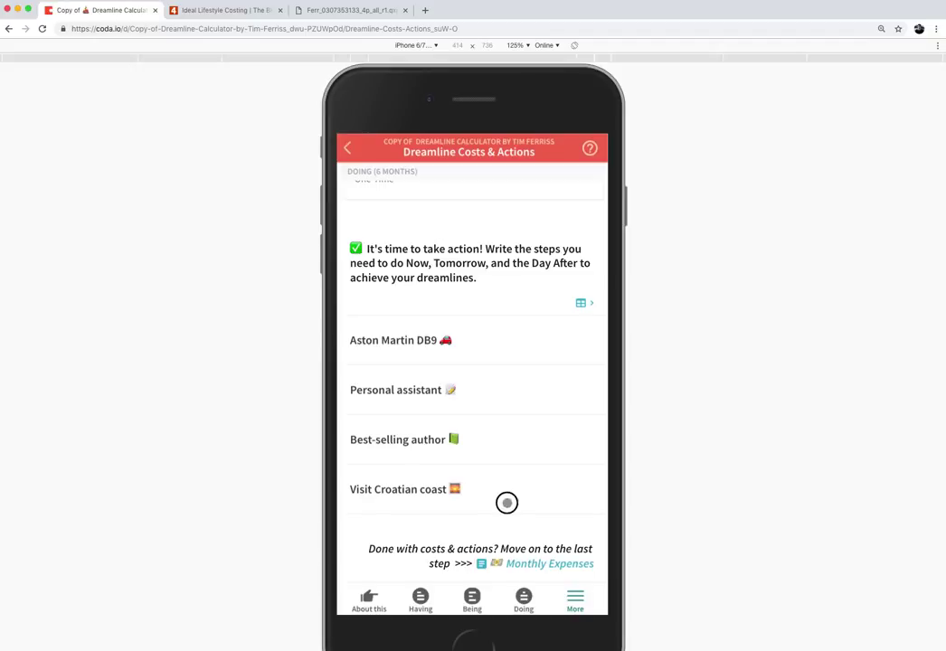
Step: Scroll through the Monthly Expenses page in the phone preview
{"action": "left_click", "coordinate": [542, 566]}
{"action": "left_click_drag", "start_coordinate": [545, 547], "coordinate": [547, 359]}
{"action": "left_click_drag", "start_coordinate": [550, 537], "coordinate": [556, 362]}
{"action": "left_click_drag", "start_coordinate": [541, 490], "coordinate": [555, 340]}
{"action": "left_click_drag", "start_coordinate": [563, 524], "coordinate": [568, 363]}
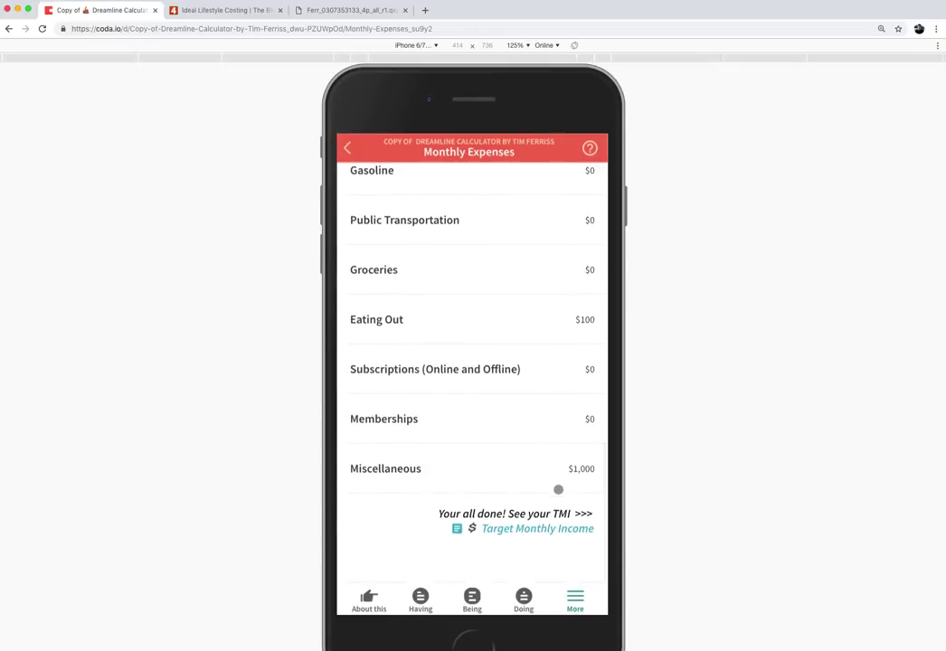
Step: View the Target Monthly Income summary ($4,795 monthly, $160 daily), then turn off the phone preview
{"action": "left_click", "coordinate": [558, 528]}
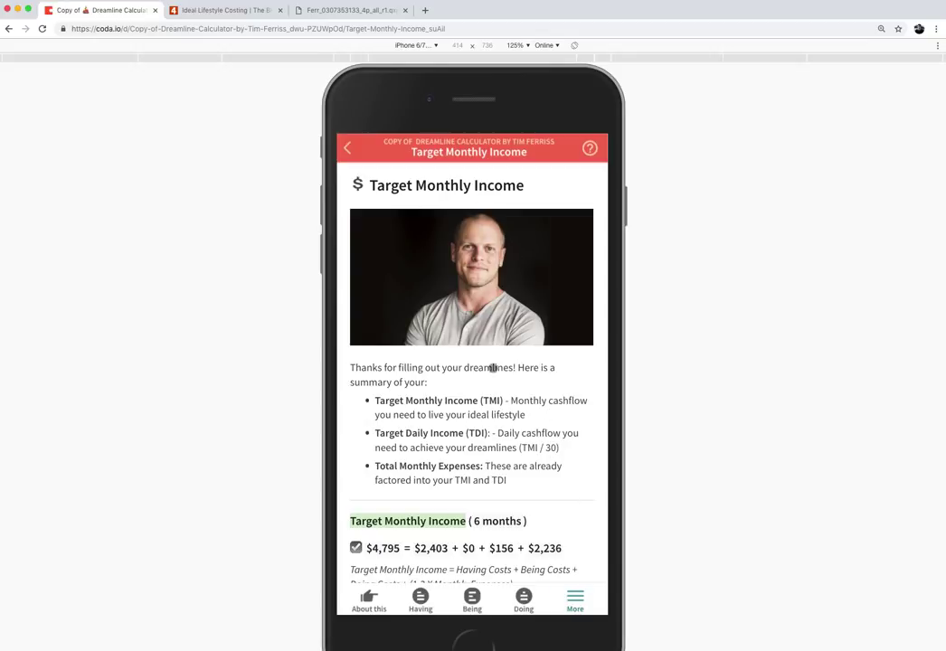
{"action": "left_click_drag", "start_coordinate": [509, 448], "coordinate": [522, 297]}
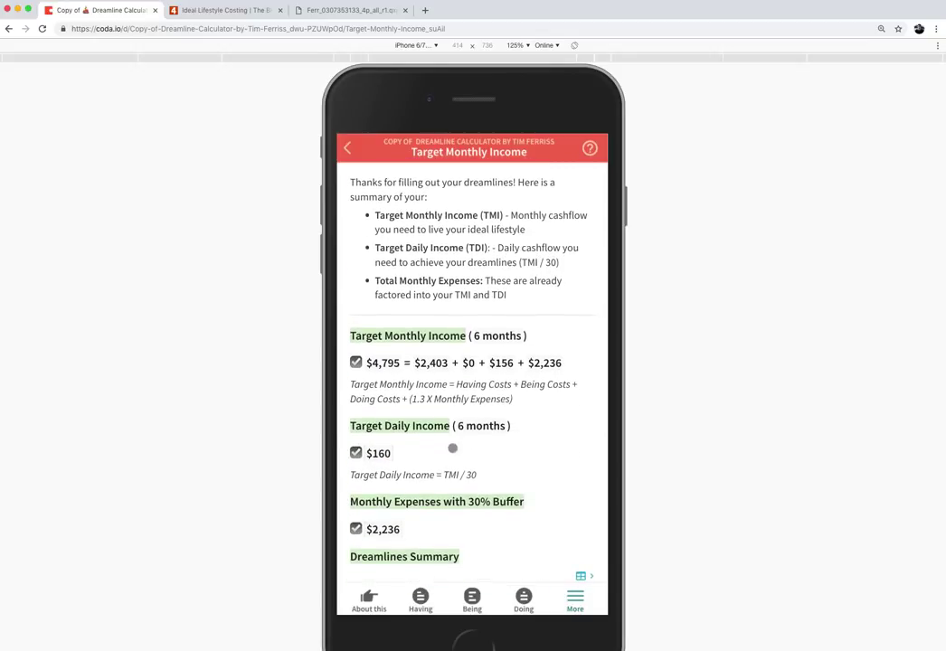
{"action": "left_click_drag", "start_coordinate": [488, 525], "coordinate": [482, 423]}
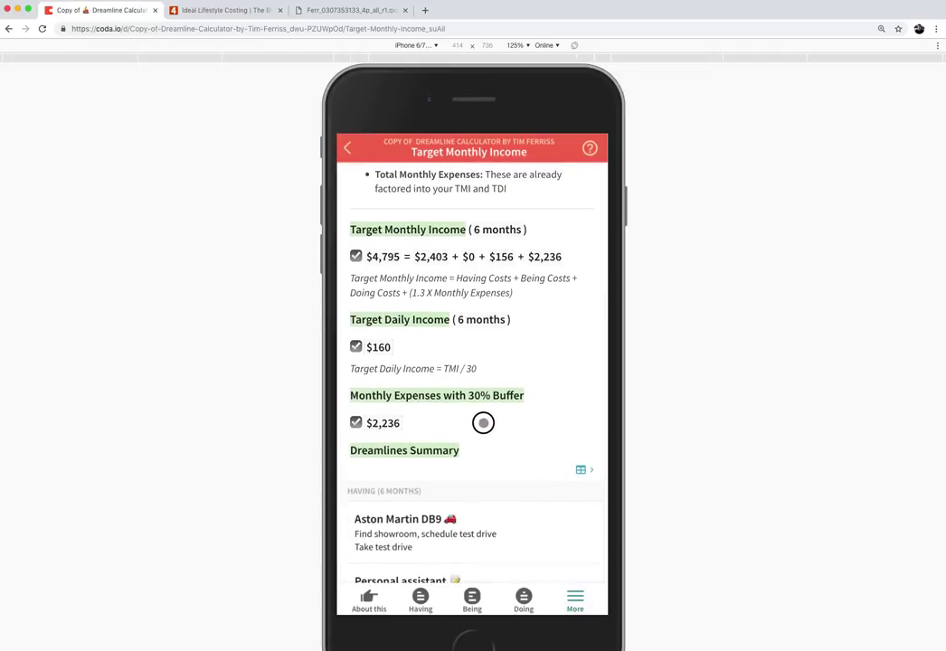
{"action": "left_click_drag", "start_coordinate": [496, 509], "coordinate": [509, 351]}
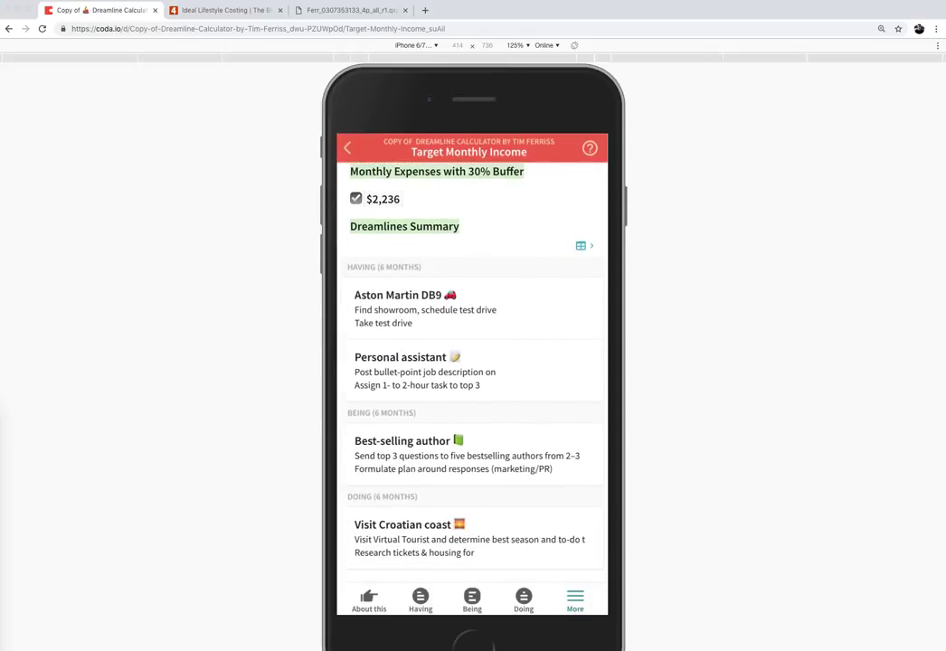
{"action": "key", "text": "super+shift+m"}
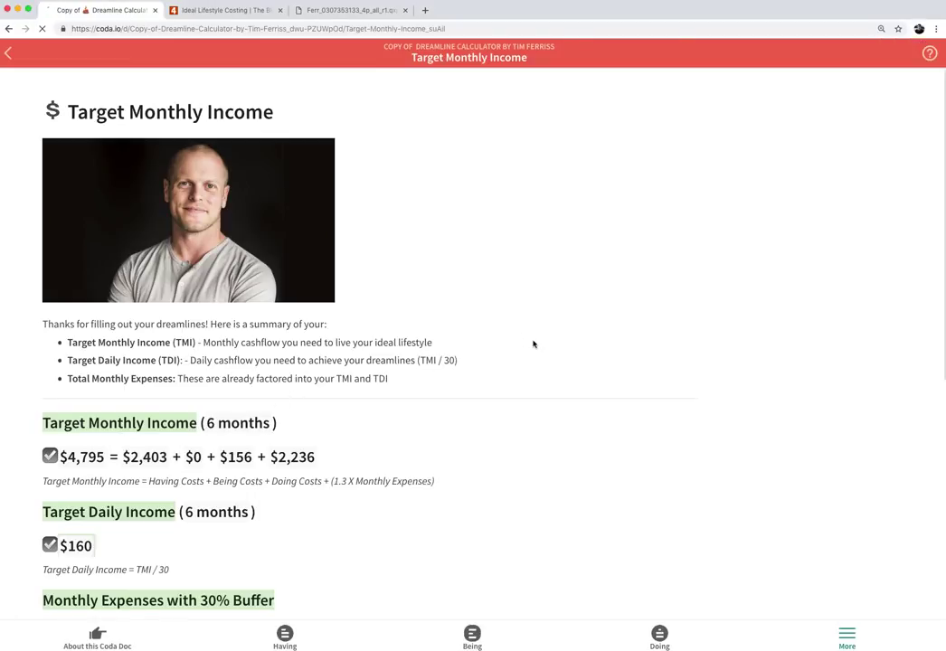
Step: Reload the Target Monthly Income page in the desktop view with Cmd+R
{"action": "key", "text": "super+r"}
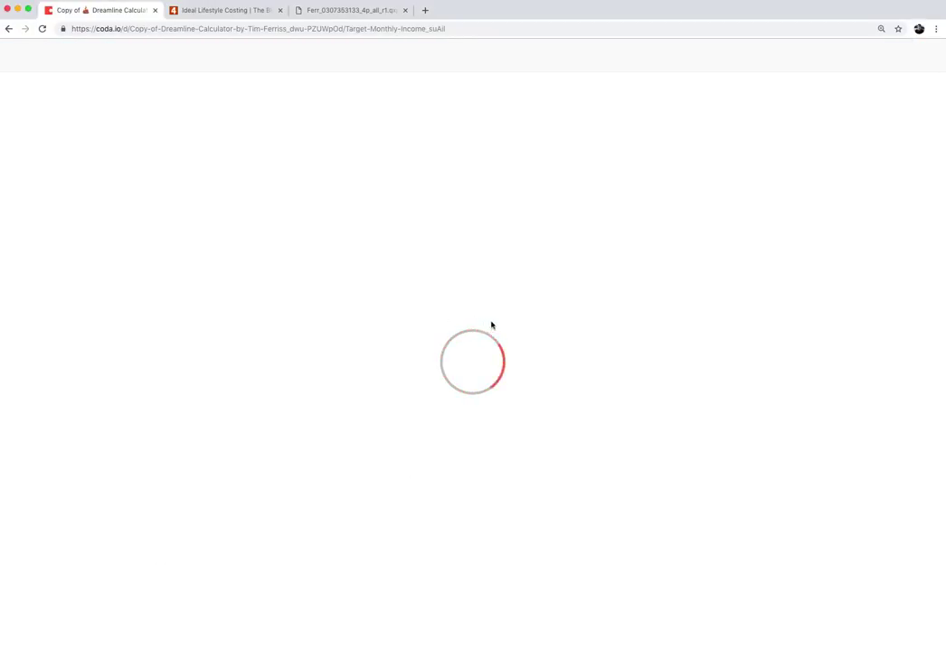